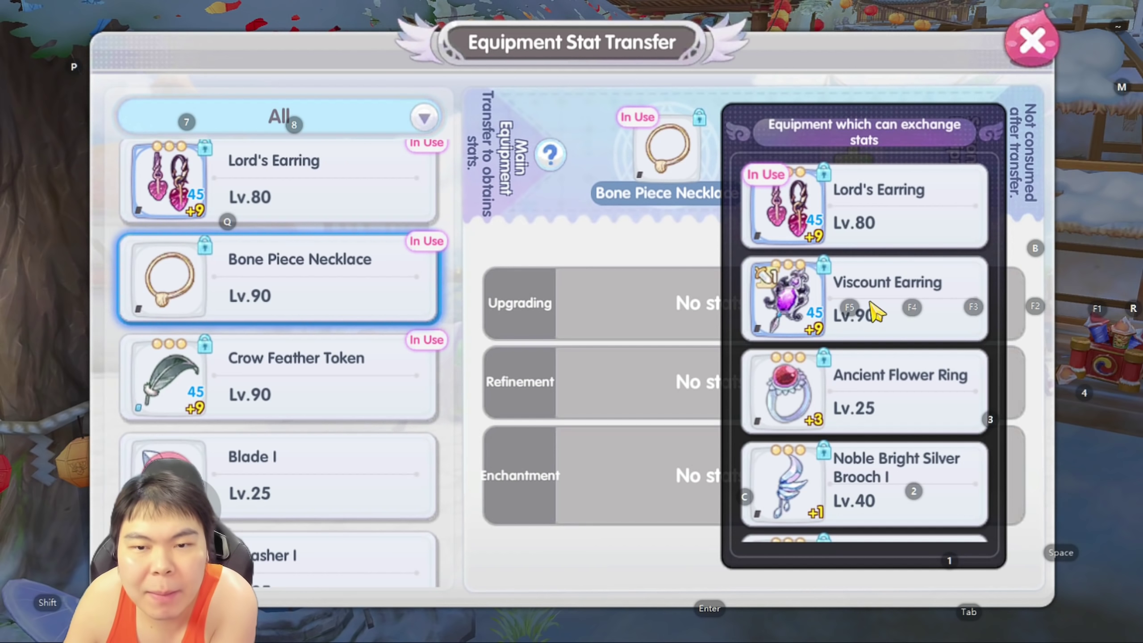
Transfer the Viscount Earring's stats to the Bone Piece Necklace and return to the character's base stats.
left_click(877, 313)
left_click(795, 558)
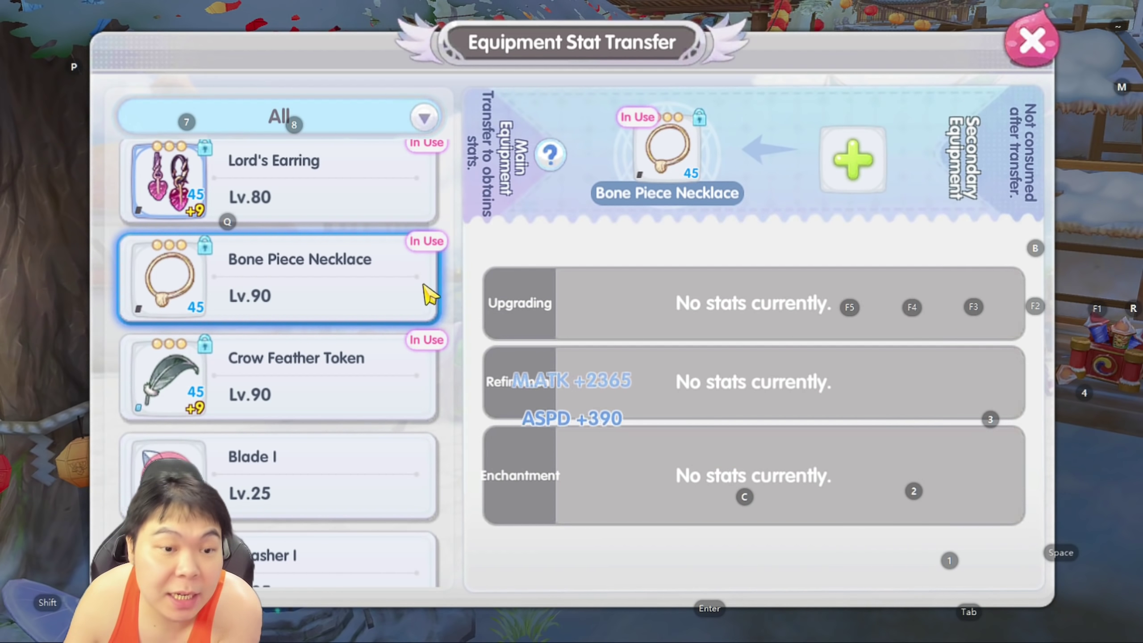
left_click(1035, 45)
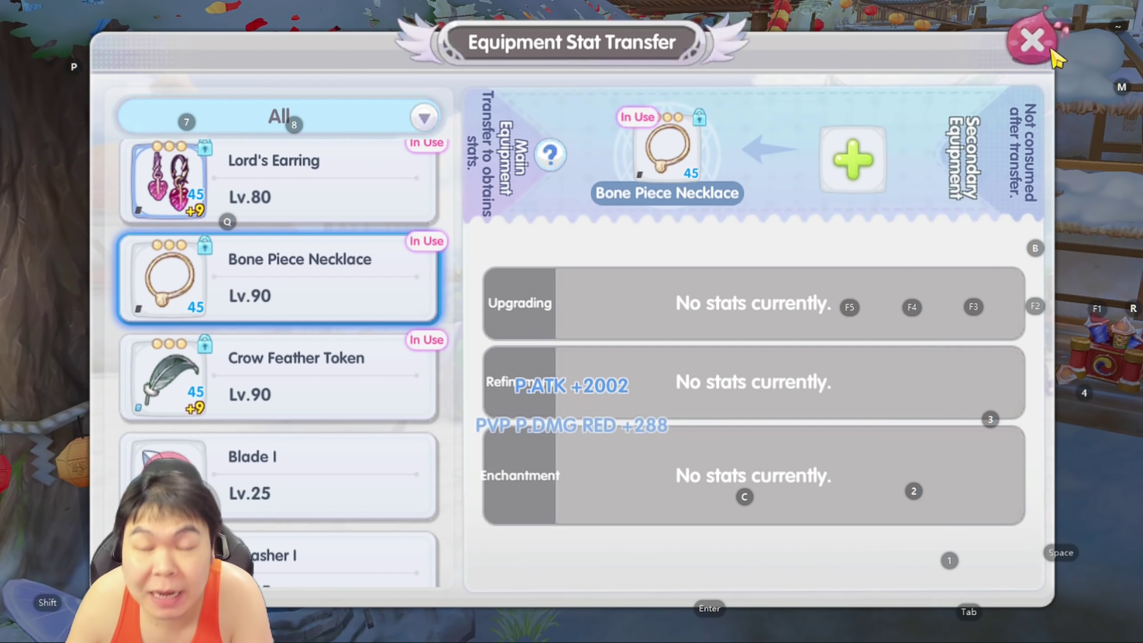
left_click(82, 67)
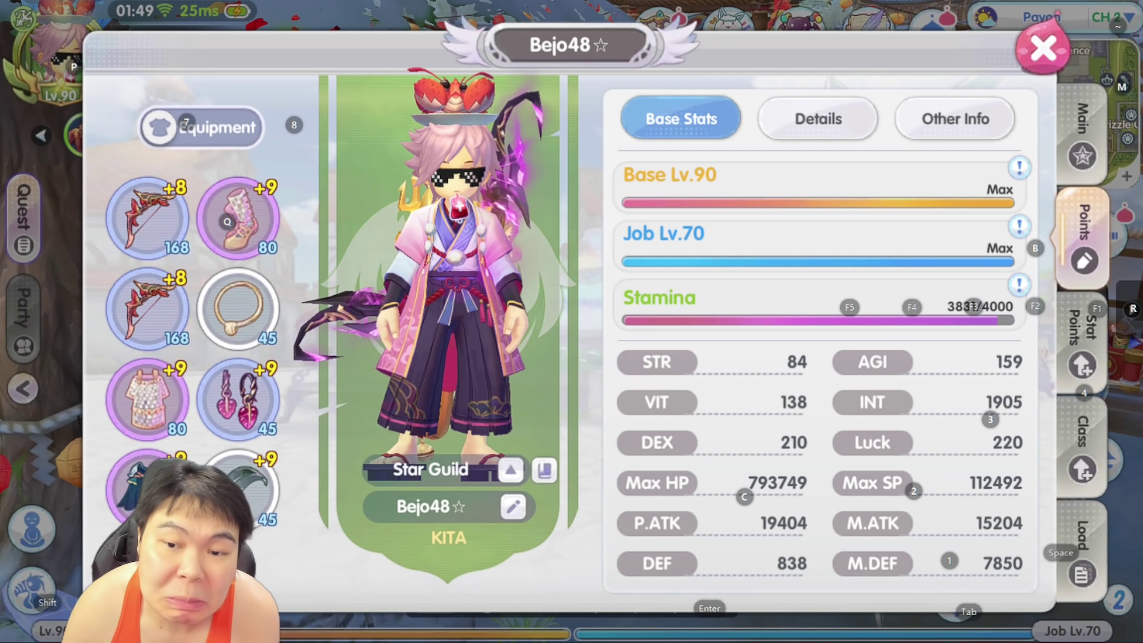
Switch to the Excel build comparator and set build 3's INT to 1905, DEX to 210 and P.PEN to 0.6%.
key("alt+Tab")
scroll(663, 384, "up", 12)
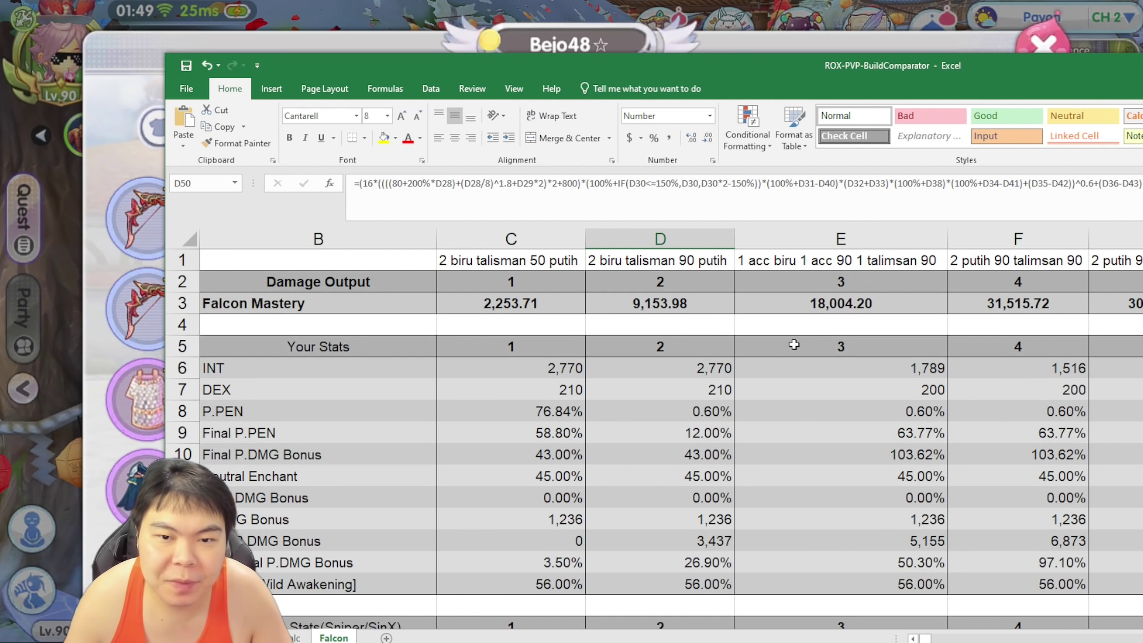
left_click(885, 371)
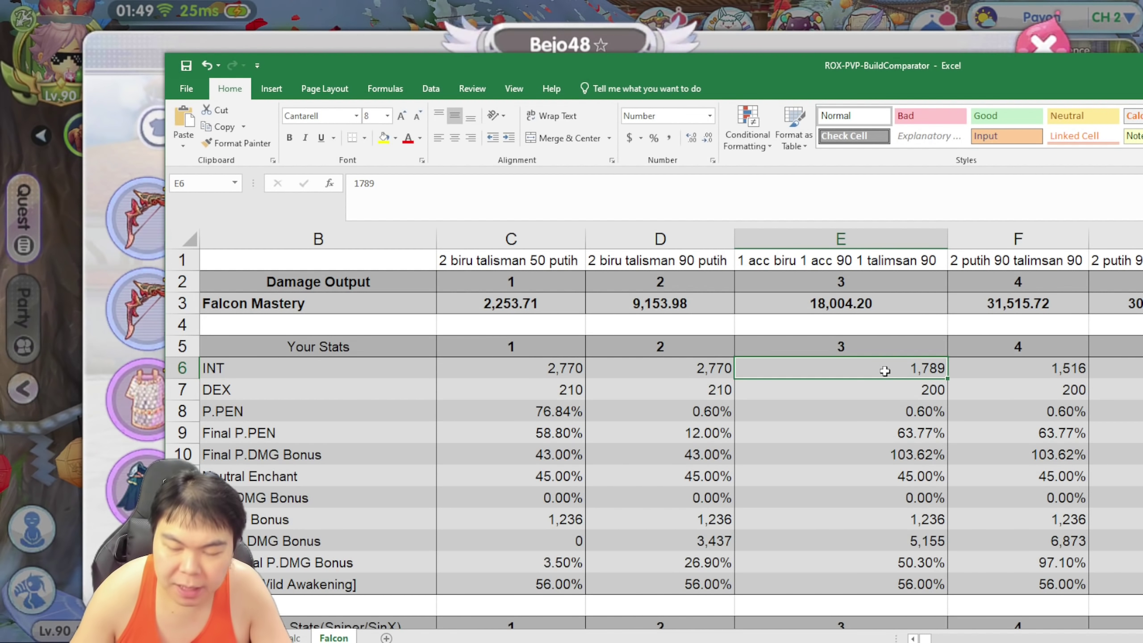
type("1905")
key("Return")
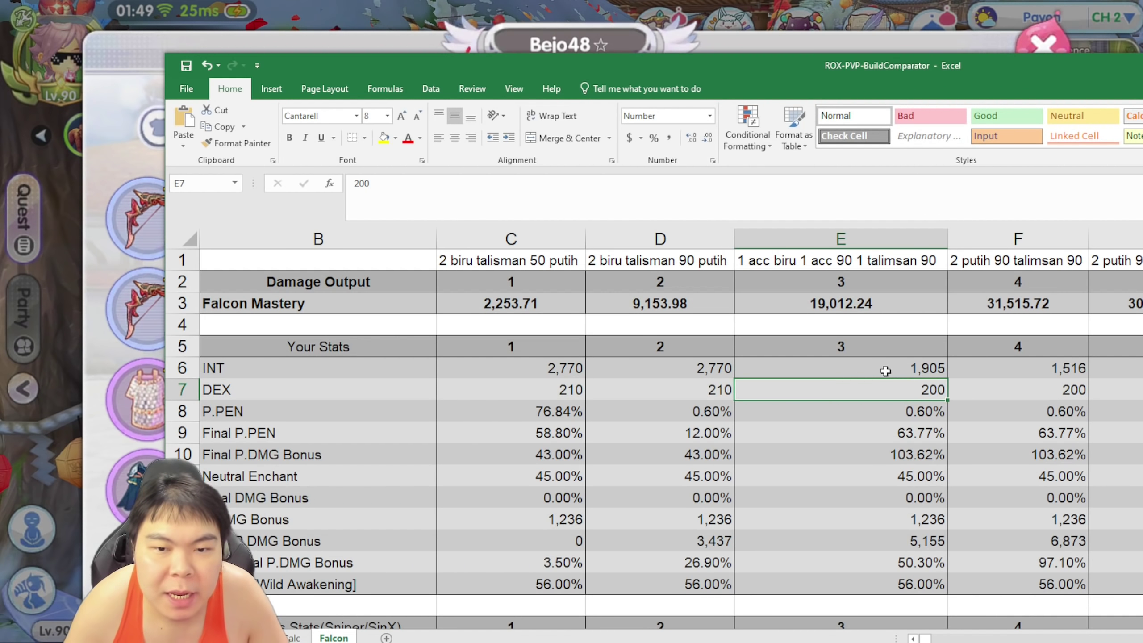
type("210")
key("Return")
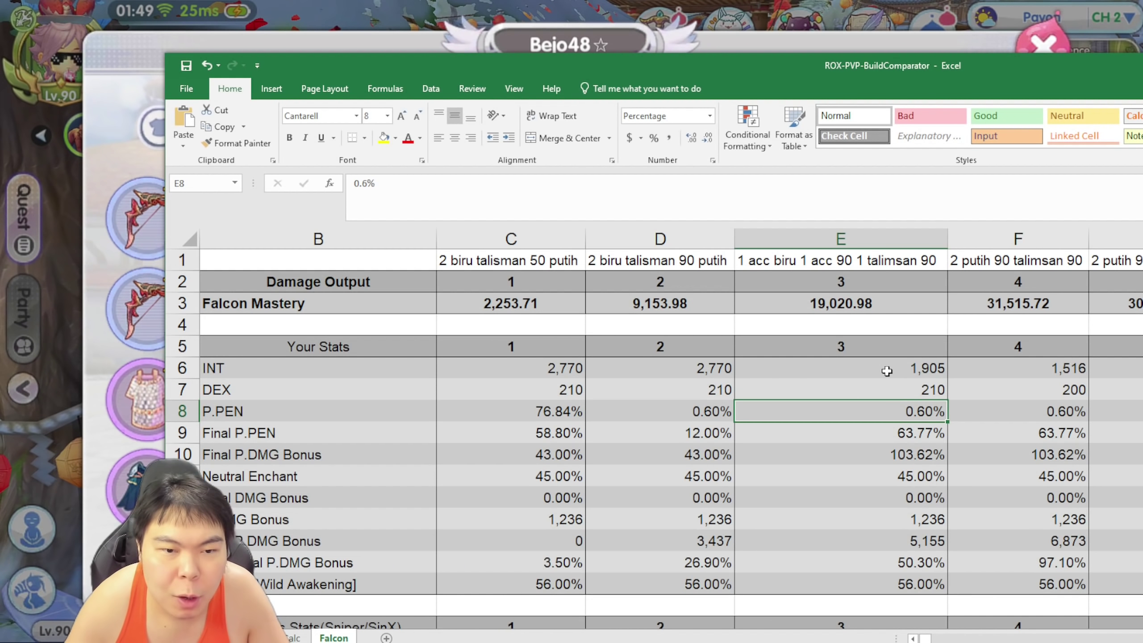
type("0")
key("Return")
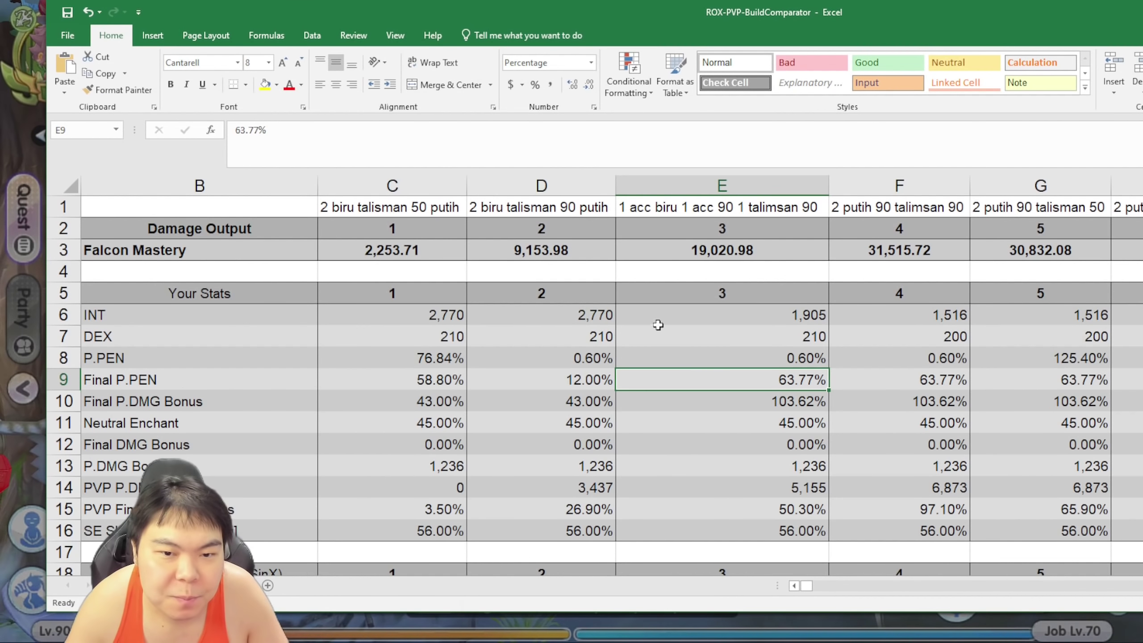
Set build 3's Final P.PEN to 12%, Final P.DMG Bonus to 43% and Neutral Enchant to 45%.
scroll(853, 407, "down", 1)
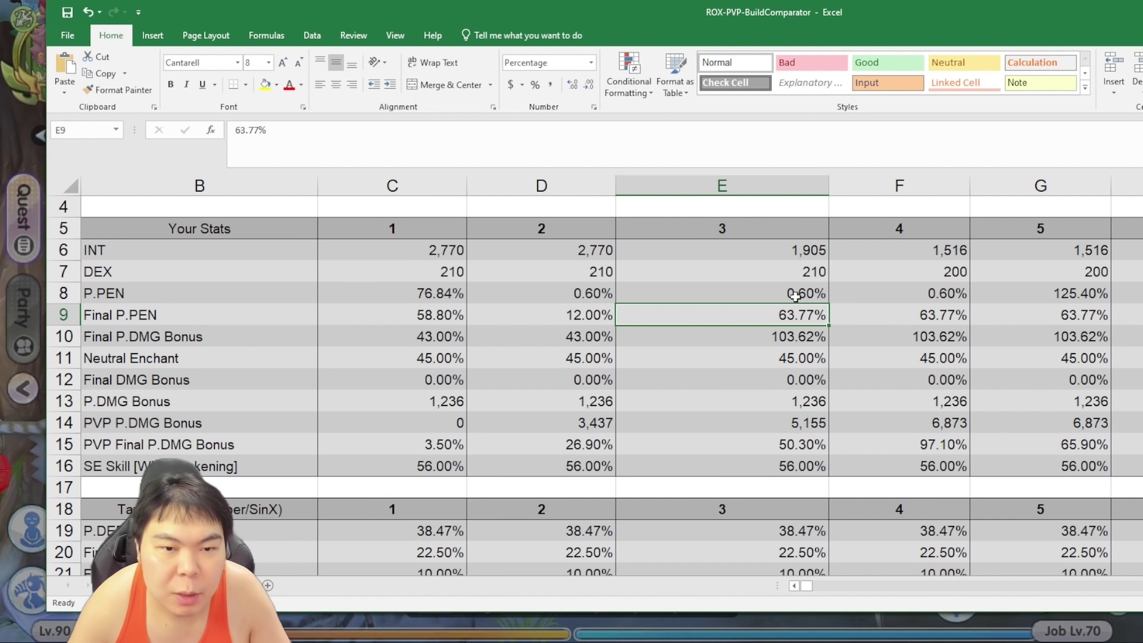
type("12")
key("Return")
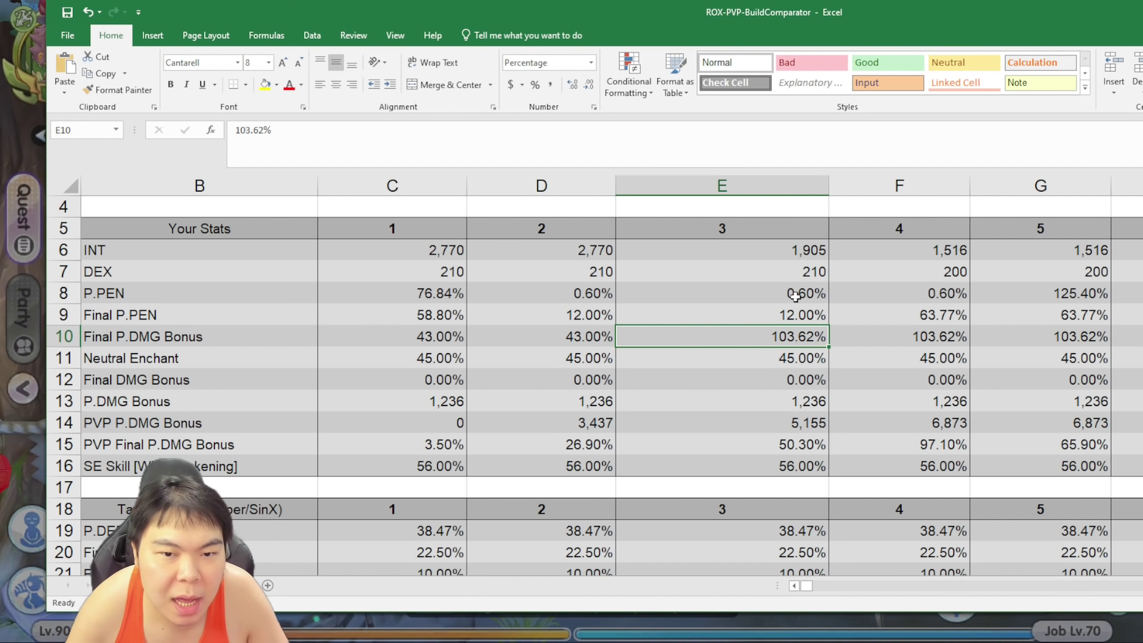
type("43")
key("Return")
type("45")
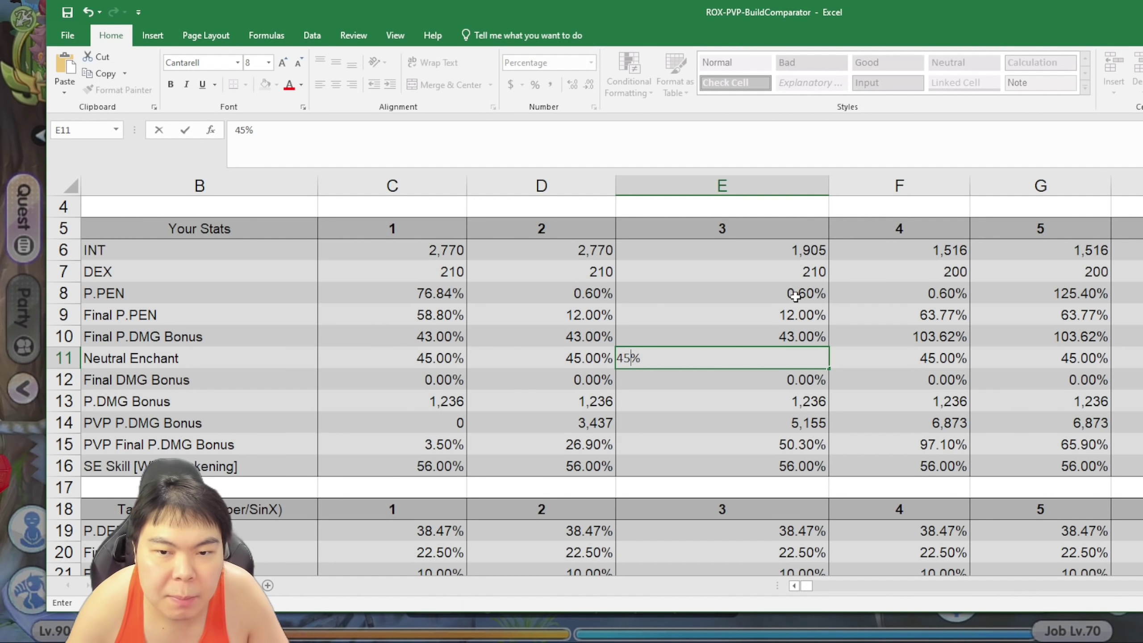
key("Return")
key("Return")
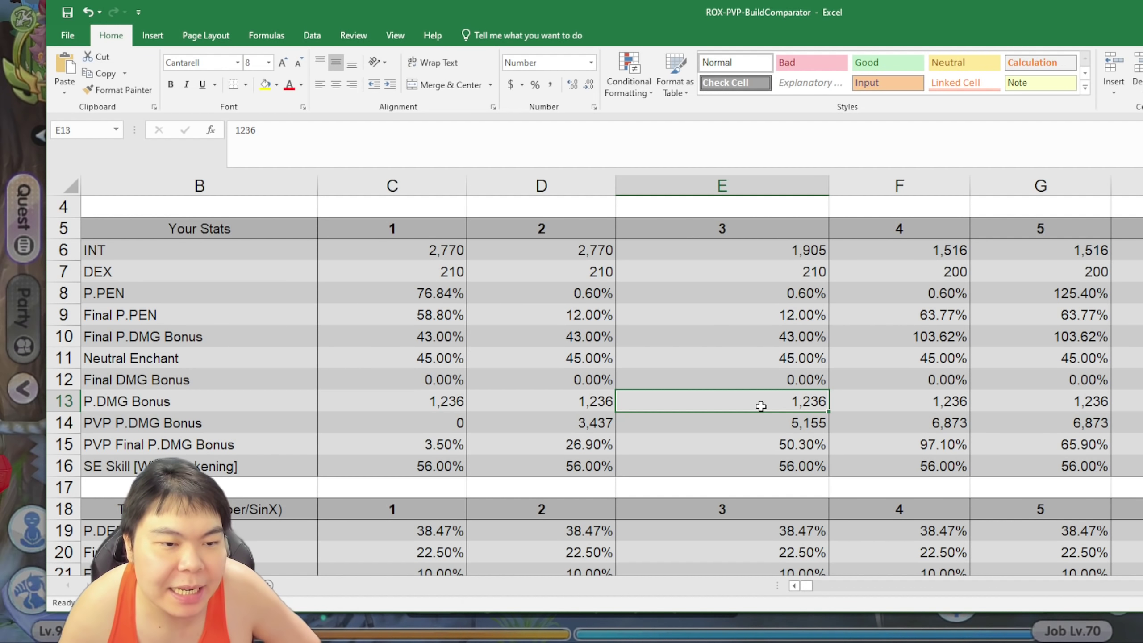
Switch to the game and examine the equipped Bone Piece Necklace's base, upgrading, refinement and enchantment stats.
left_click(786, 418)
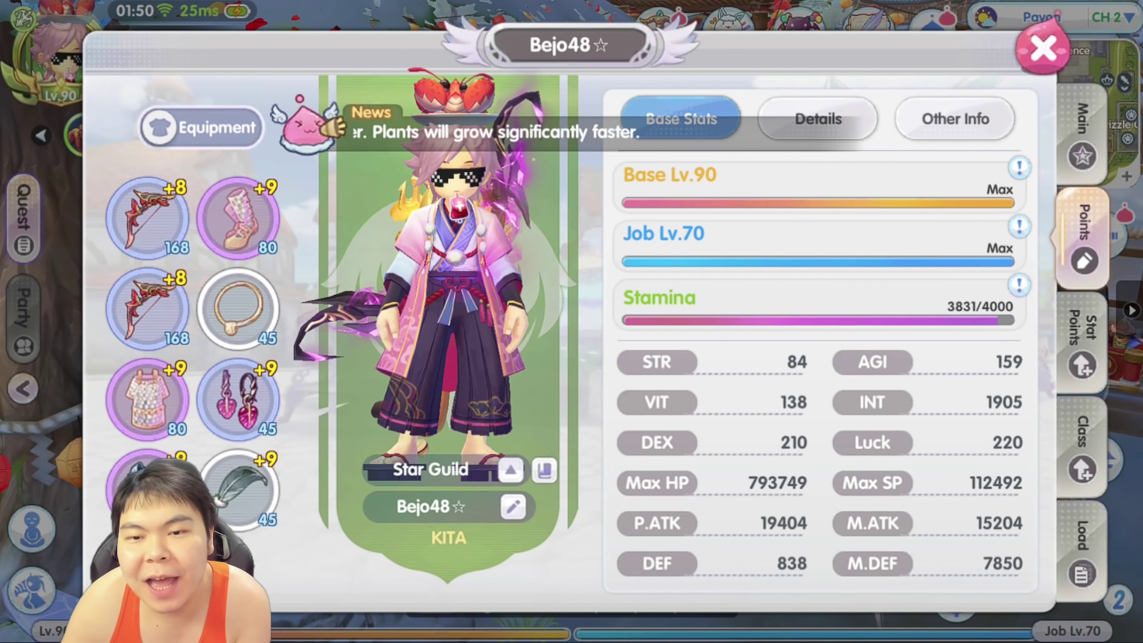
left_click(239, 308)
scroll(587, 361, "down", 5)
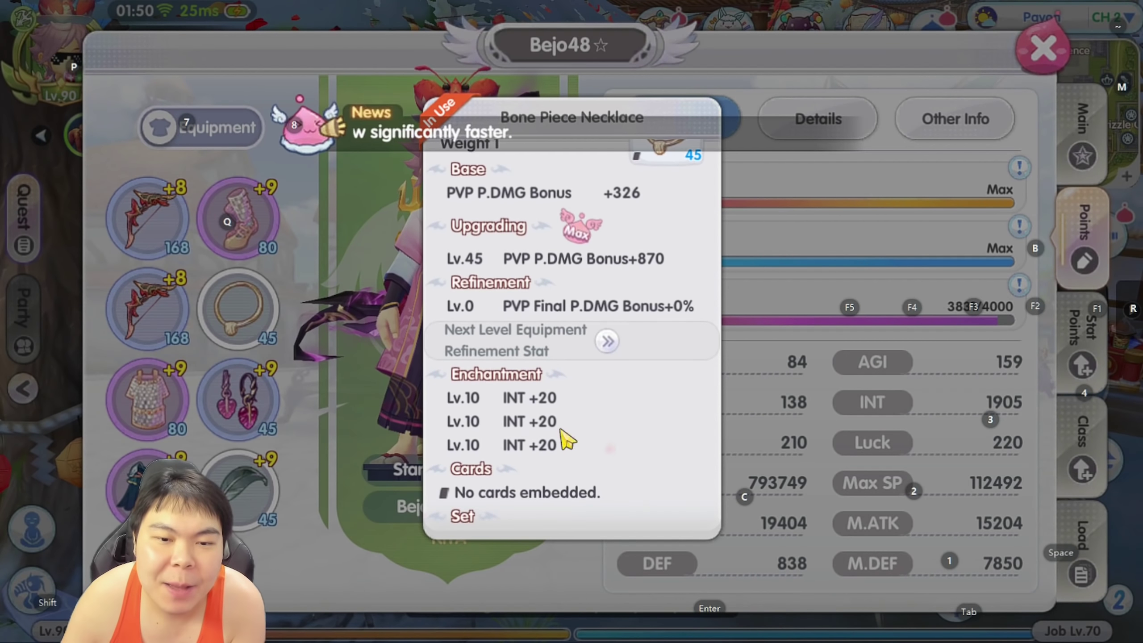
scroll(607, 306, "up", 3)
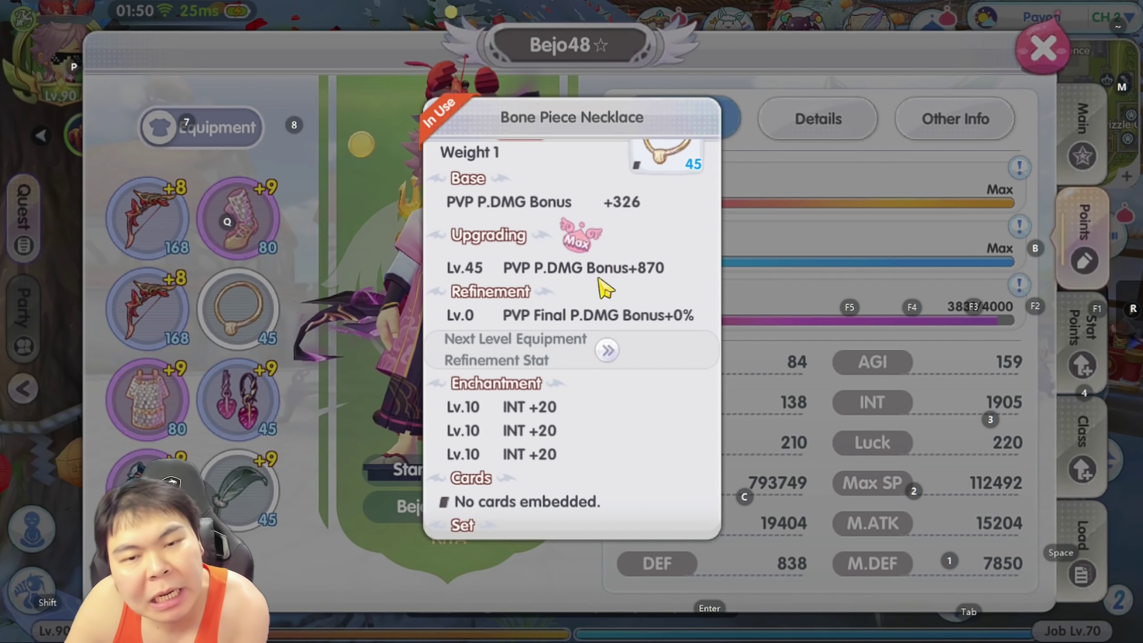
left_click(856, 272)
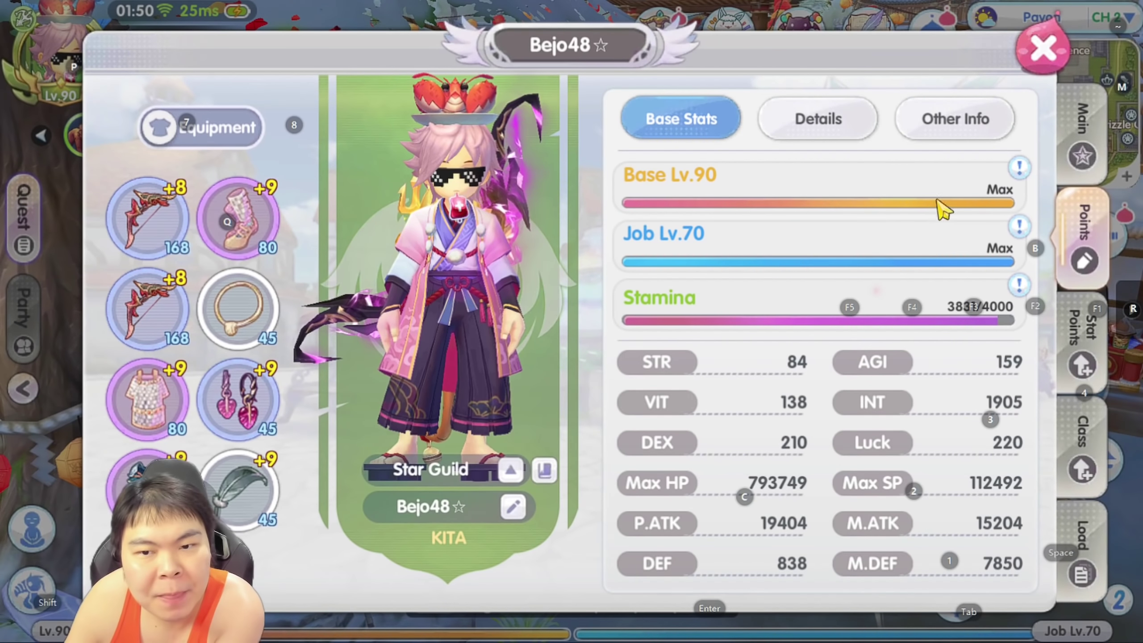
Look up the character's detailed PVP damage stats and compare them with build 3's PVP entries in the spreadsheet.
left_click(1071, 333)
left_click(1094, 258)
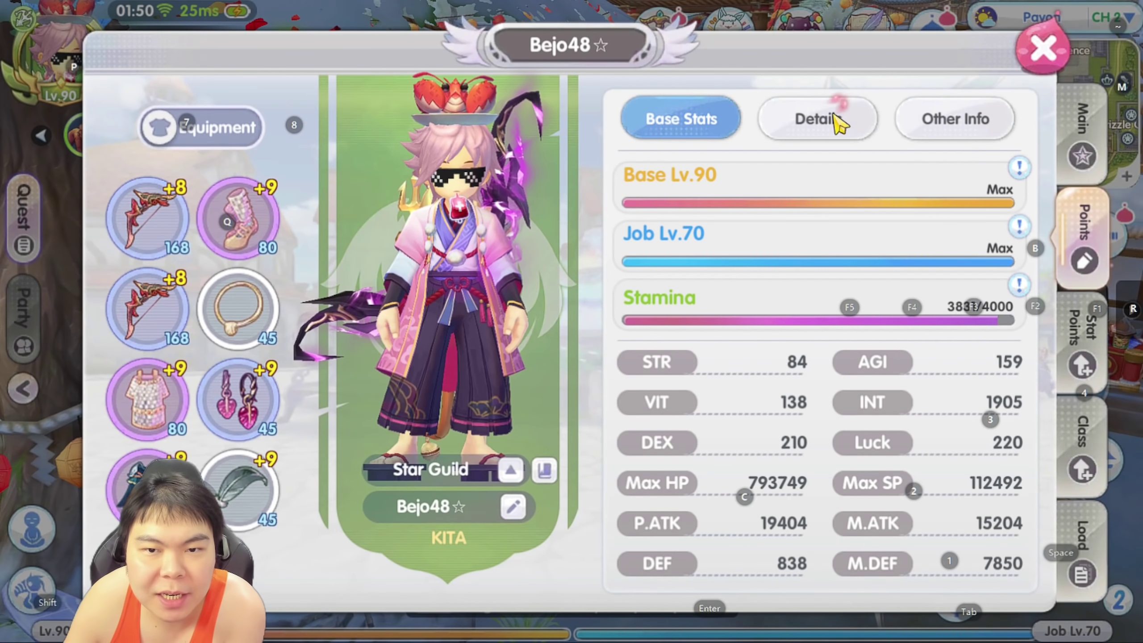
left_click(833, 117)
scroll(775, 356, "down", 5)
scroll(792, 365, "up", 2)
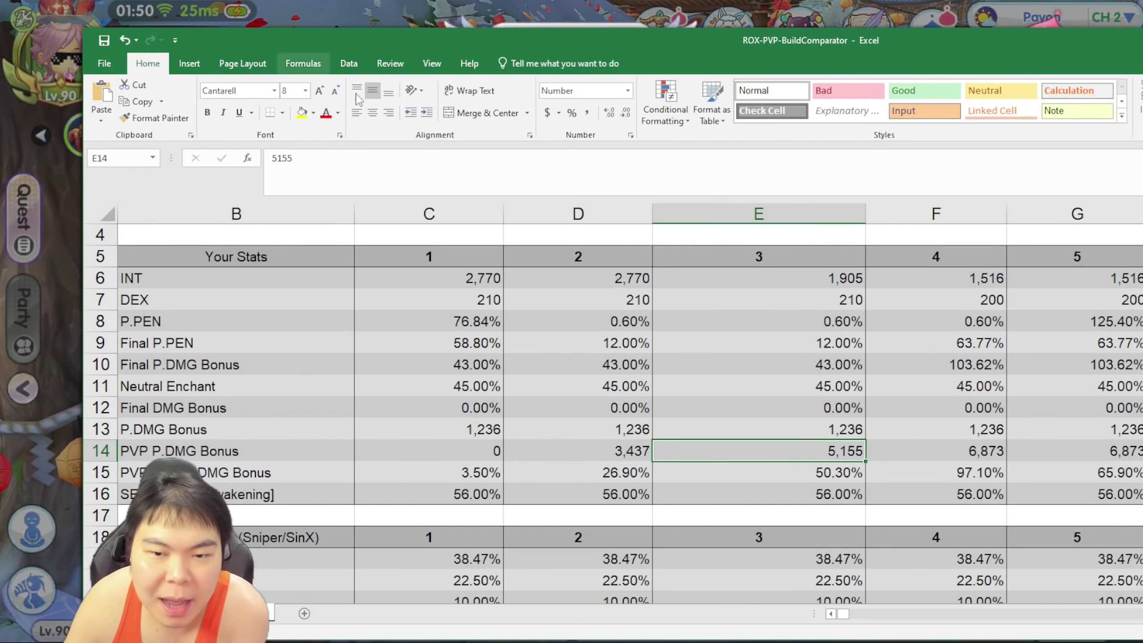
scroll(822, 466, "down", 1)
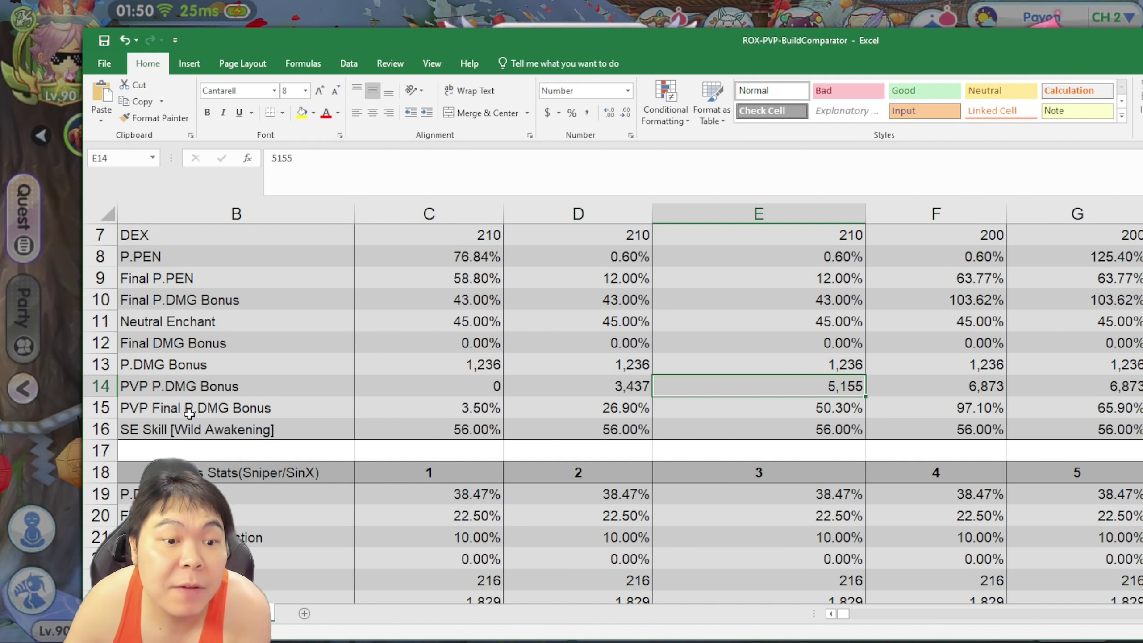
left_click(792, 414)
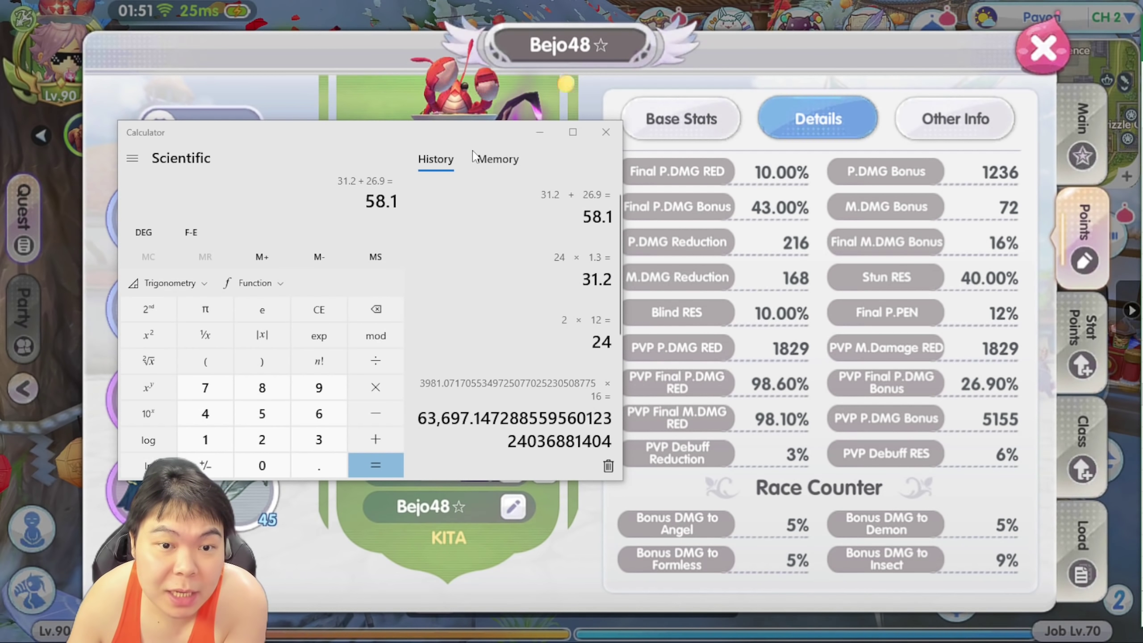
Clear the calculator, multiply 2 by 9 and multiply the result by 1.3.
left_click(305, 309)
left_click(305, 309)
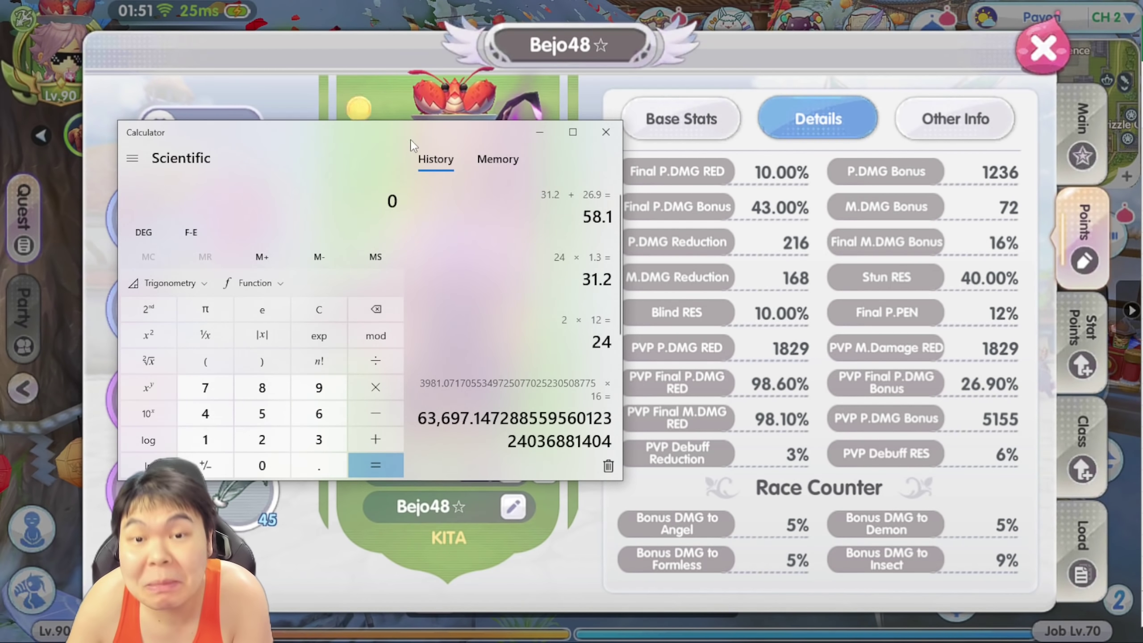
left_click_drag(405, 132, 865, 127)
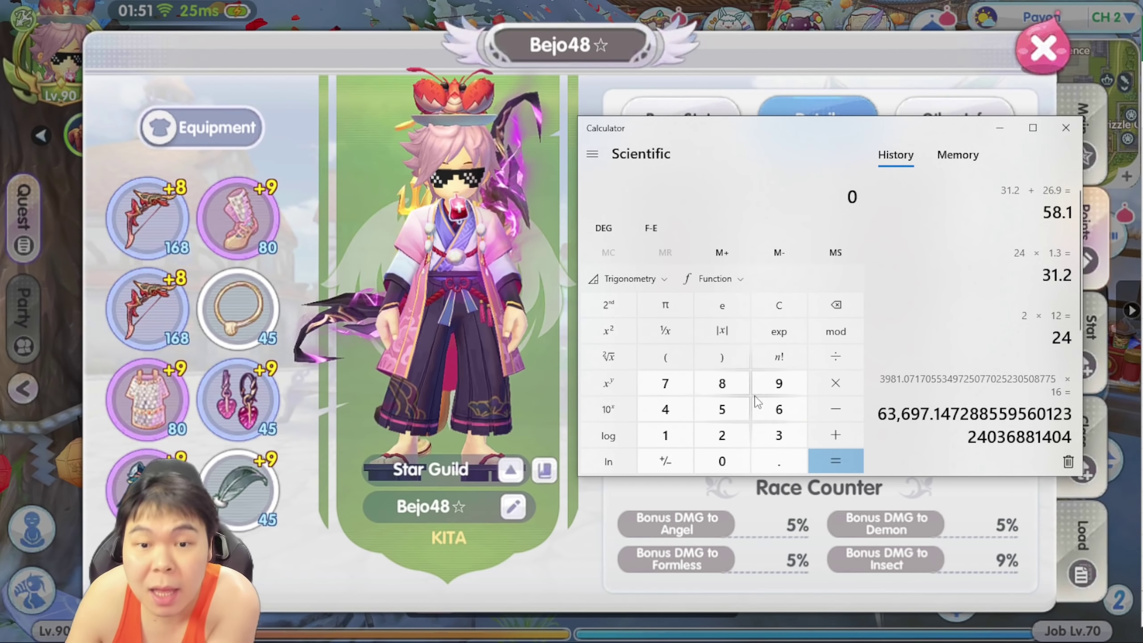
left_click(722, 435)
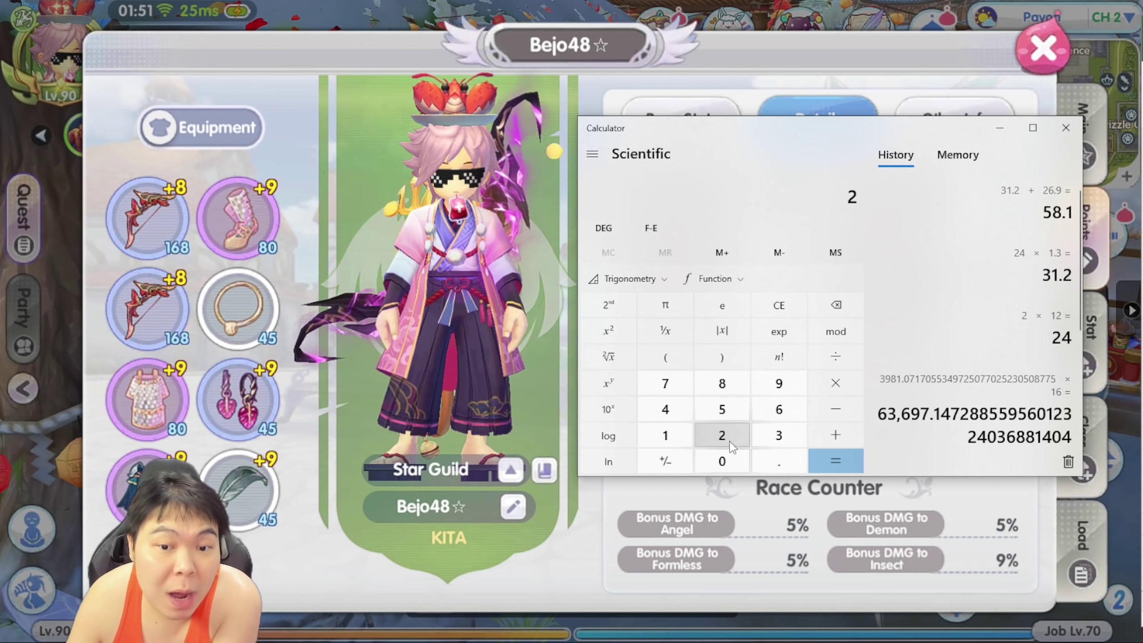
left_click(836, 382)
left_click(791, 388)
left_click(838, 460)
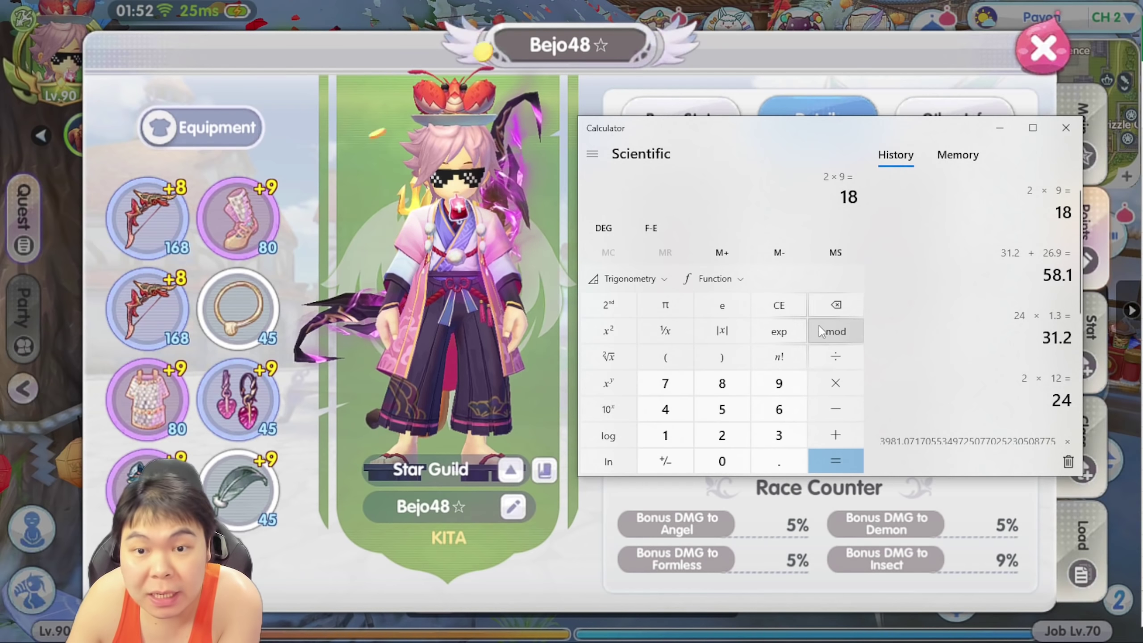
left_click(836, 382)
left_click(679, 434)
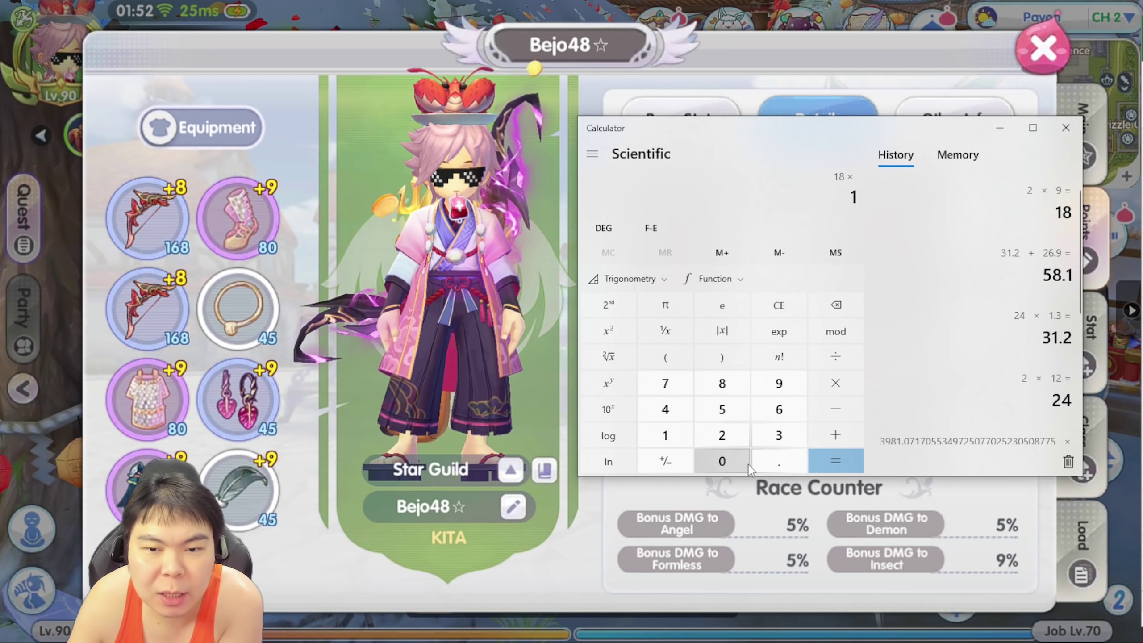
left_click(776, 439)
left_click(837, 464)
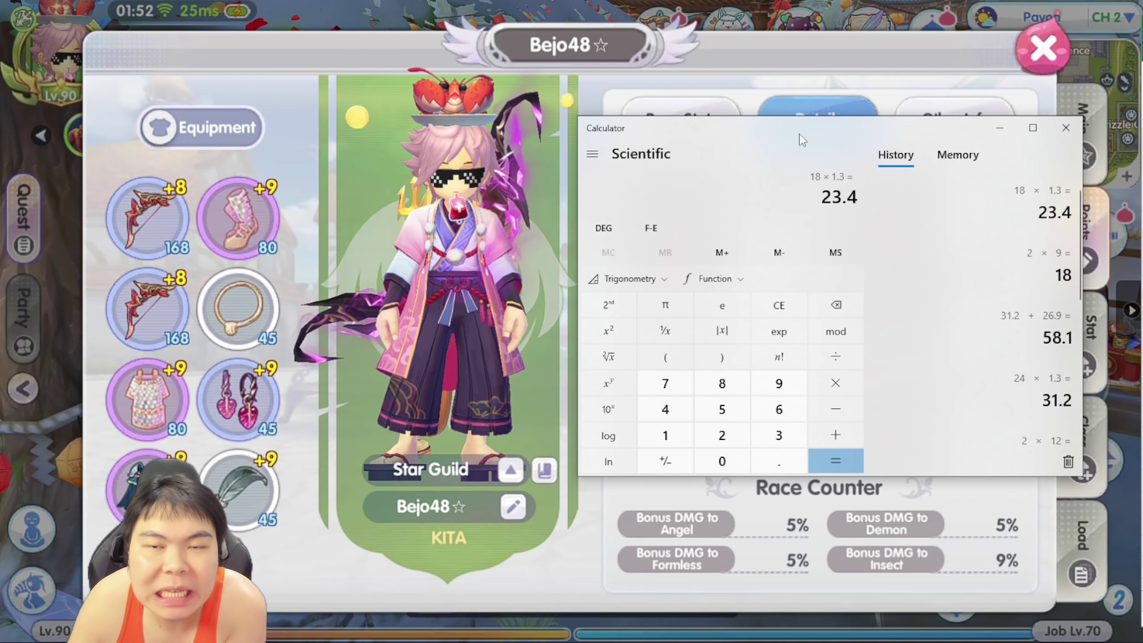
Add 26.9 to the calculator result, keeping the calculator clear of the spreadsheet window.
left_click_drag(799, 135, 622, 118)
left_click(658, 418)
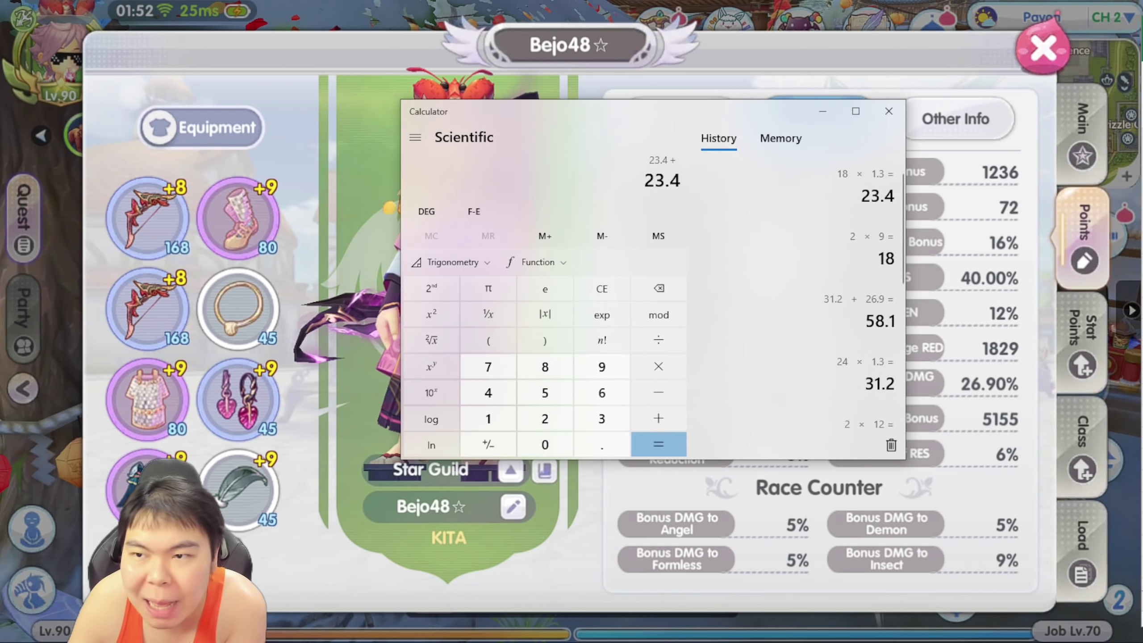
key("alt+Tab")
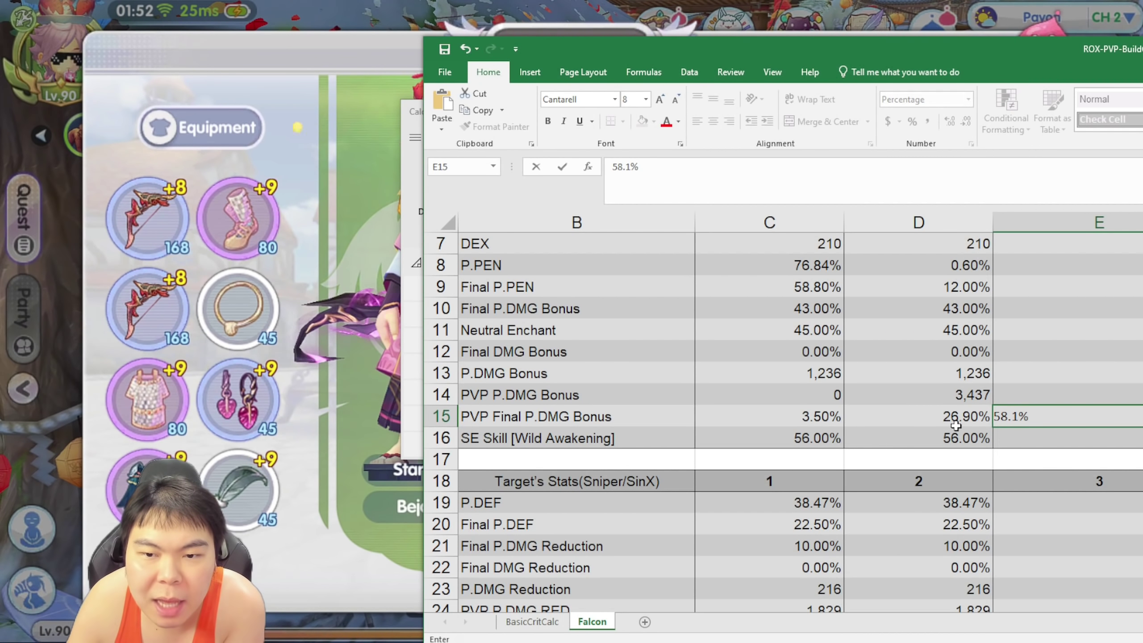
left_click_drag(760, 55, 1142, 49)
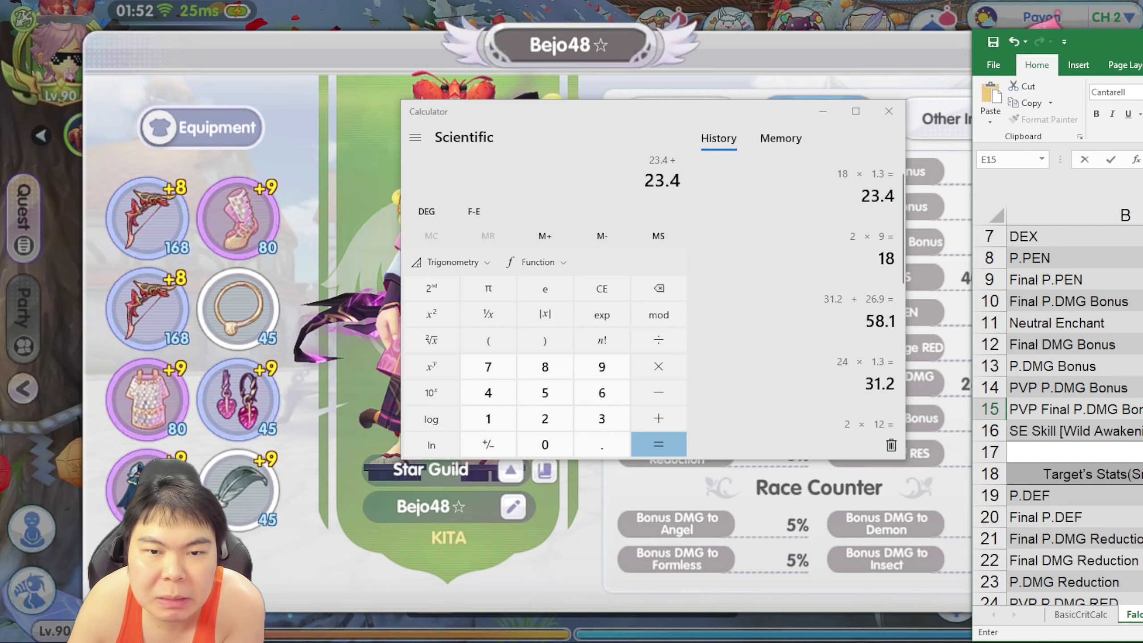
left_click(545, 419)
left_click(602, 392)
left_click(601, 445)
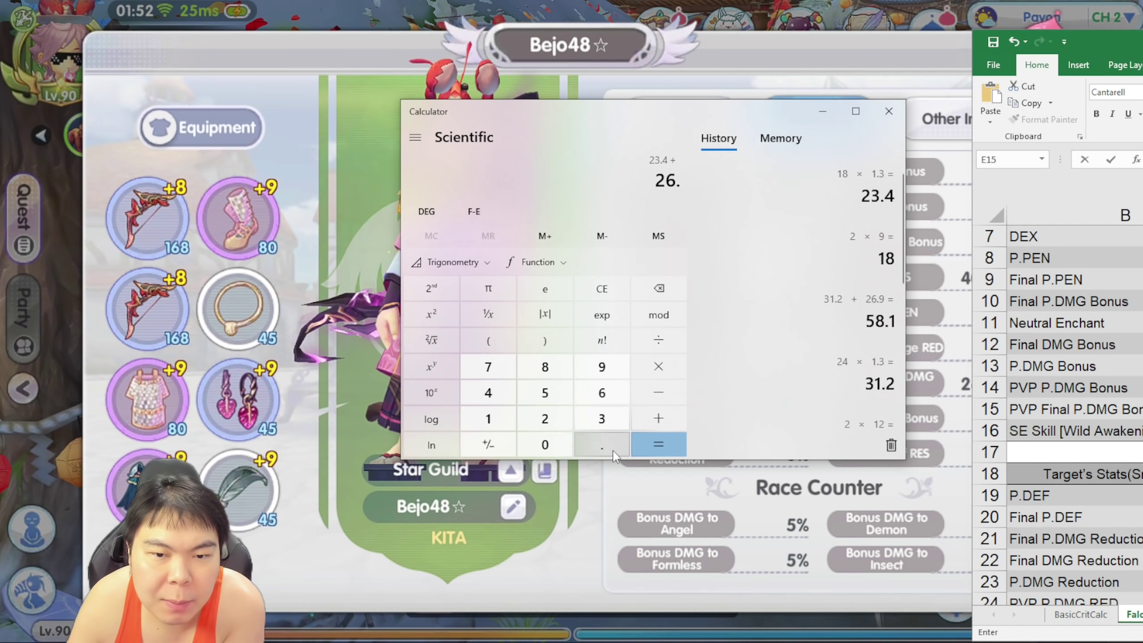
left_click(602, 366)
left_click(659, 444)
Set build 3's PVP Final P.DMG Bonus to 50.3% in the spreadsheet.
left_click_drag(1089, 42, 403, 43)
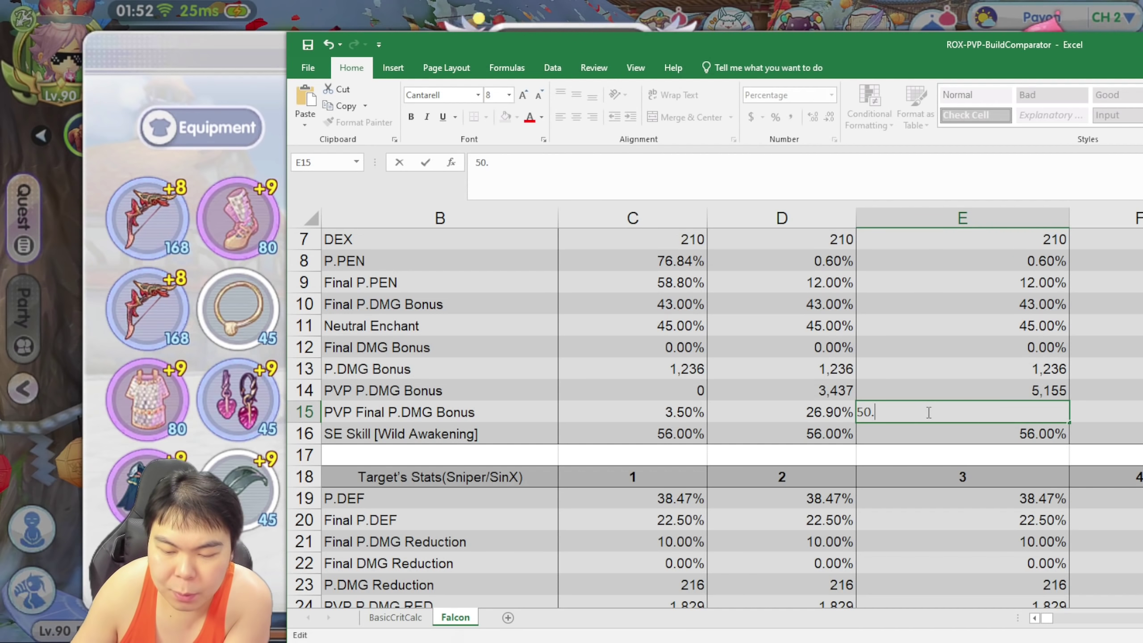
key("Return")
left_click(991, 410)
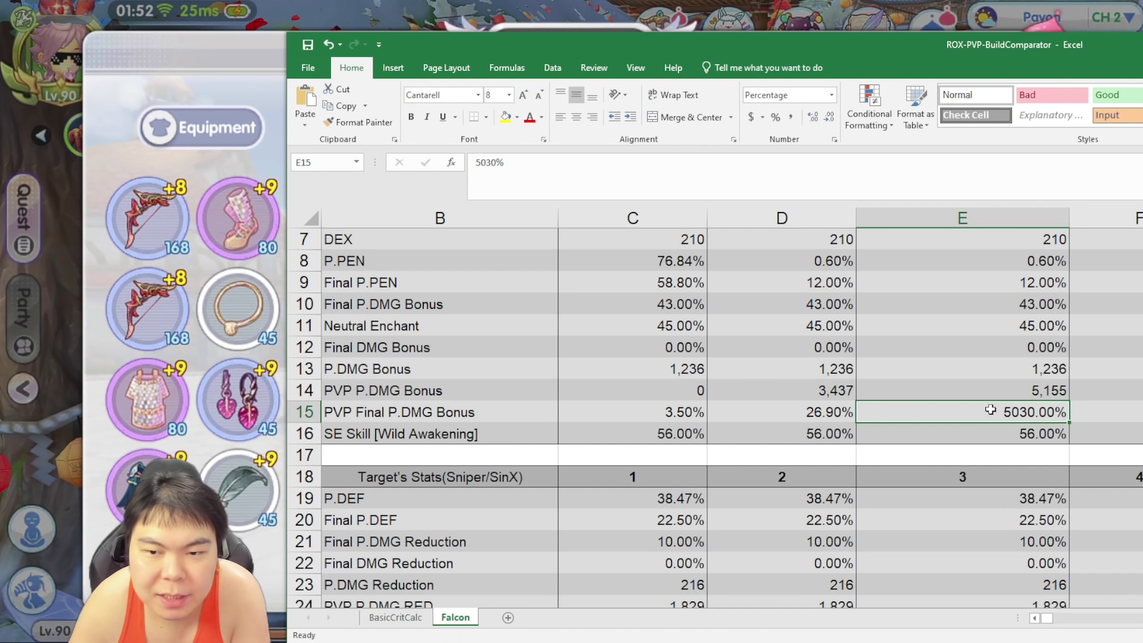
type("50.3")
key("Return")
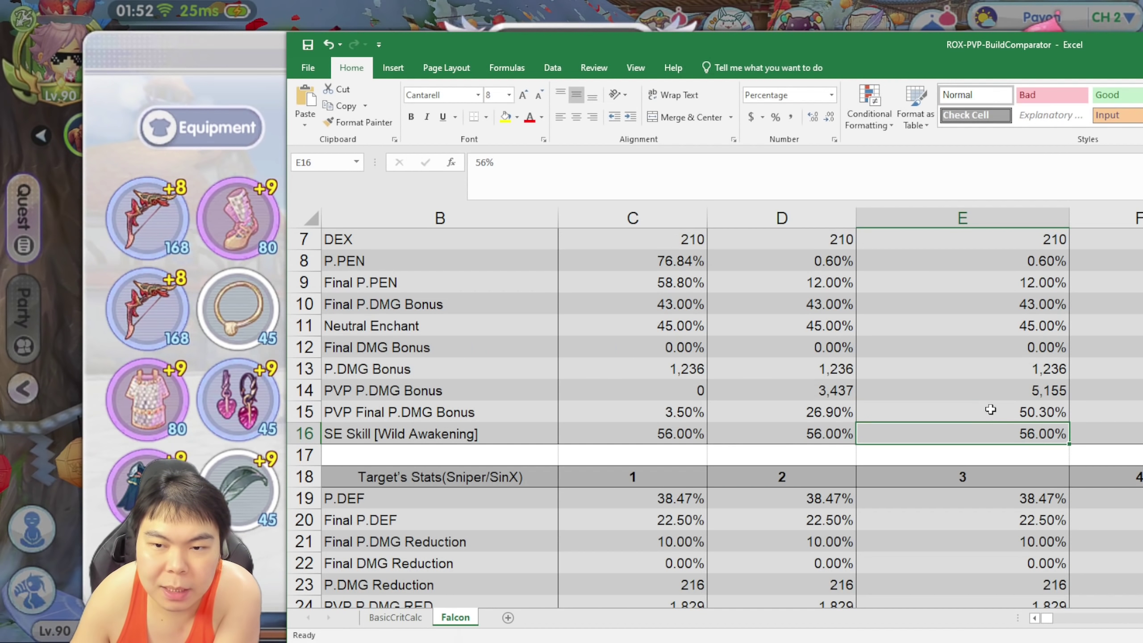
left_click_drag(665, 44, 1142, 27)
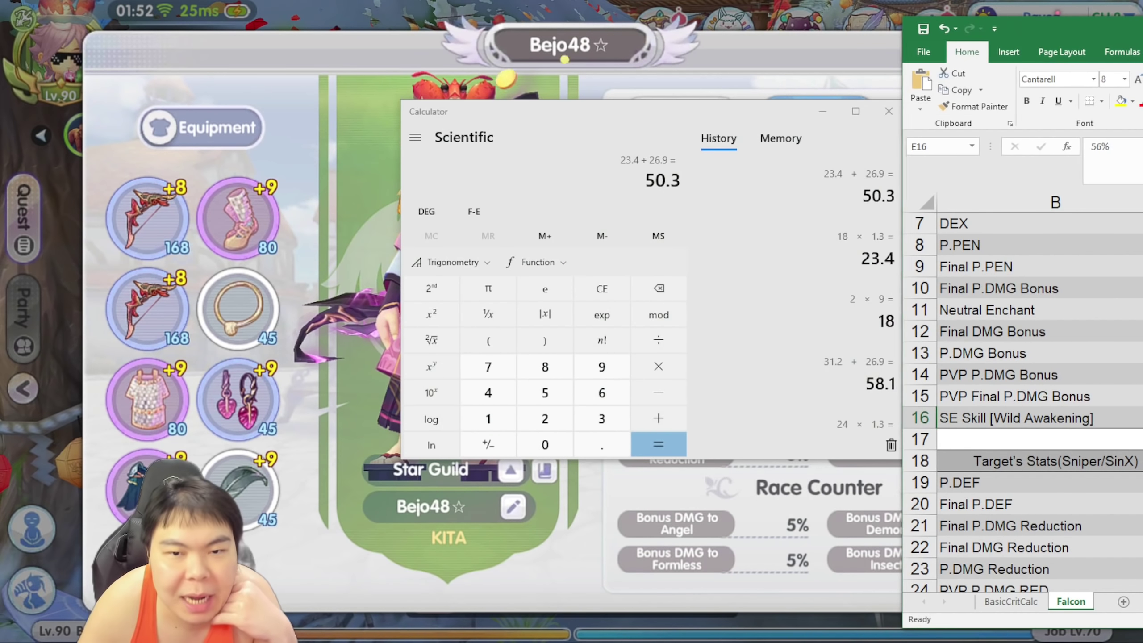
left_click(635, 122)
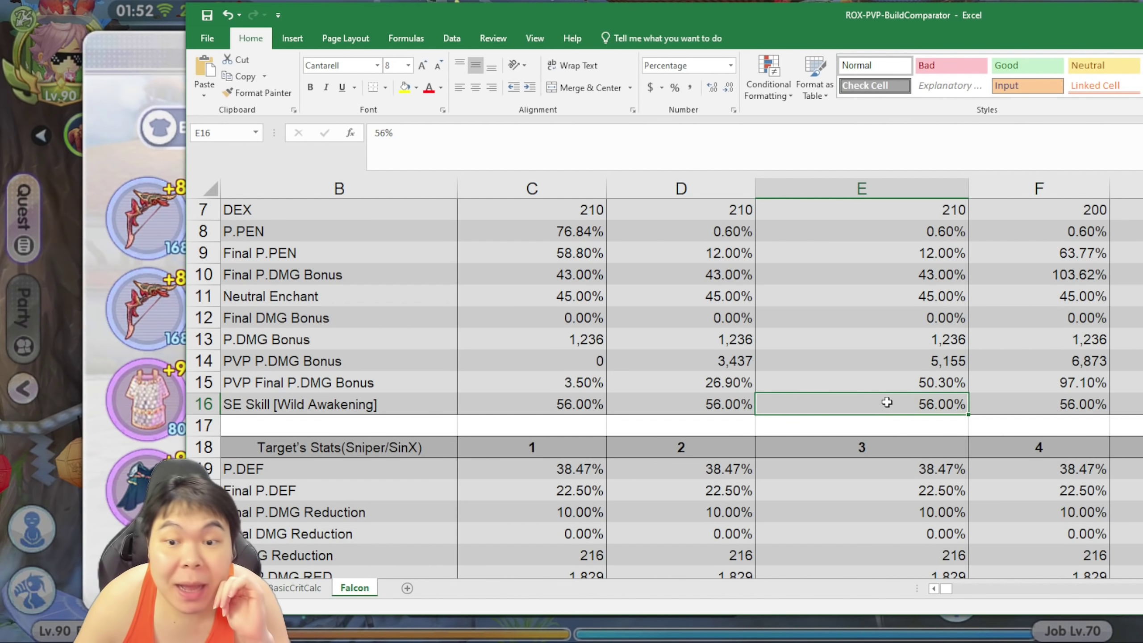
Examine build 3's damage calculation, the formulas behind each Falcon Mastery output stage, and its final output in the spreadsheet.
left_click_drag(935, 17, 958, 4)
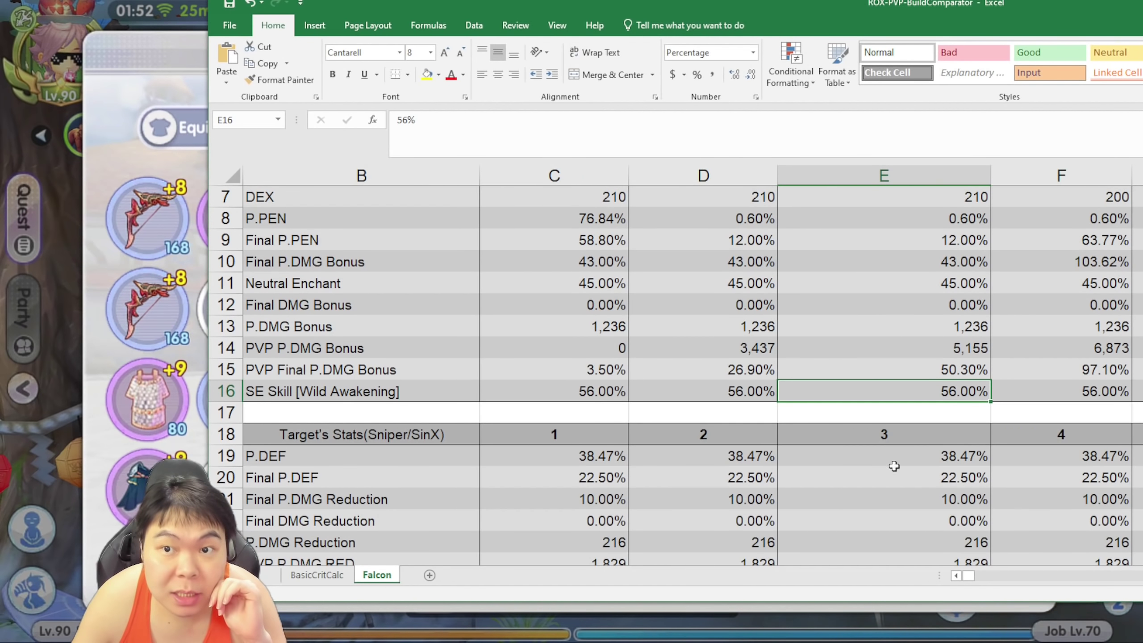
scroll(833, 448, "down", 2)
scroll(845, 447, "down", 6)
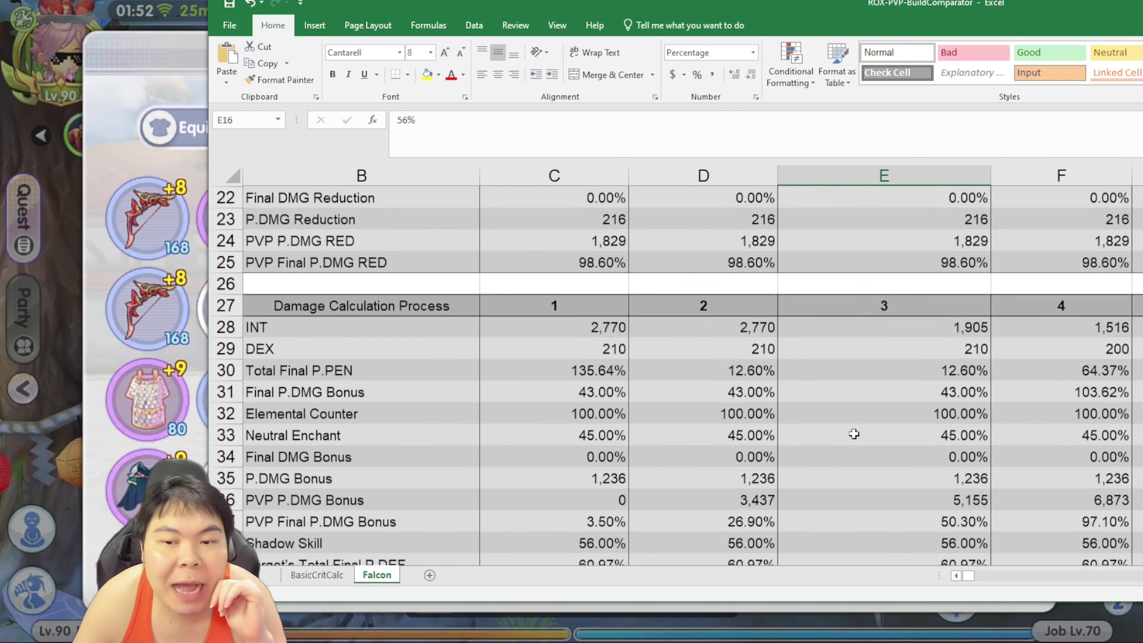
scroll(858, 423, "down", 2)
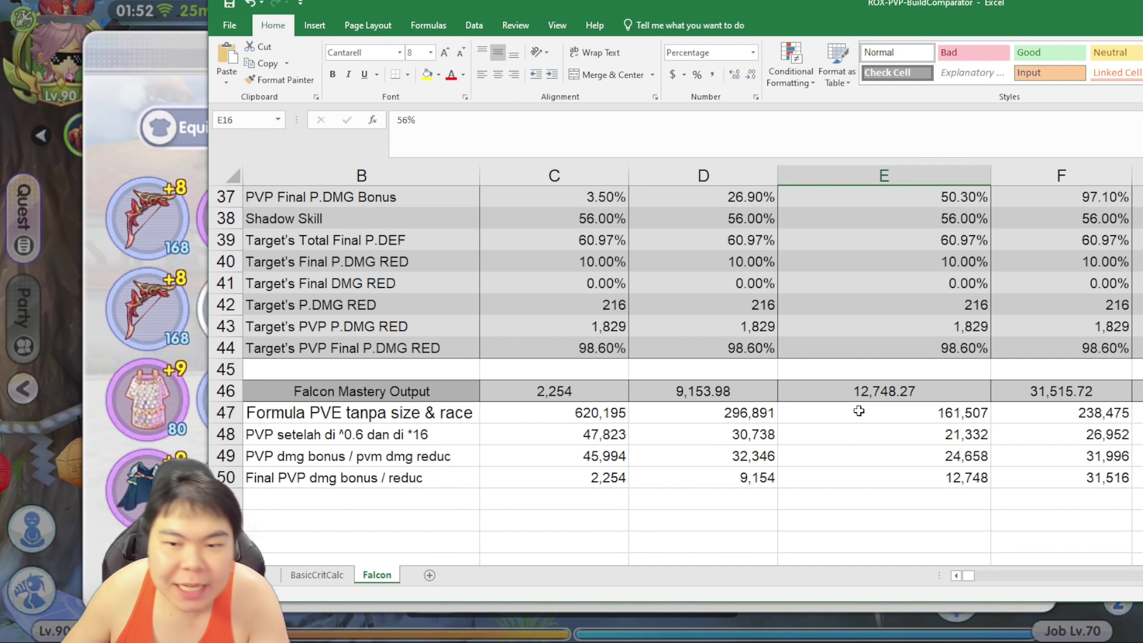
left_click(907, 408)
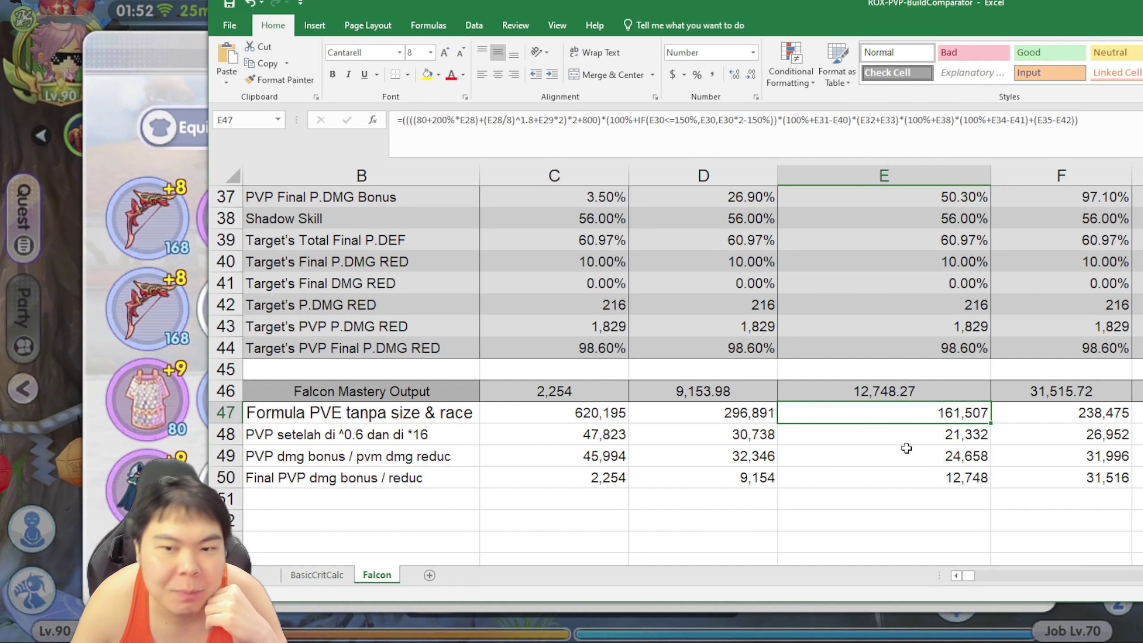
left_click(928, 440)
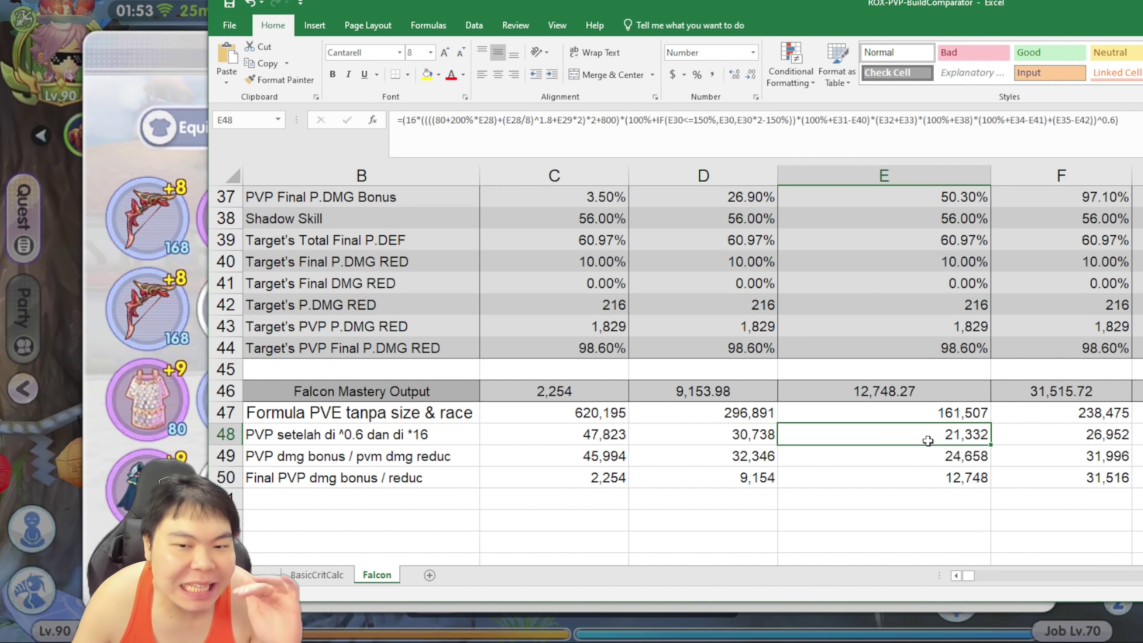
left_click(933, 454)
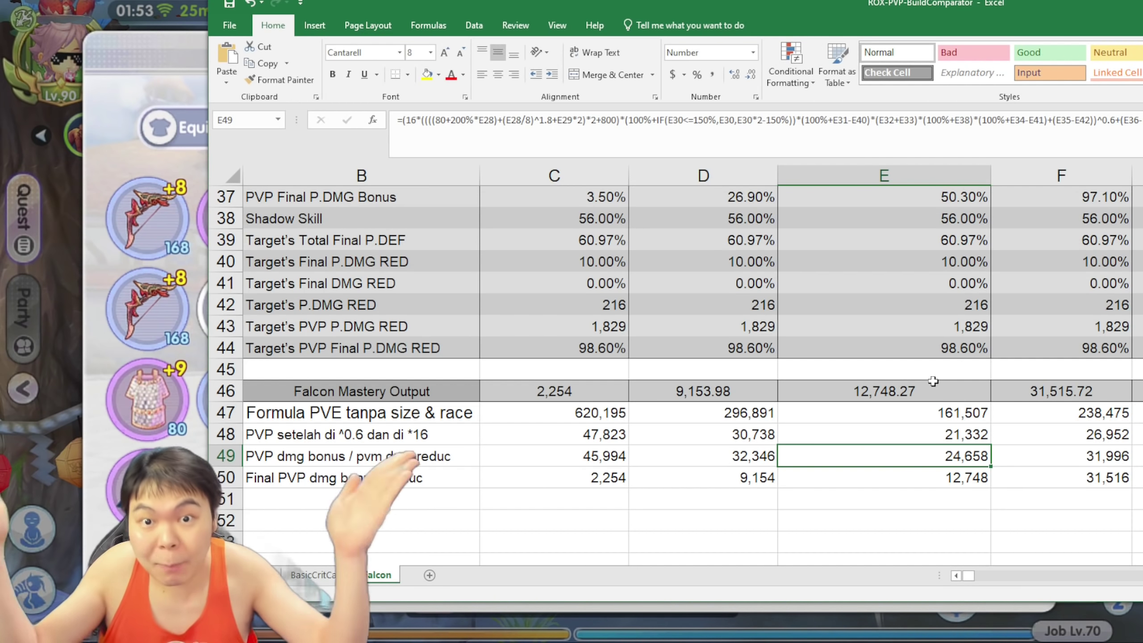
left_click(906, 392)
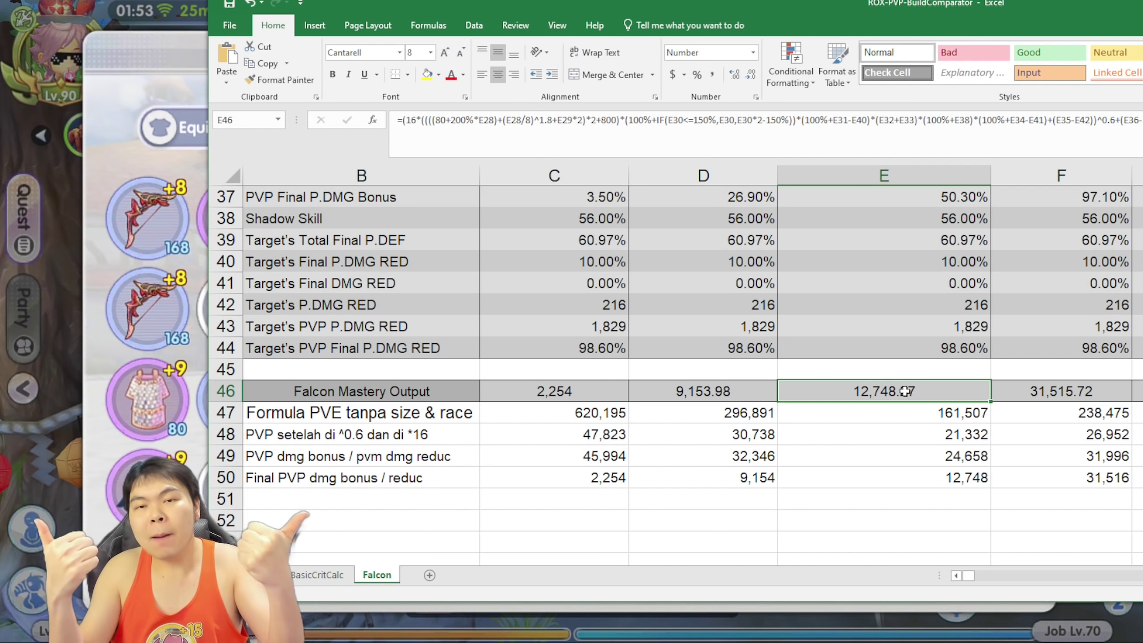
scroll(922, 382, "up", 12)
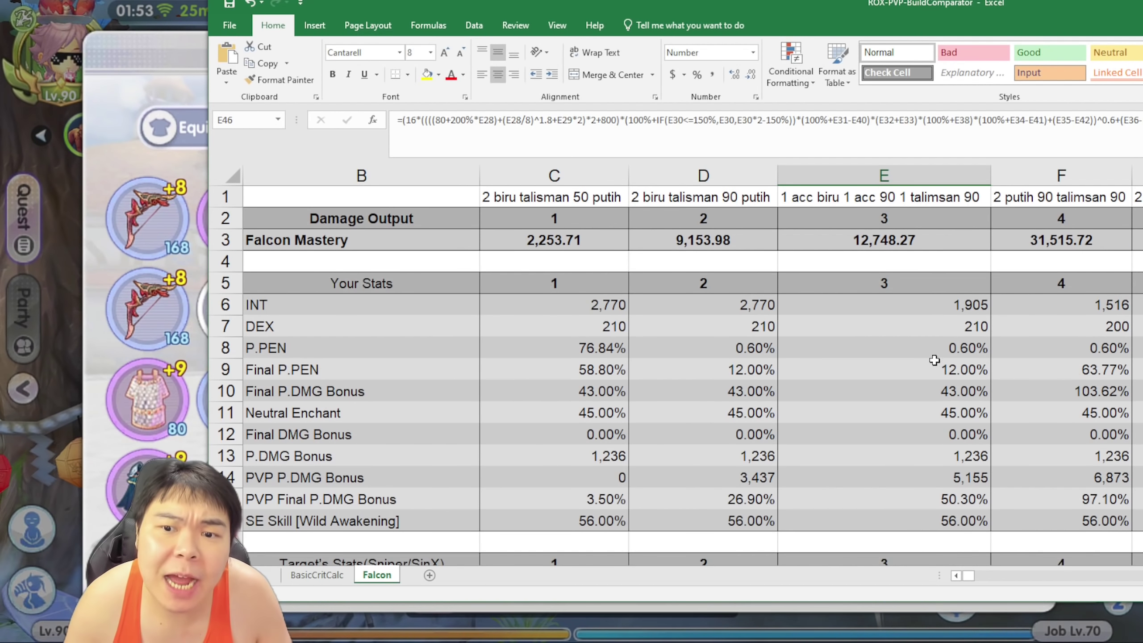
Move the spreadsheet aside, put the calculator away and close the character's stats window in the game.
left_click_drag(961, 9, 641, 37)
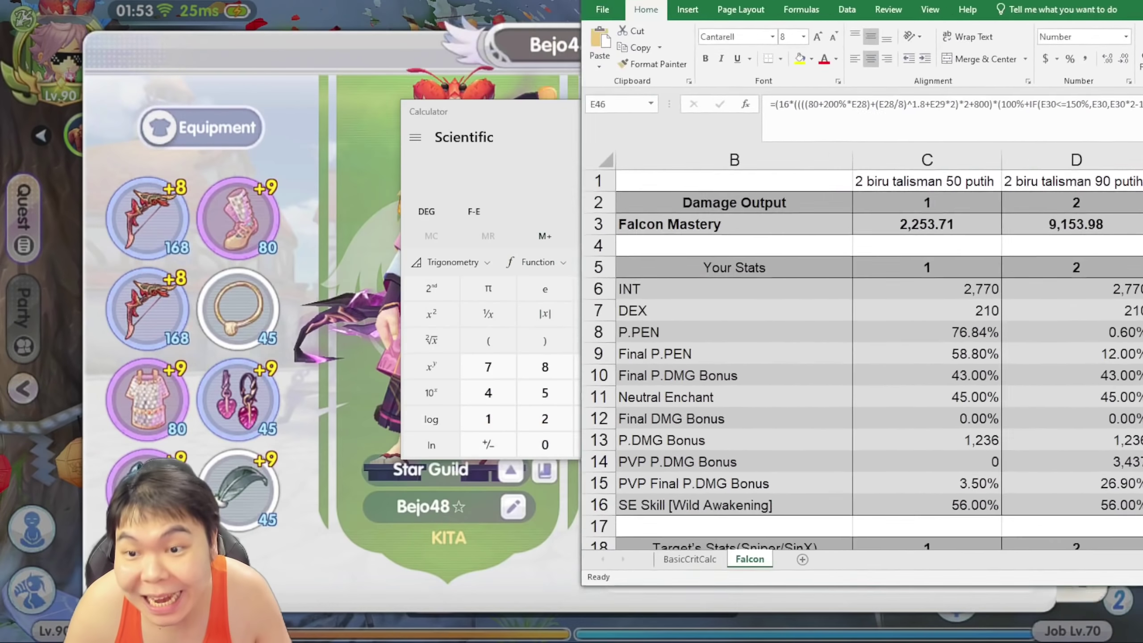
left_click_drag(588, 5, 1123, 9)
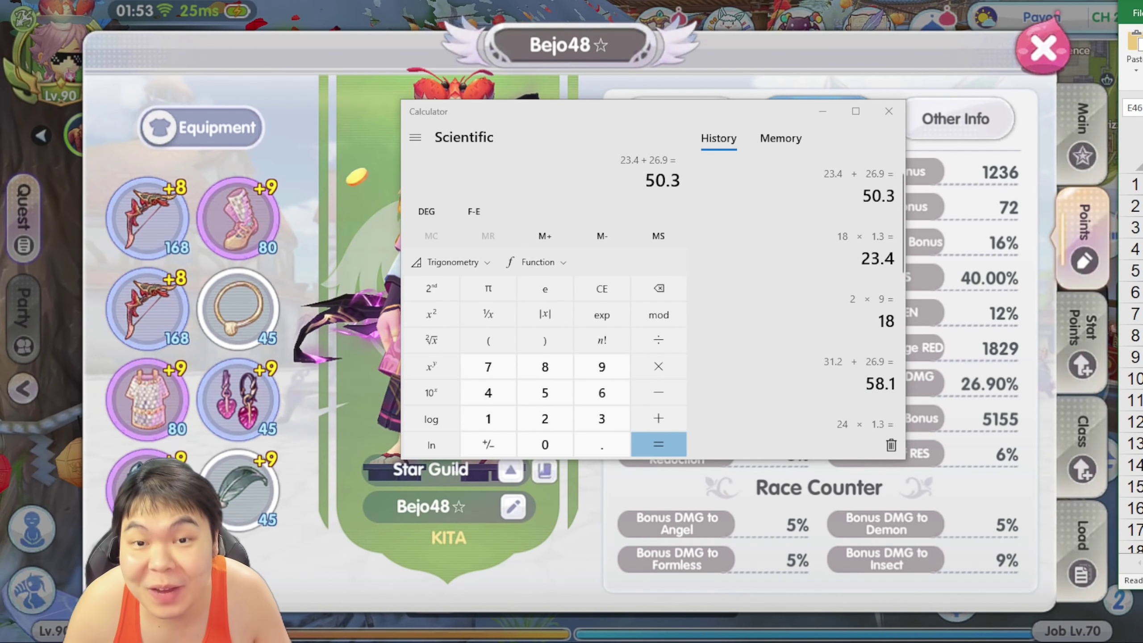
left_click(824, 113)
left_click(1043, 47)
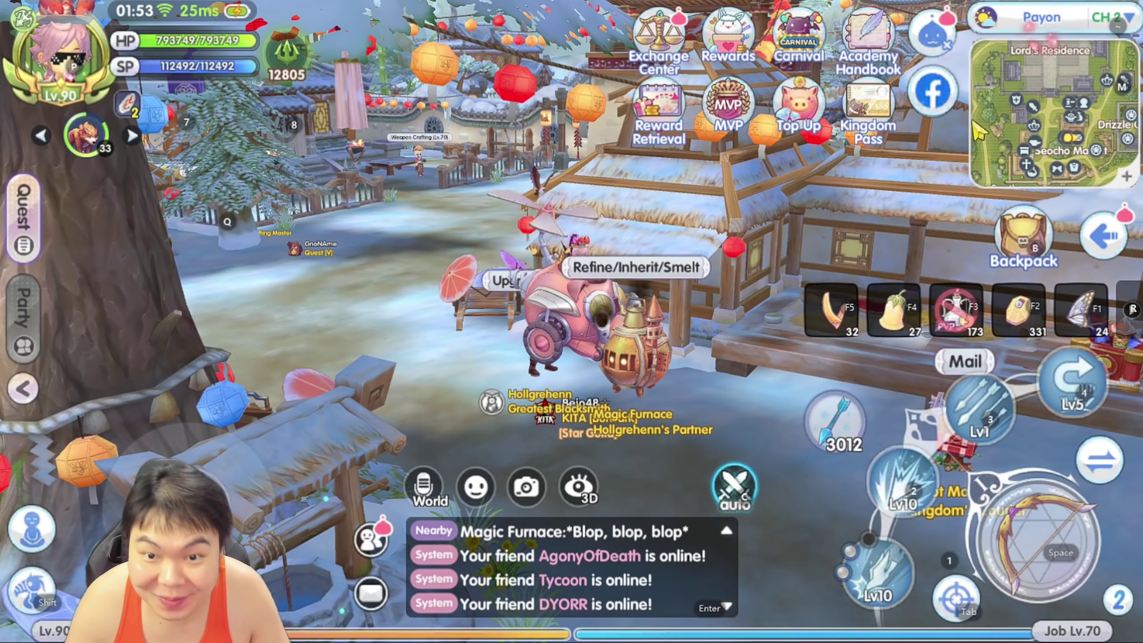
Equip the spare level 90 Bone Piece Necklace from the backpack's equipment in place of the Lord's Earring.
key("b")
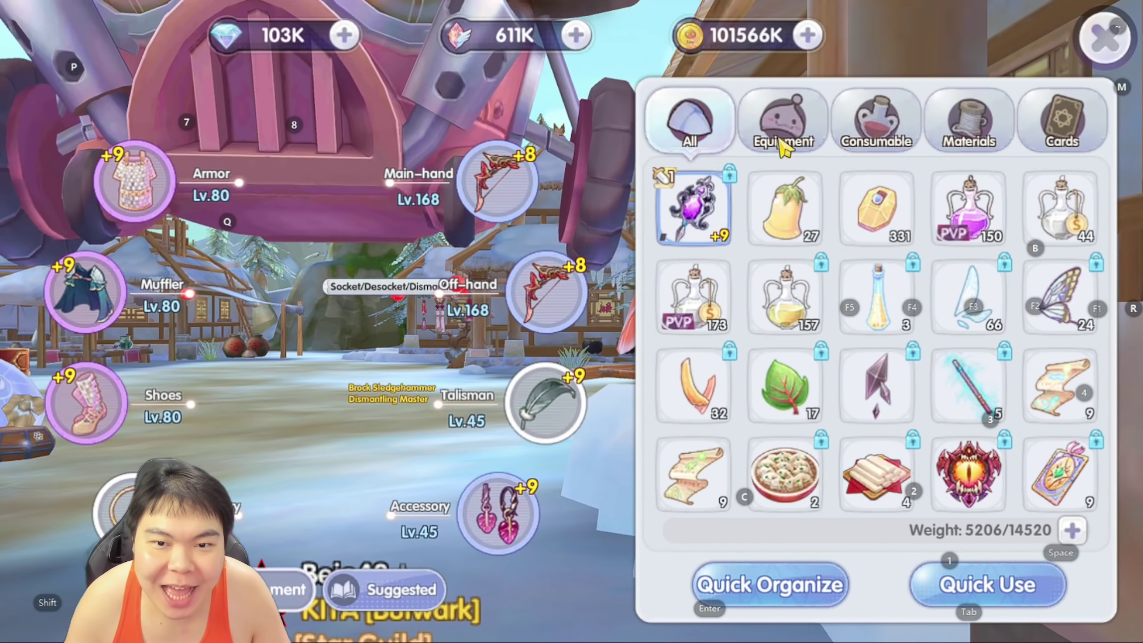
left_click(783, 145)
scroll(740, 380, "down", 2)
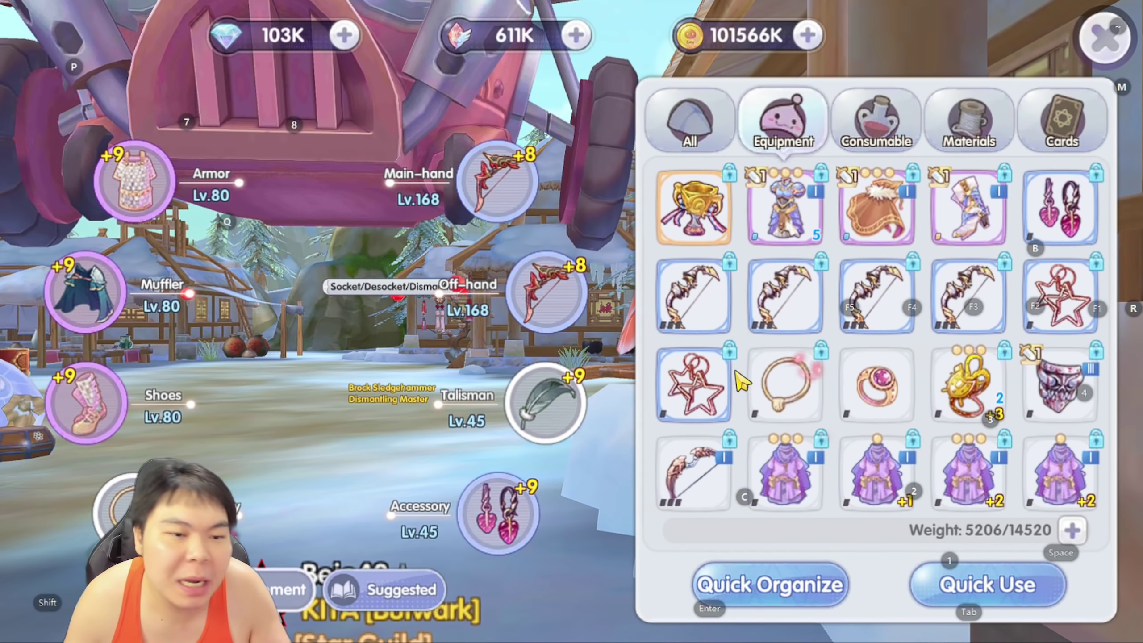
left_click(765, 383)
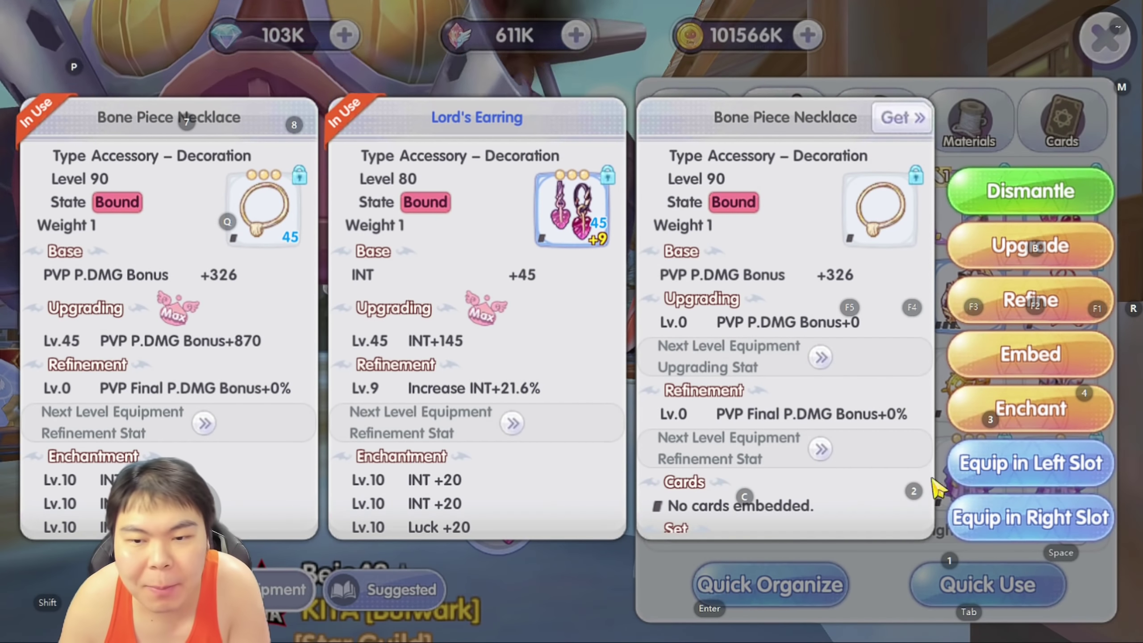
key("Escape")
key("b")
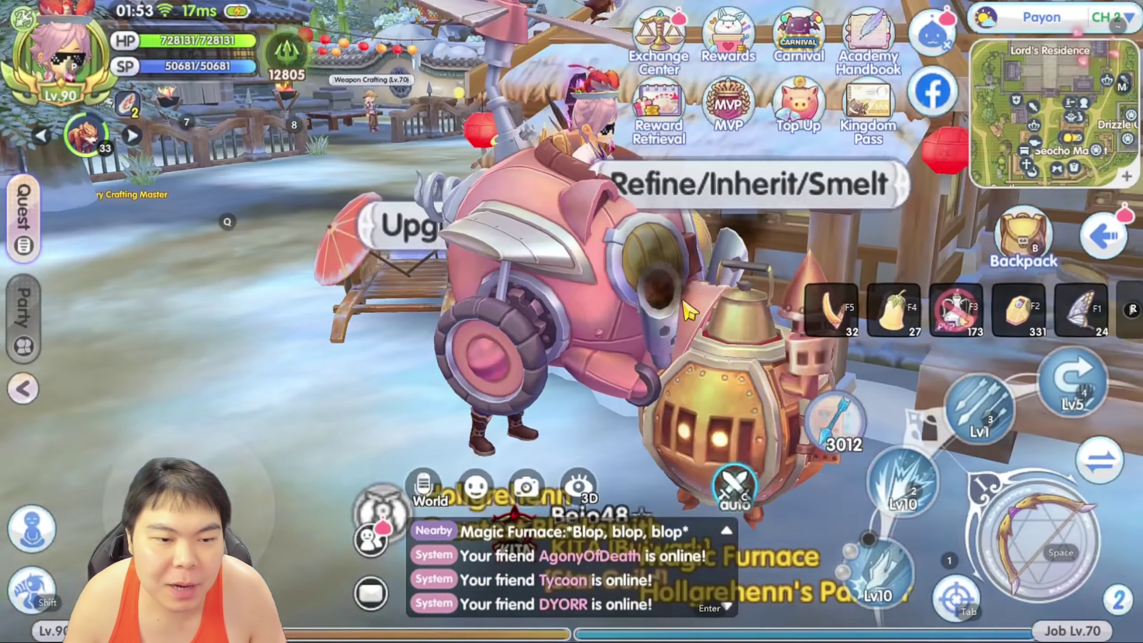
Transfer the upgrading and enchantment stats from the Lord's Earring to the newly equipped Bone Piece Necklace.
left_click(689, 311)
left_click(962, 390)
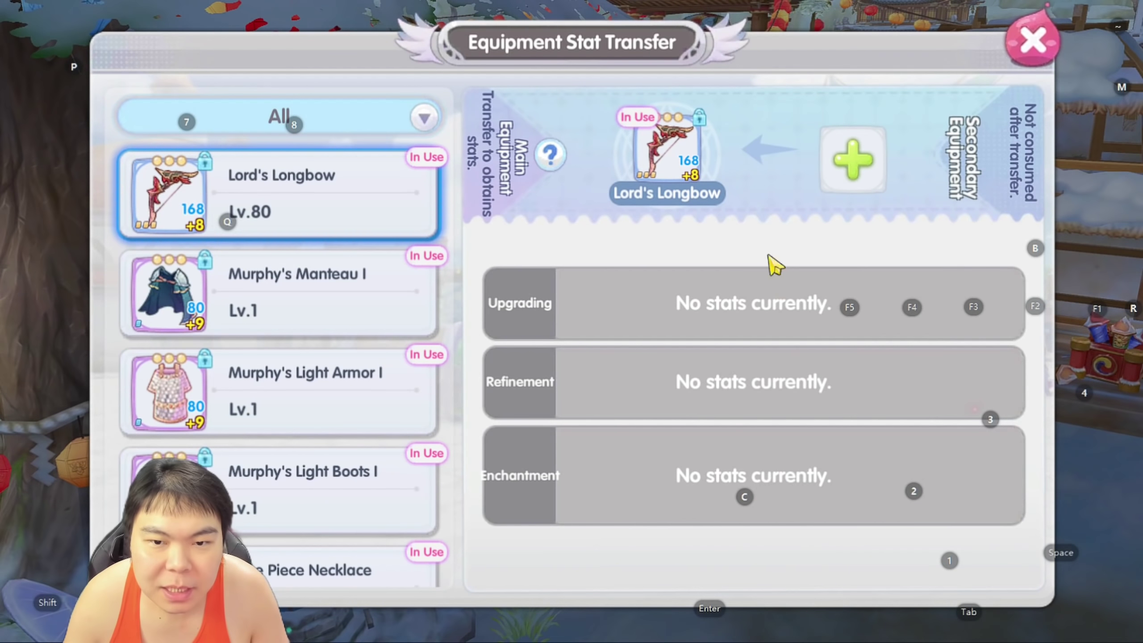
scroll(335, 455, "down", 5)
left_click(316, 473)
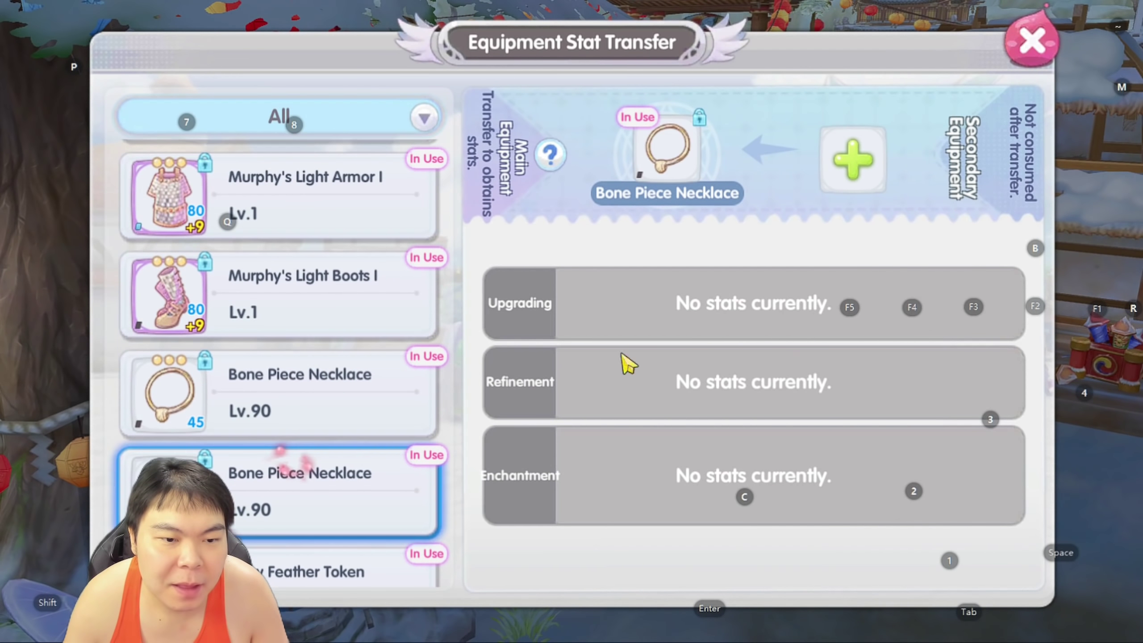
left_click(854, 166)
left_click(851, 190)
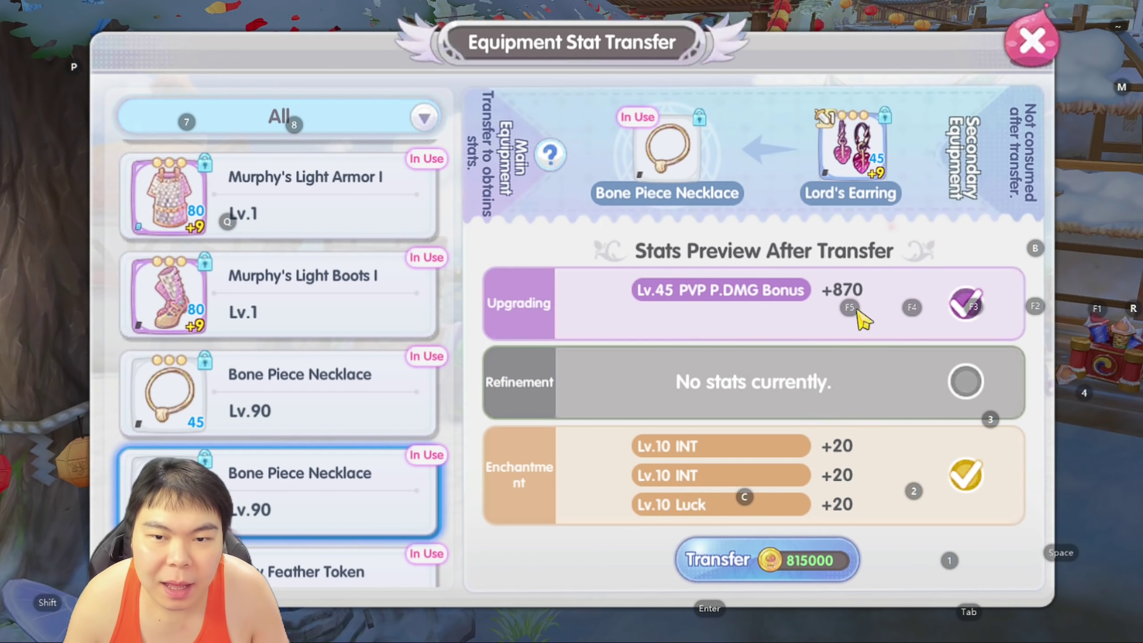
left_click(771, 559)
key("Escape")
Set build 4's INT to 1,211 and DEX to 210 in the spreadsheet from the character's current stats.
key("p")
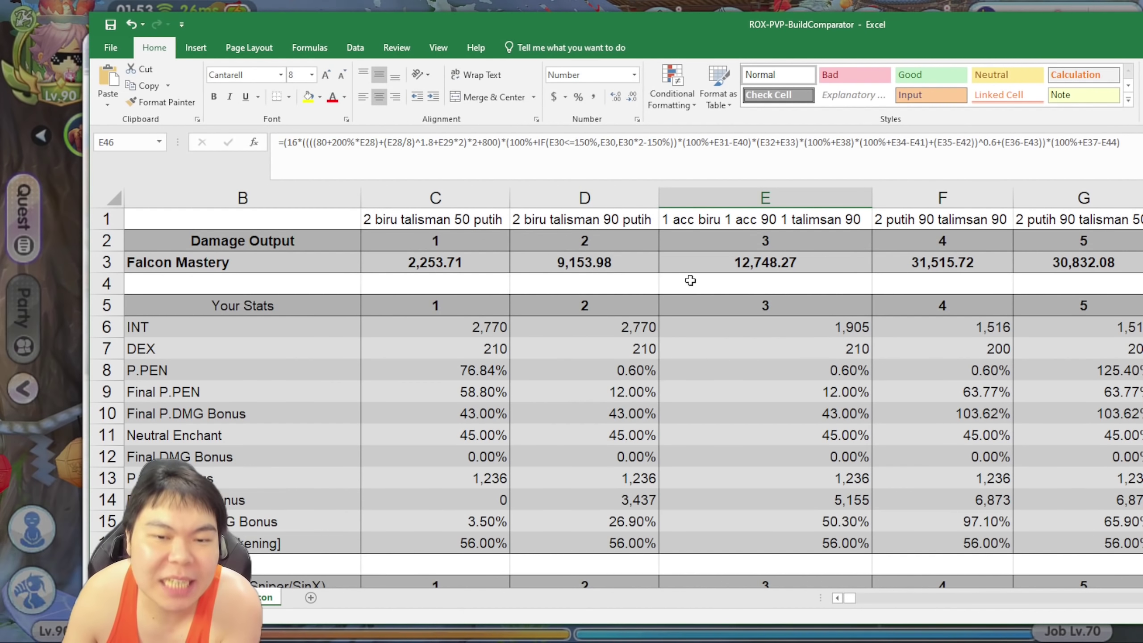
left_click(949, 324)
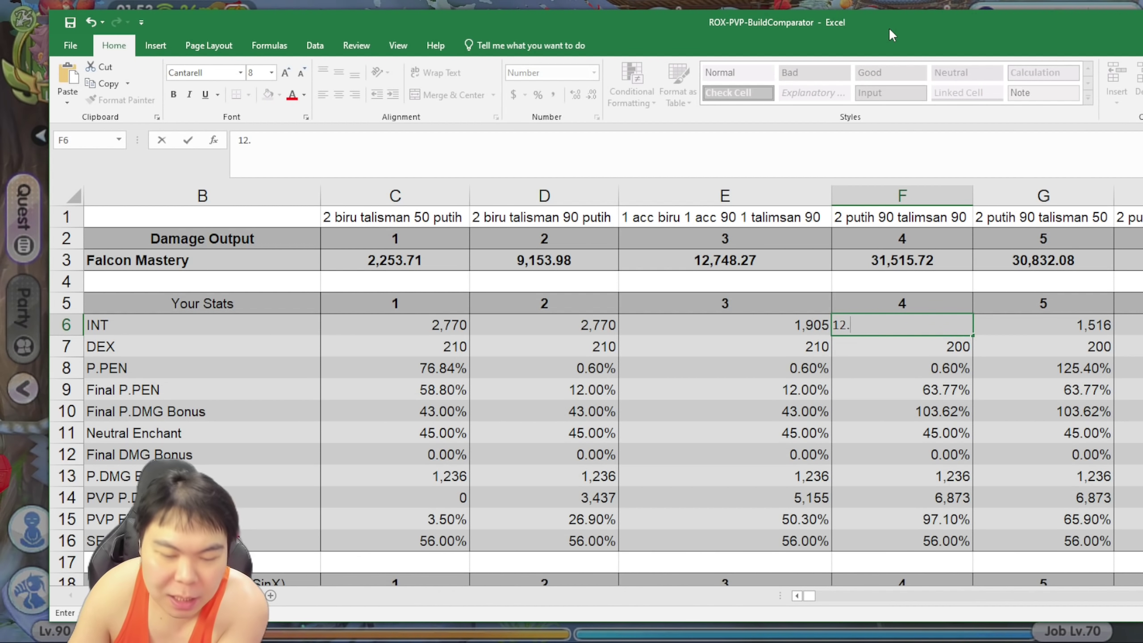
key("Return")
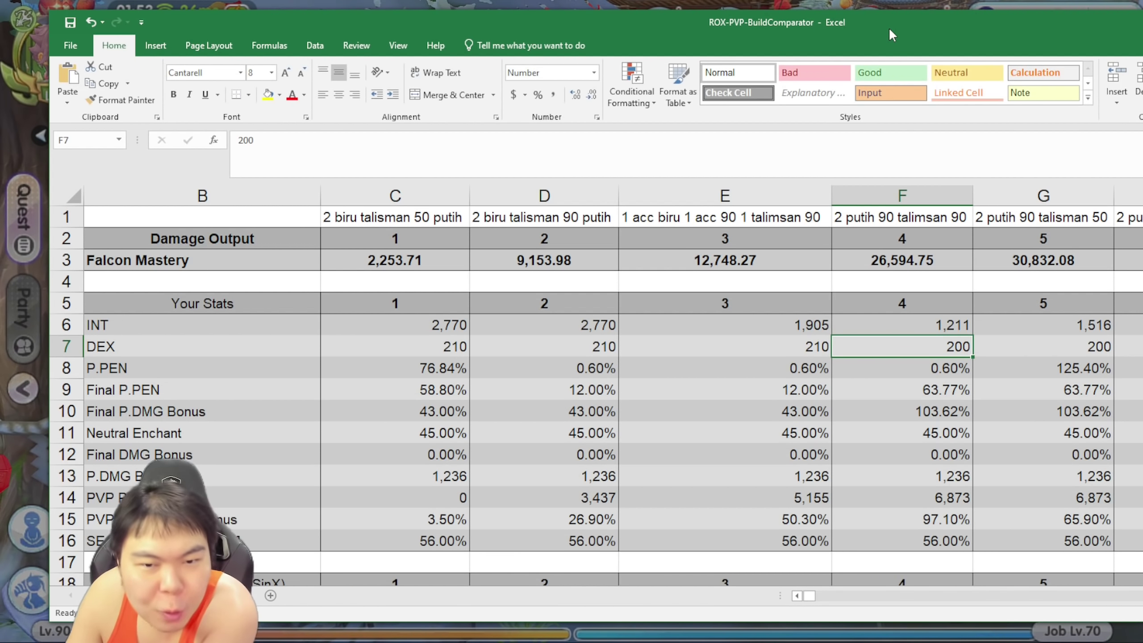
type("210")
key("Return")
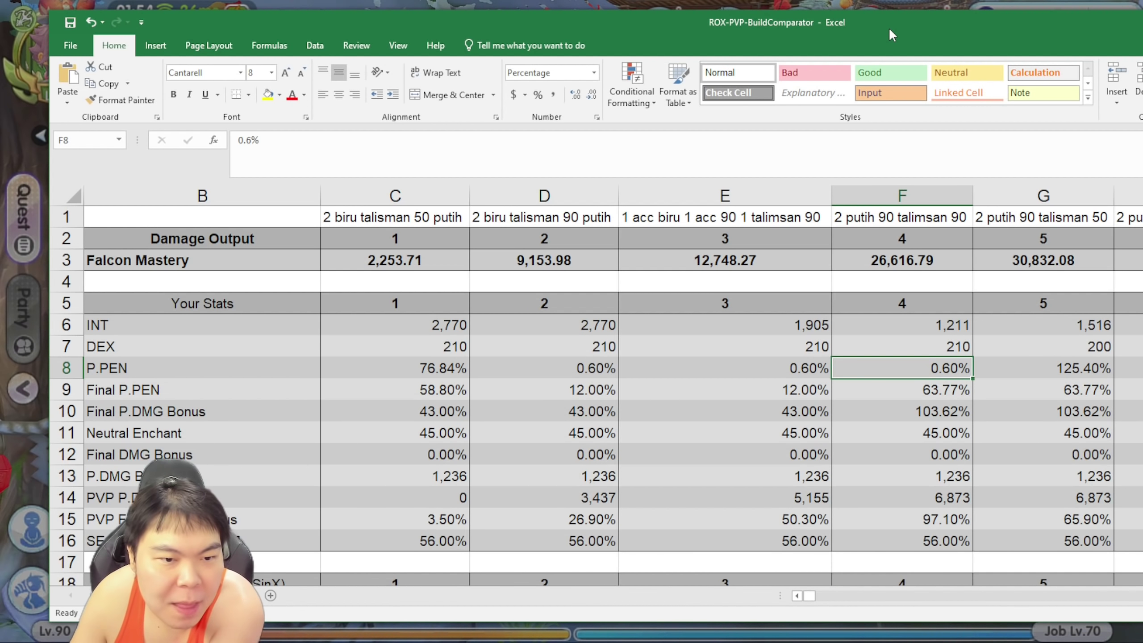
Set build 4's Final P.PEN to 12% and Final P.DMG Bonus to 43%, keeping its remaining non-PVP bonus entries.
key("Down")
type("12")
key("Return")
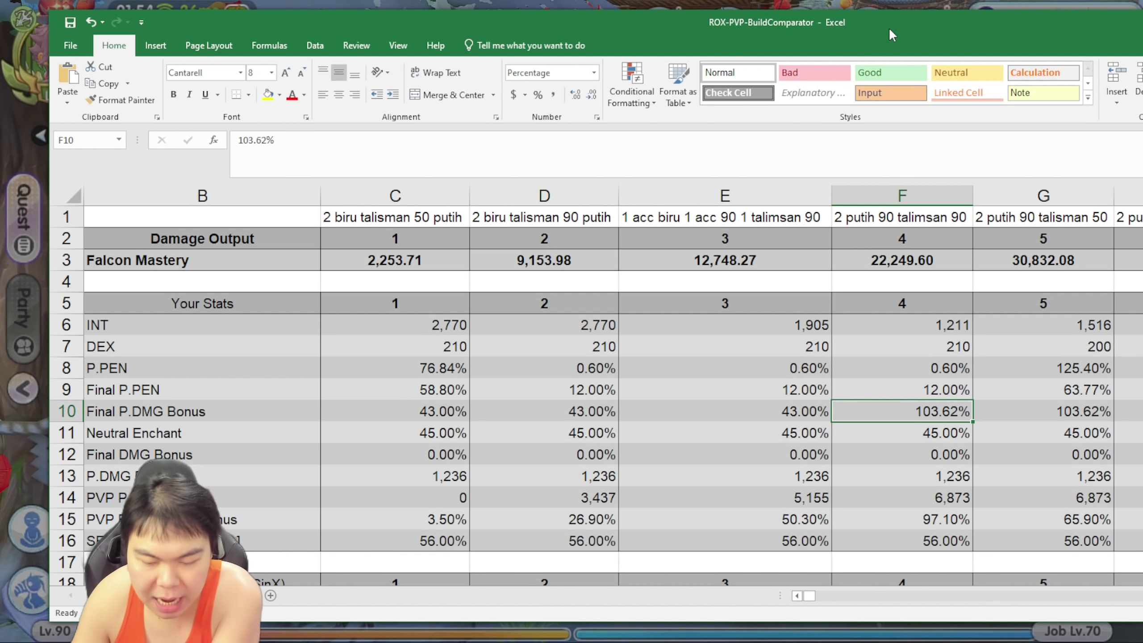
type("43")
key("Return")
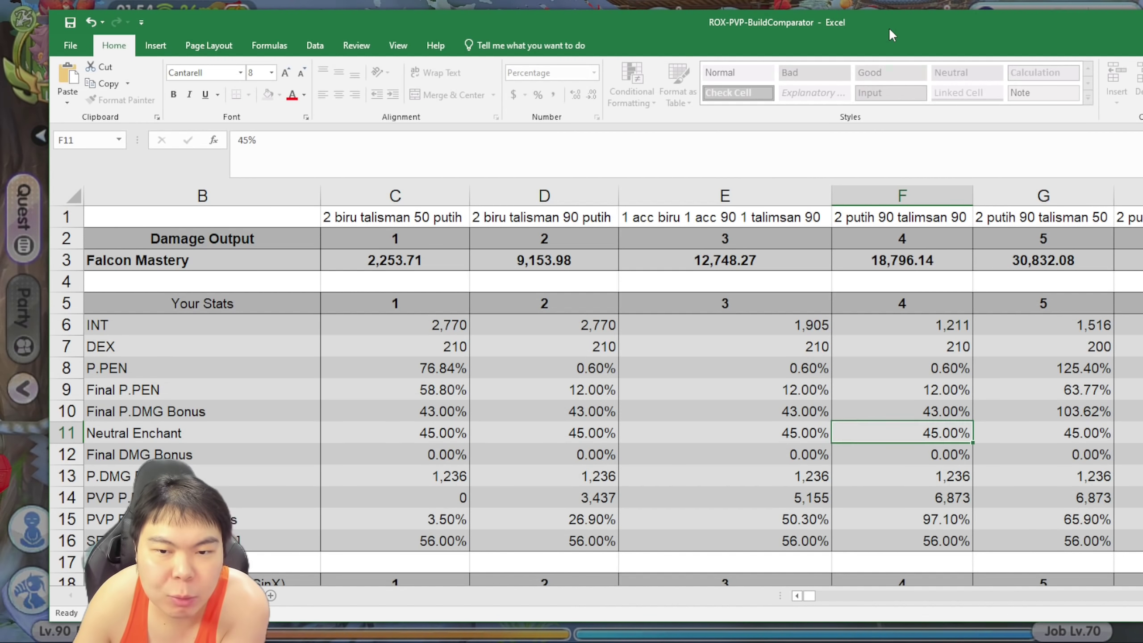
key("Return")
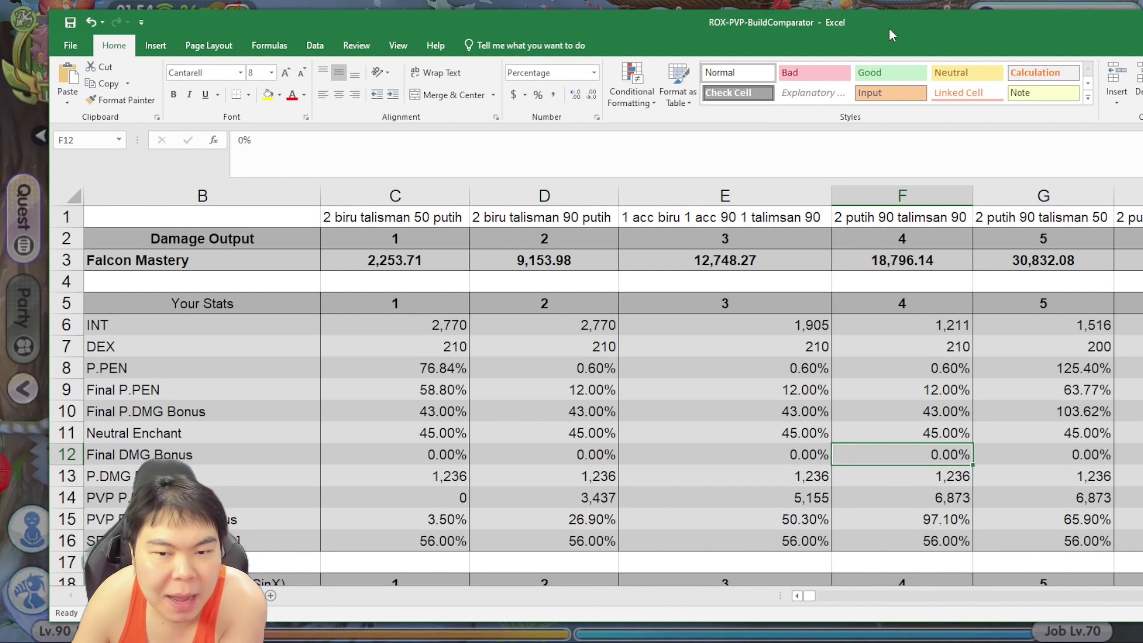
key("Return")
key("Return")
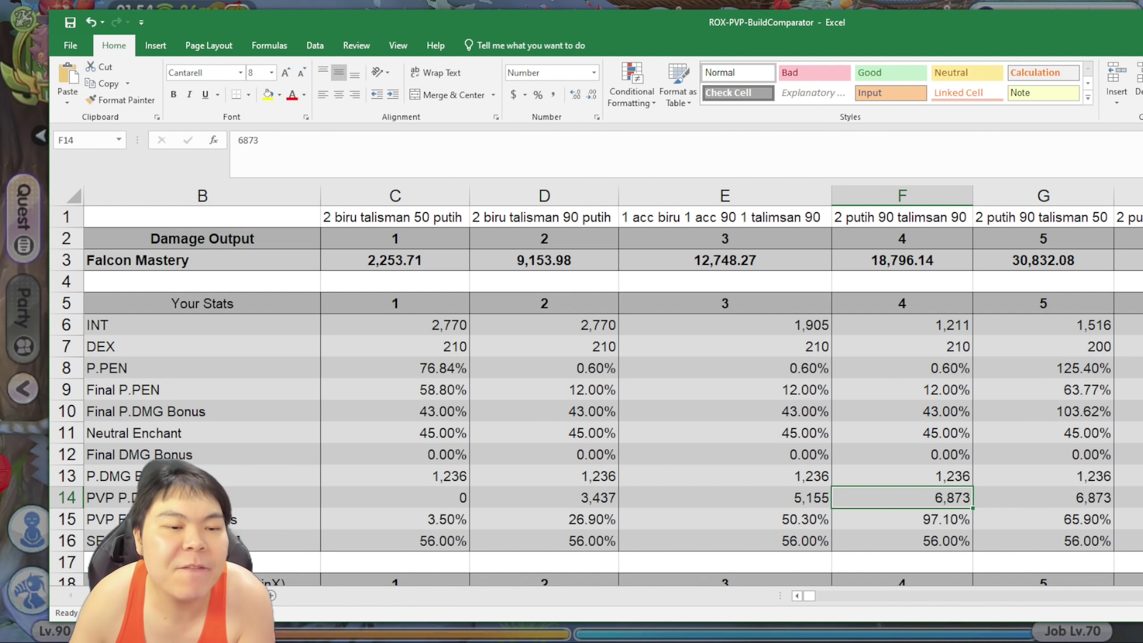
Look up the character's detailed PVP damage bonuses and compare them with build 4's PVP entries in the spreadsheet.
key("alt+Tab")
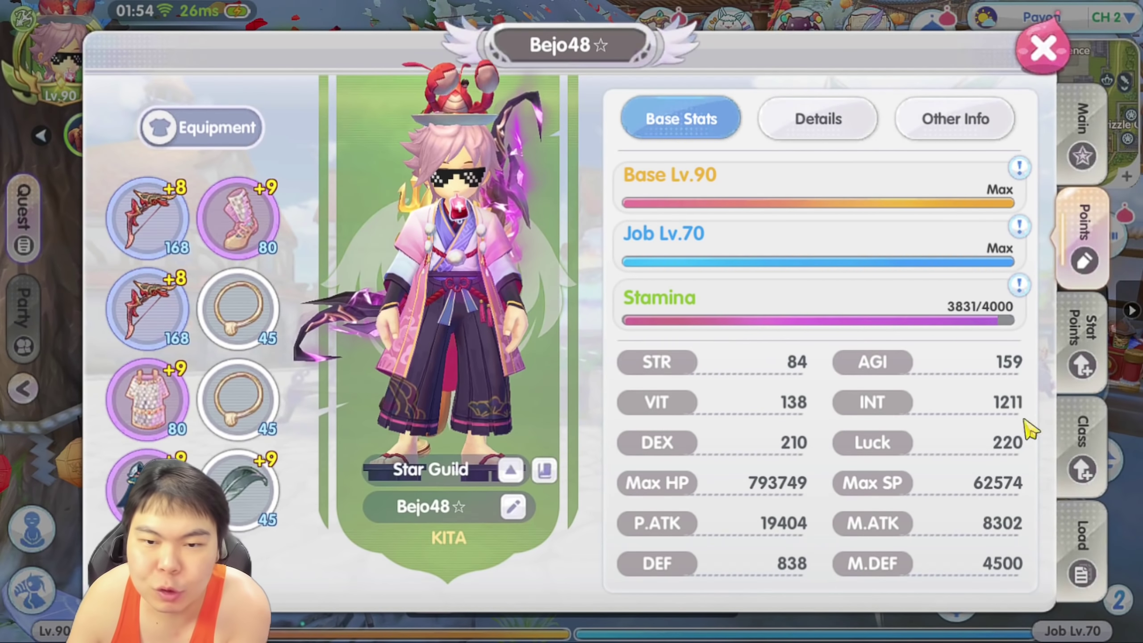
left_click(817, 131)
scroll(834, 401, "down", 1)
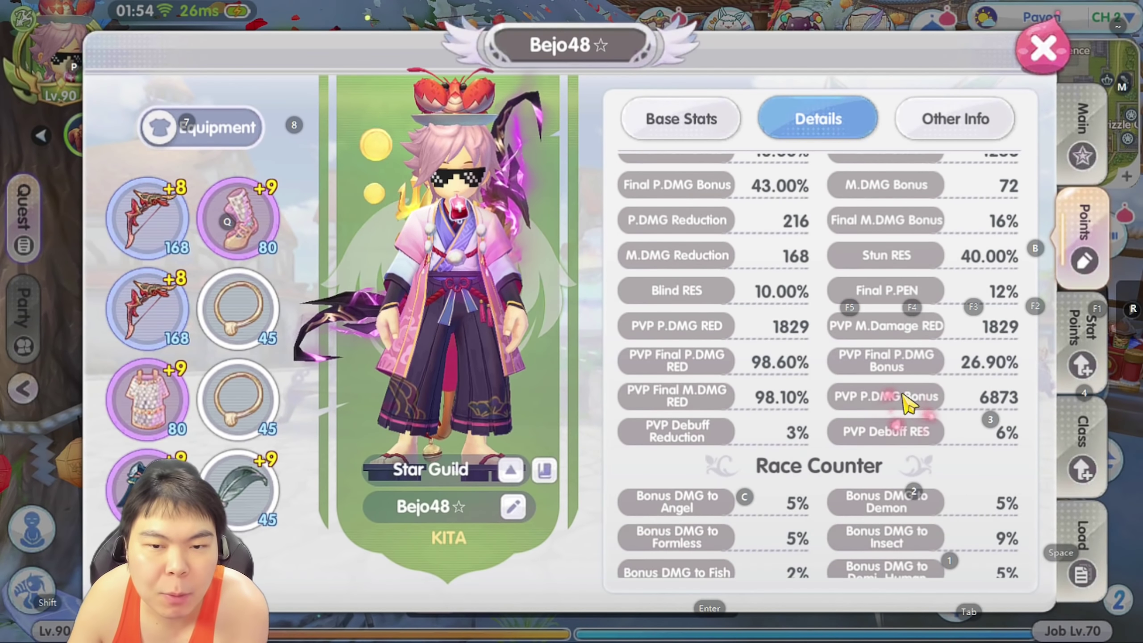
scroll(760, 375, "up", 2)
scroll(803, 374, "up", 1)
scroll(806, 374, "down", 1)
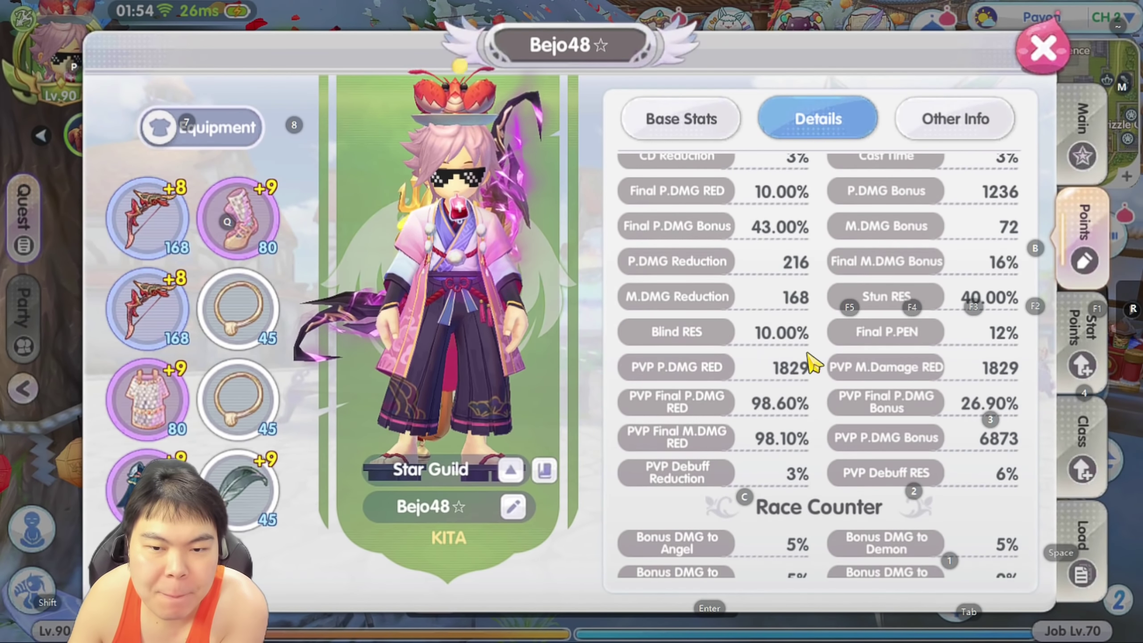
key("alt+Tab")
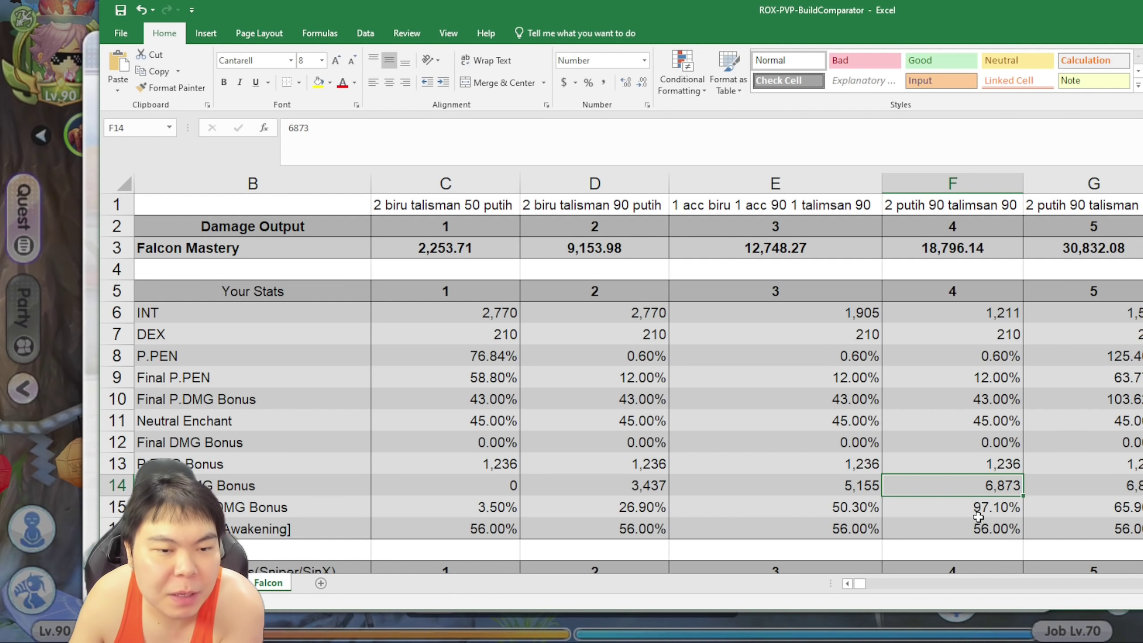
left_click_drag(444, 18, 1142, 26)
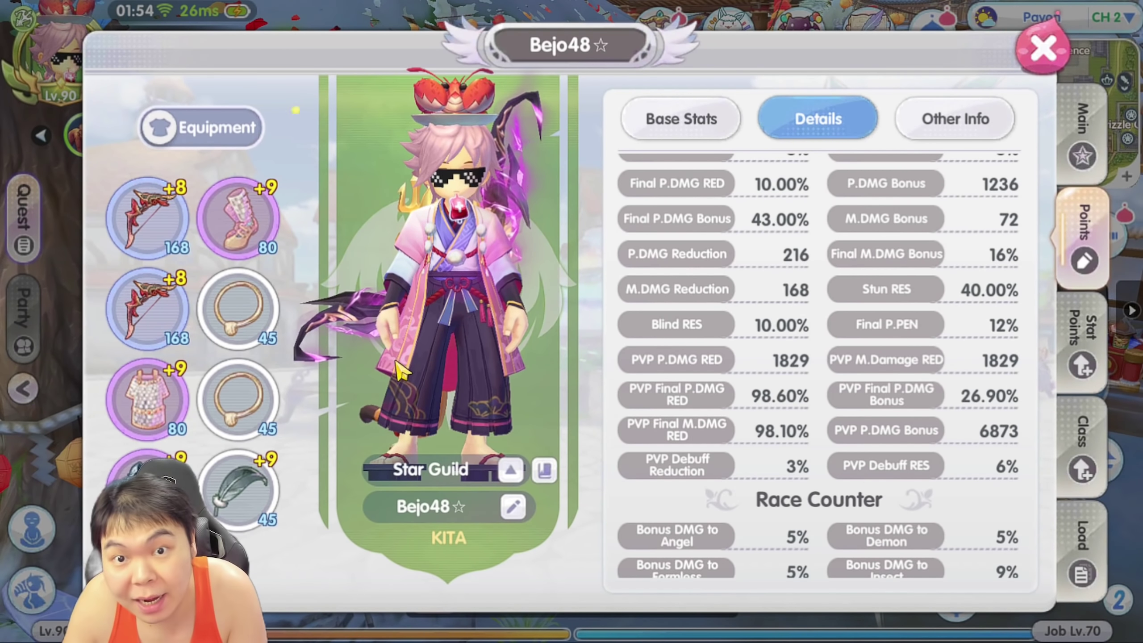
Switch to Calculator and multiply 9 by 2, and the product by 1.3, for build 4's refinement bonus.
key("alt+Tab")
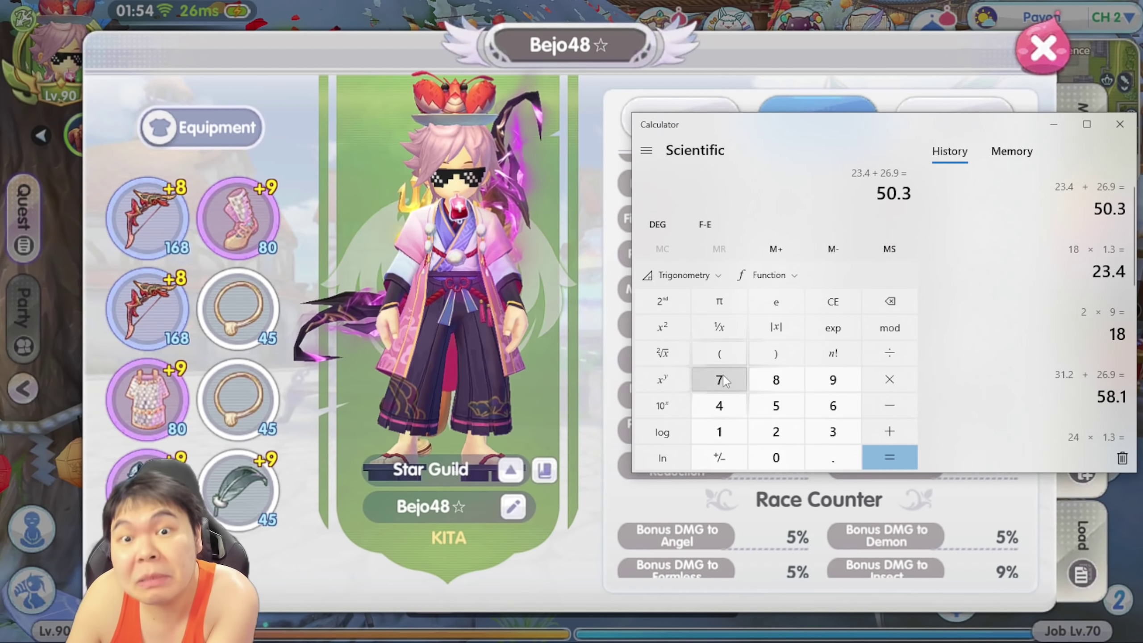
left_click(833, 380)
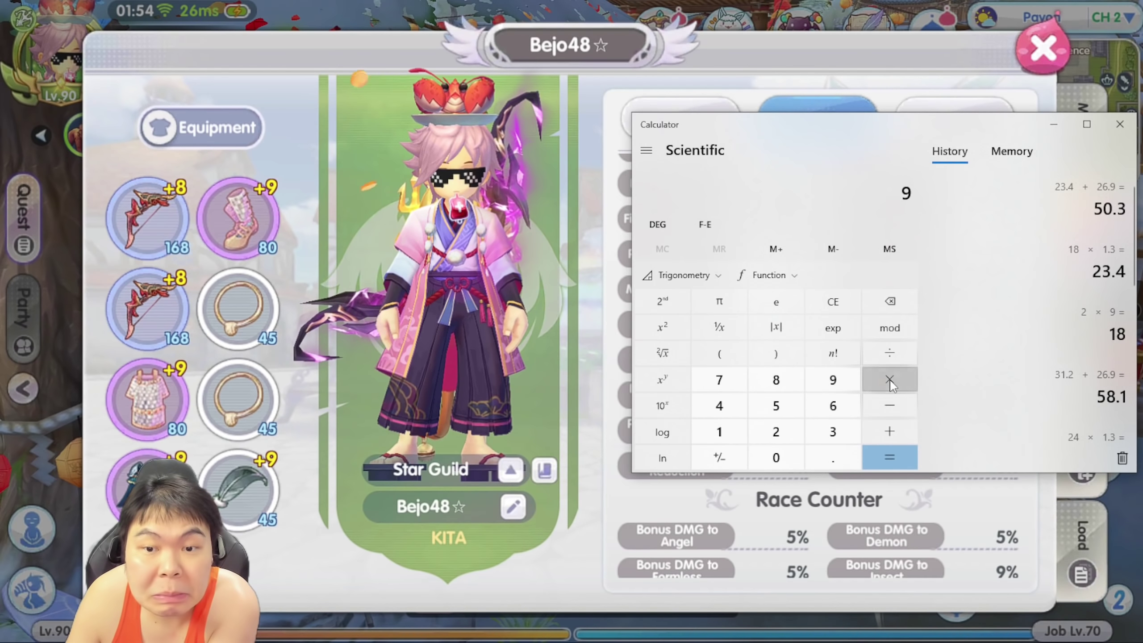
left_click(890, 380)
left_click(779, 434)
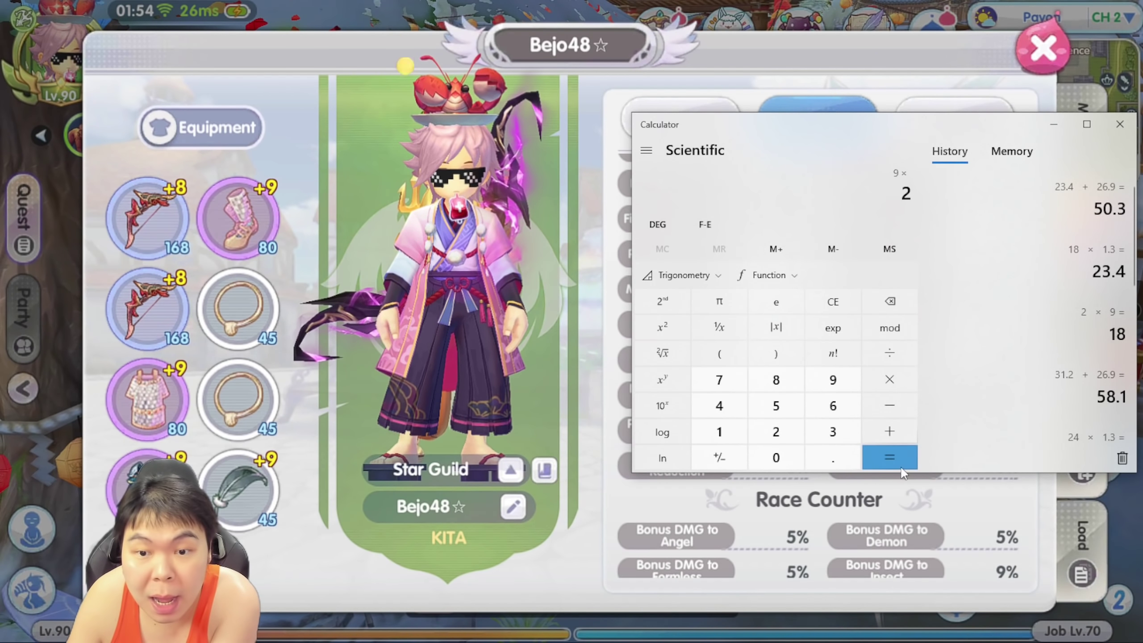
left_click(891, 458)
left_click(889, 381)
left_click(721, 430)
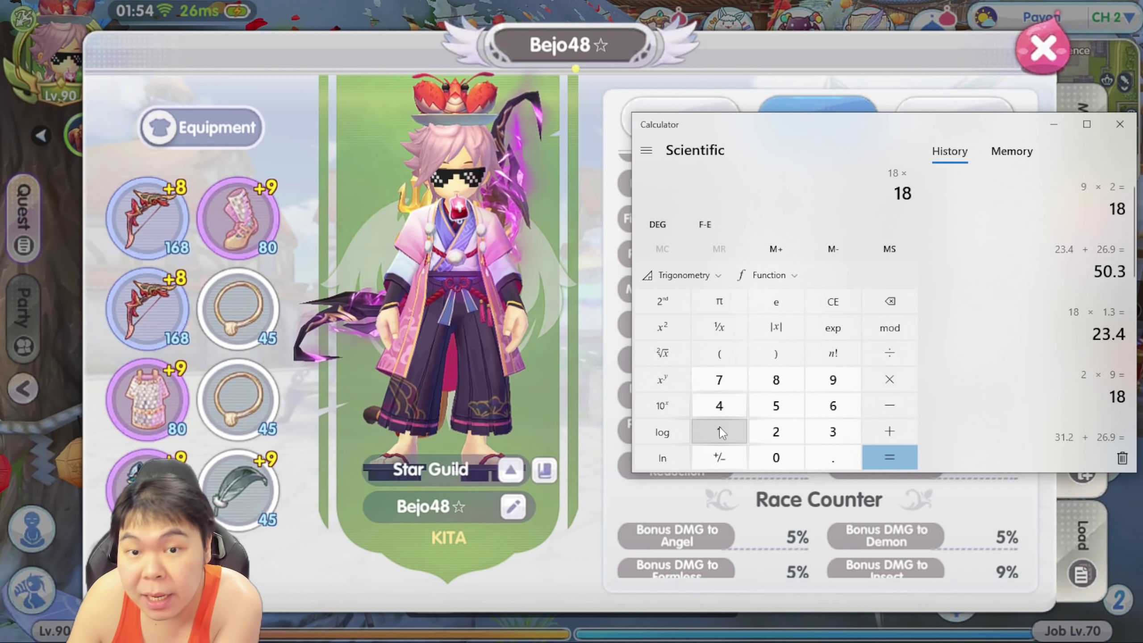
left_click(833, 457)
left_click(833, 432)
left_click(889, 458)
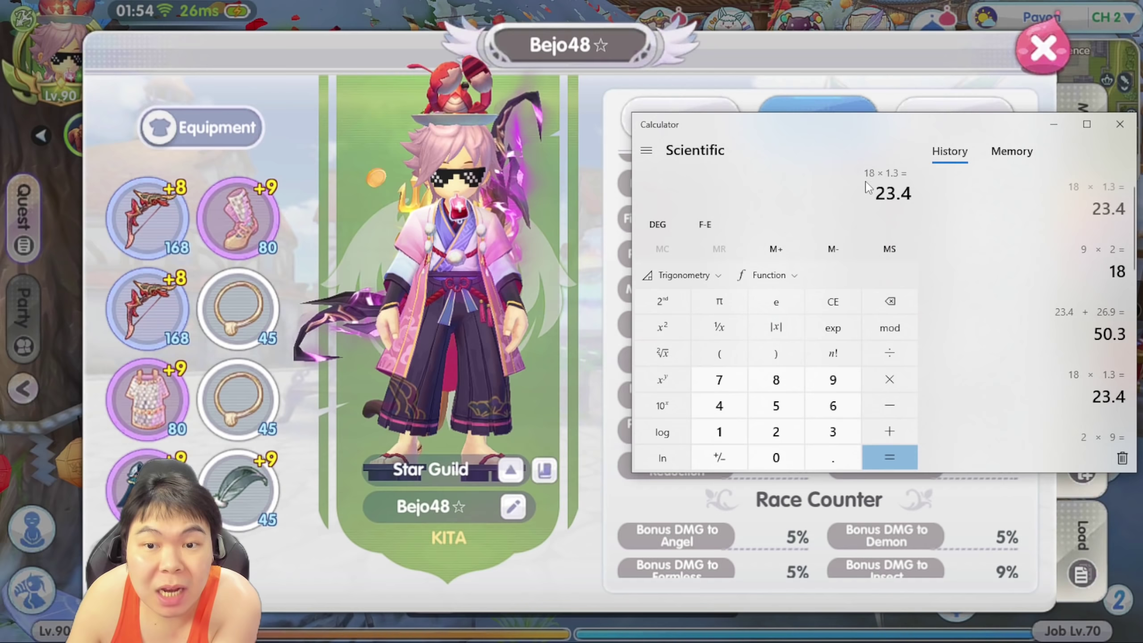
Add build 3's PVP Final P.DMG Bonus of 50.3 to the calculated refinement bonus, checking the spreadsheet for the value.
left_click(889, 431)
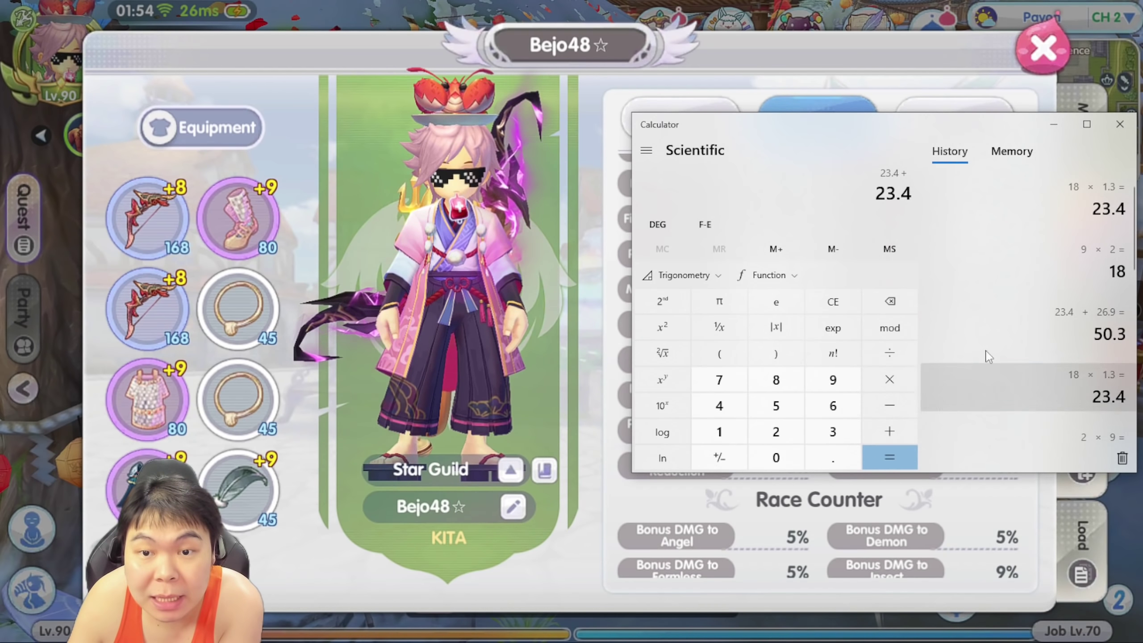
key("alt+Tab")
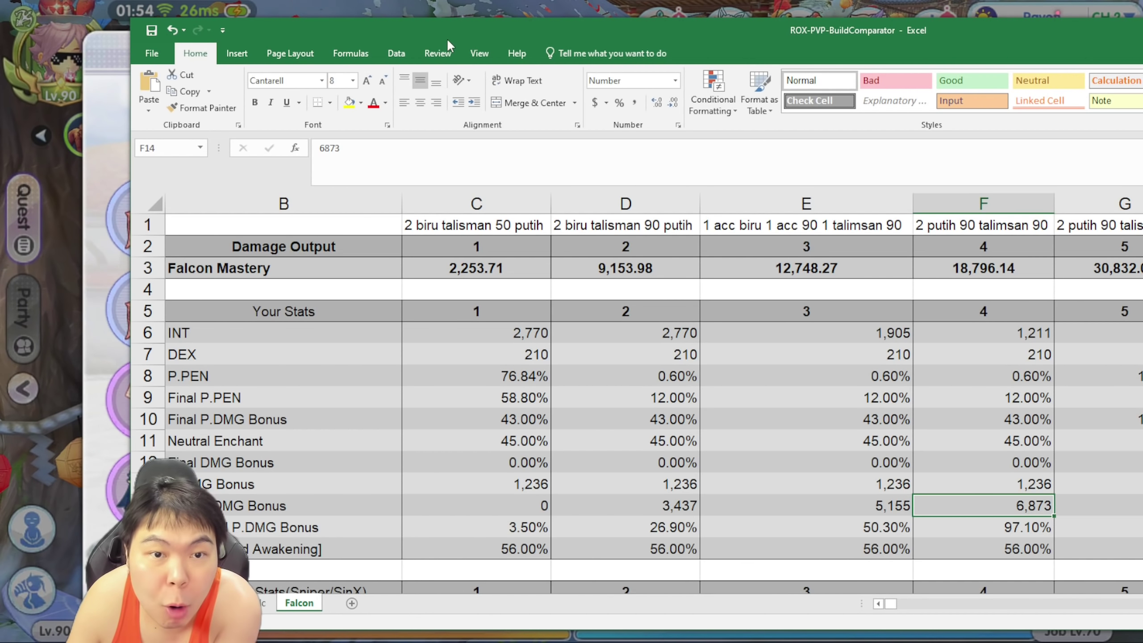
key("alt+Tab")
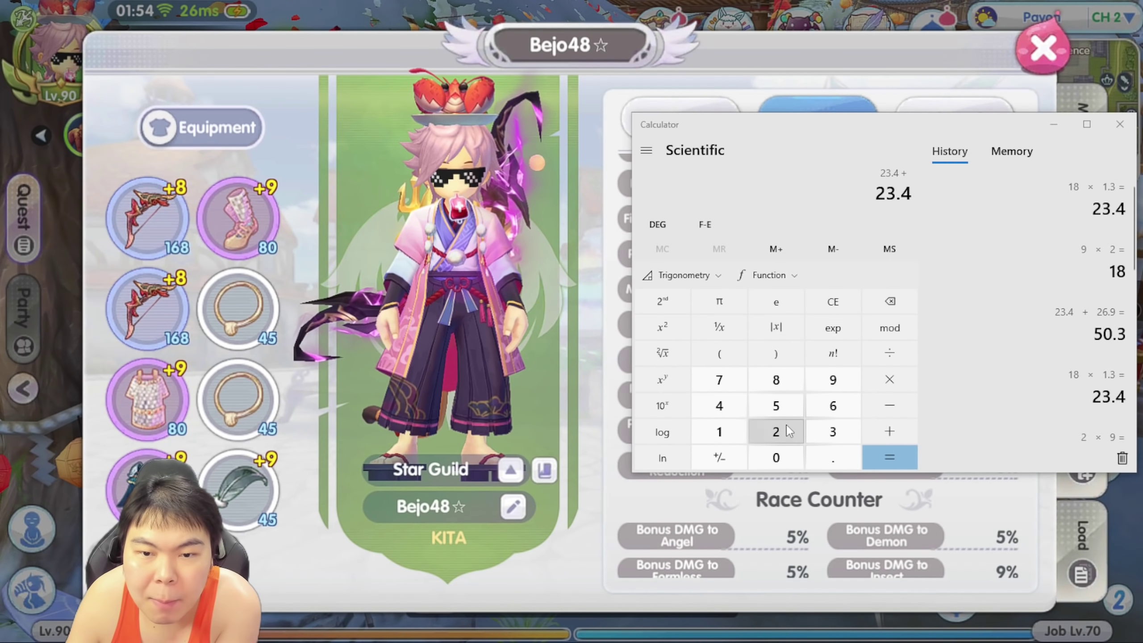
left_click(776, 406)
left_click(776, 457)
left_click(822, 457)
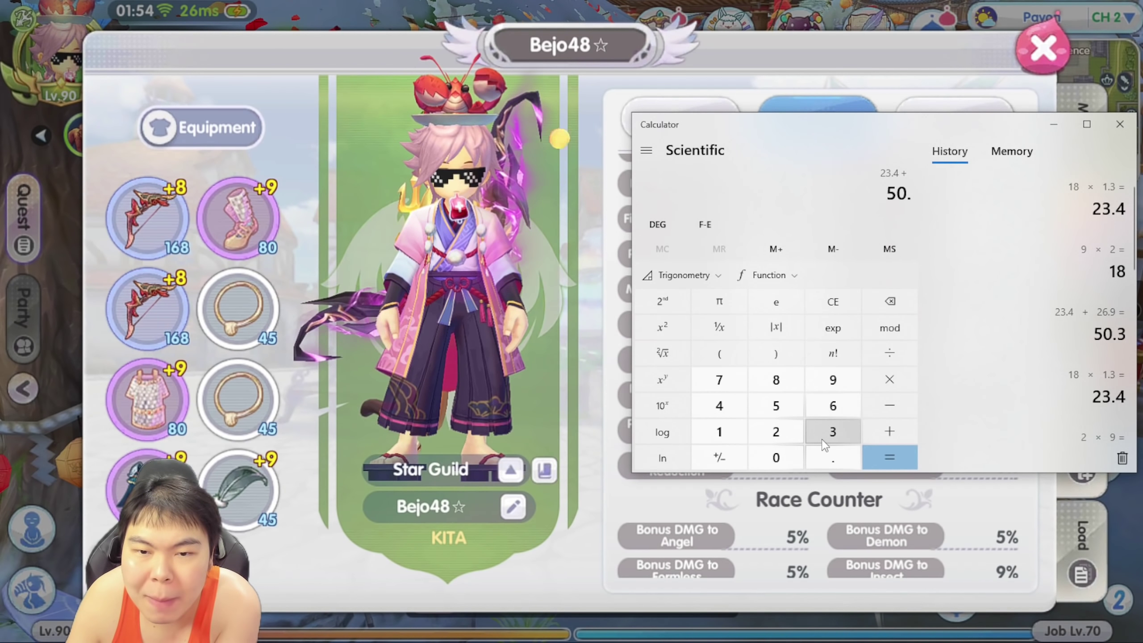
left_click(822, 439)
left_click(877, 464)
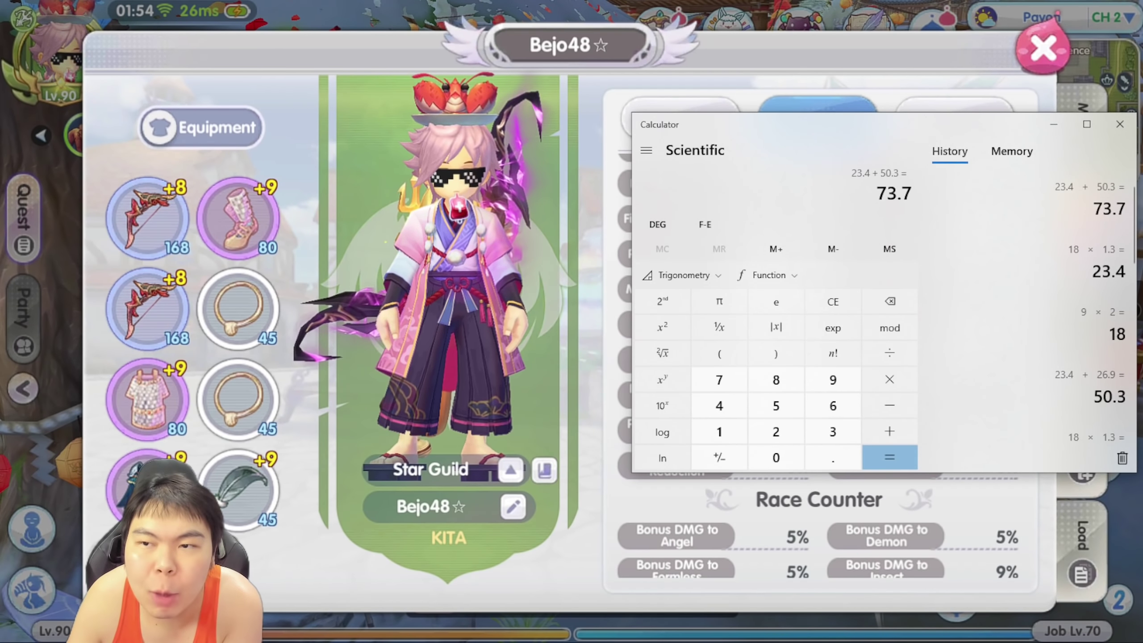
Switch to the Excel comparator and set build 4's PVP Final P.DMG Bonus to 73.7%.
key("alt+Tab")
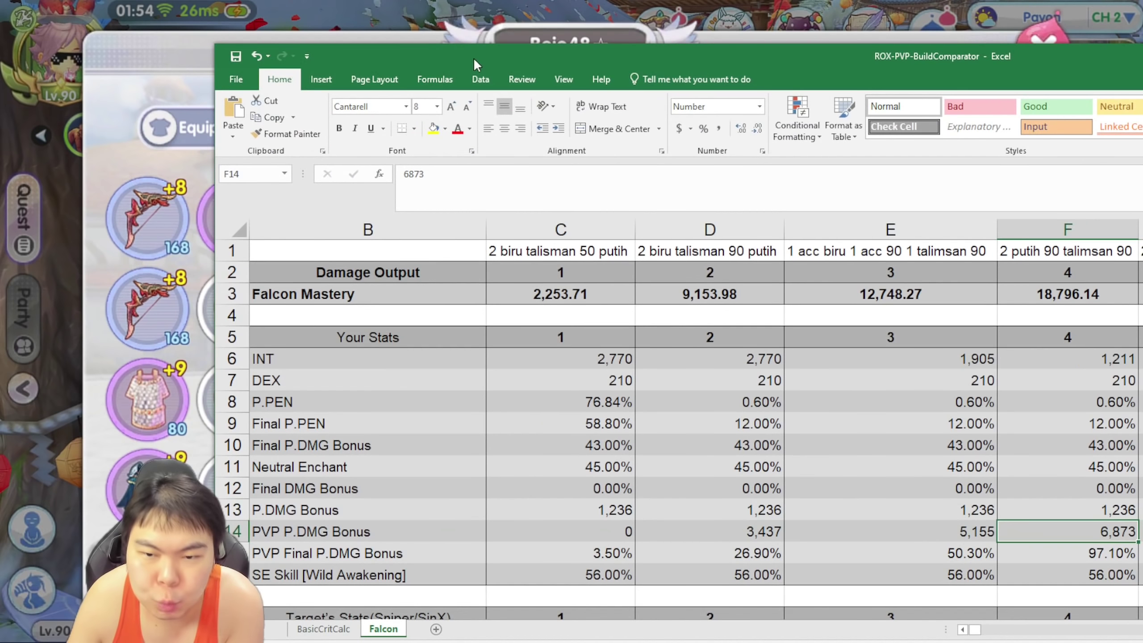
left_click(1097, 553)
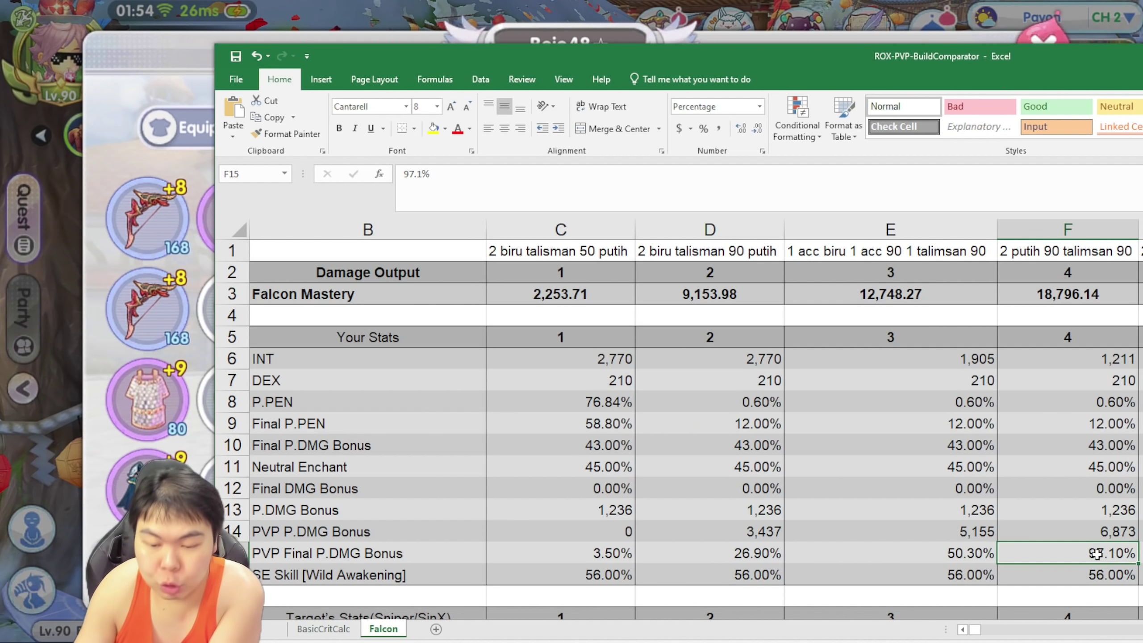
type("73.7")
key("Return")
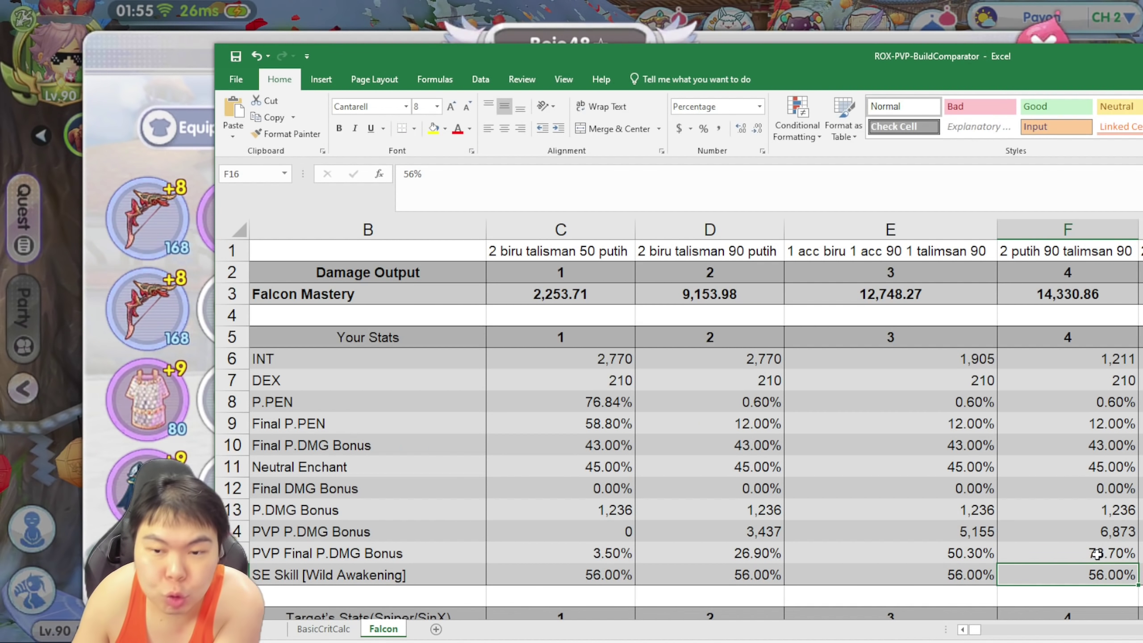
Examine build 4's damage calculation process and the formulas behind its Falcon Mastery output, PVE, PVP and final PVP damage rows, comparing them with build 1.
scroll(905, 427, "down", 3)
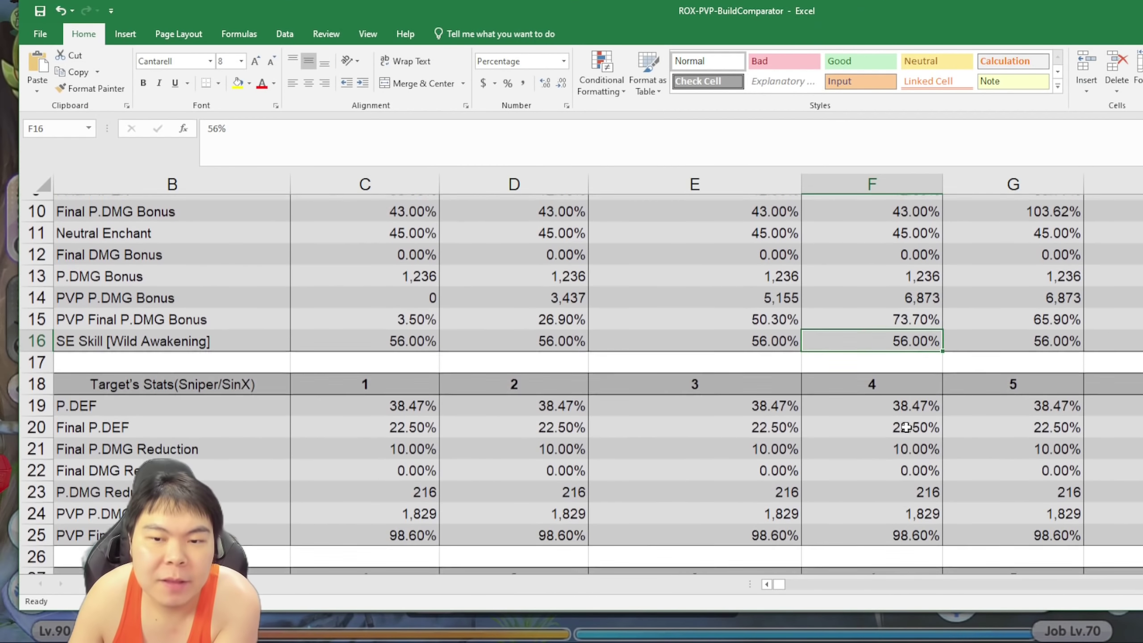
scroll(906, 427, "down", 4)
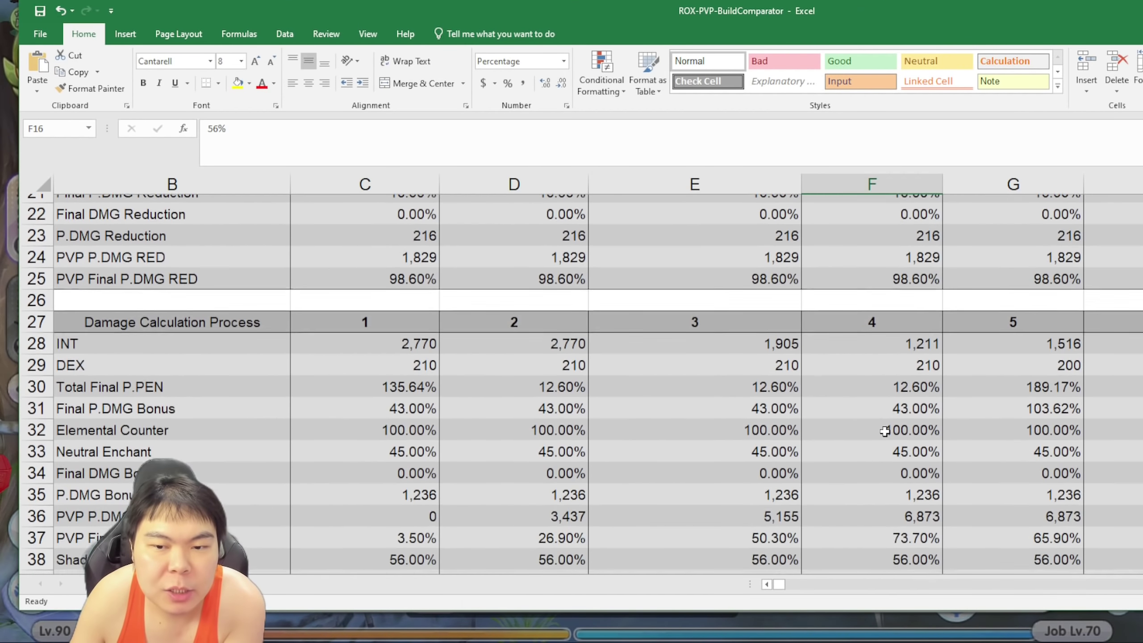
scroll(885, 432, "down", 4)
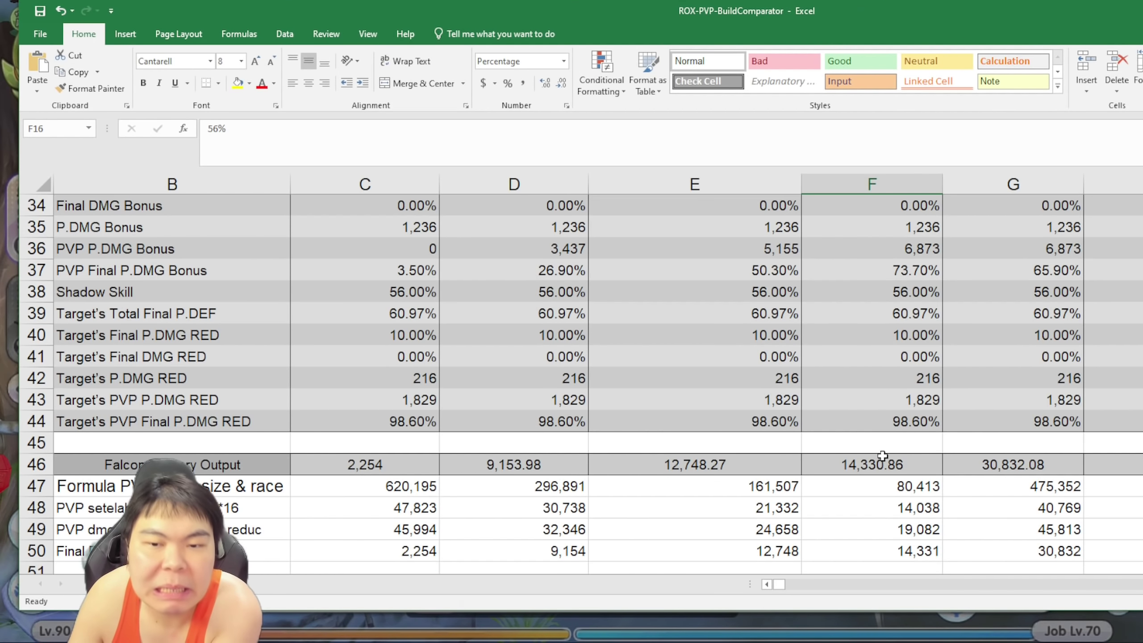
left_click(874, 468)
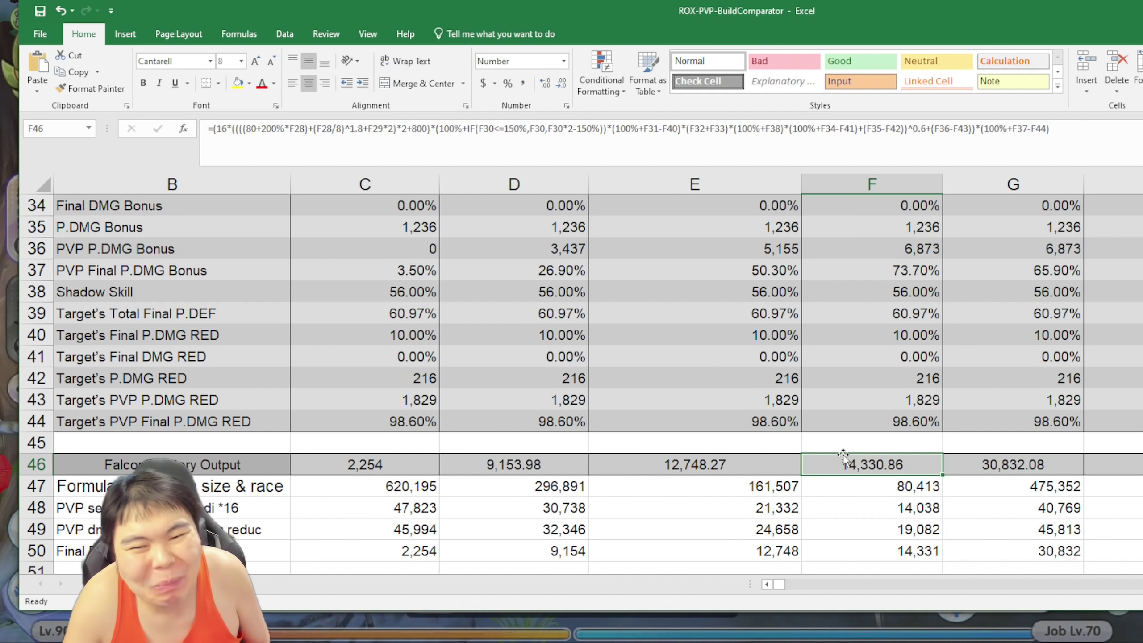
scroll(842, 437, "down", 1)
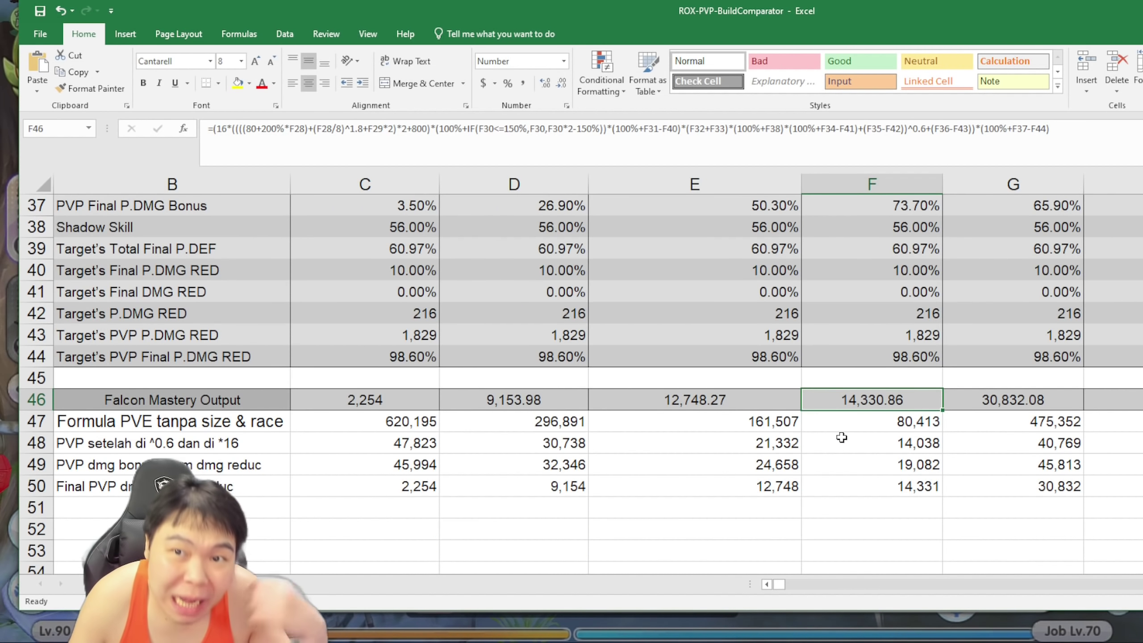
left_click(871, 426)
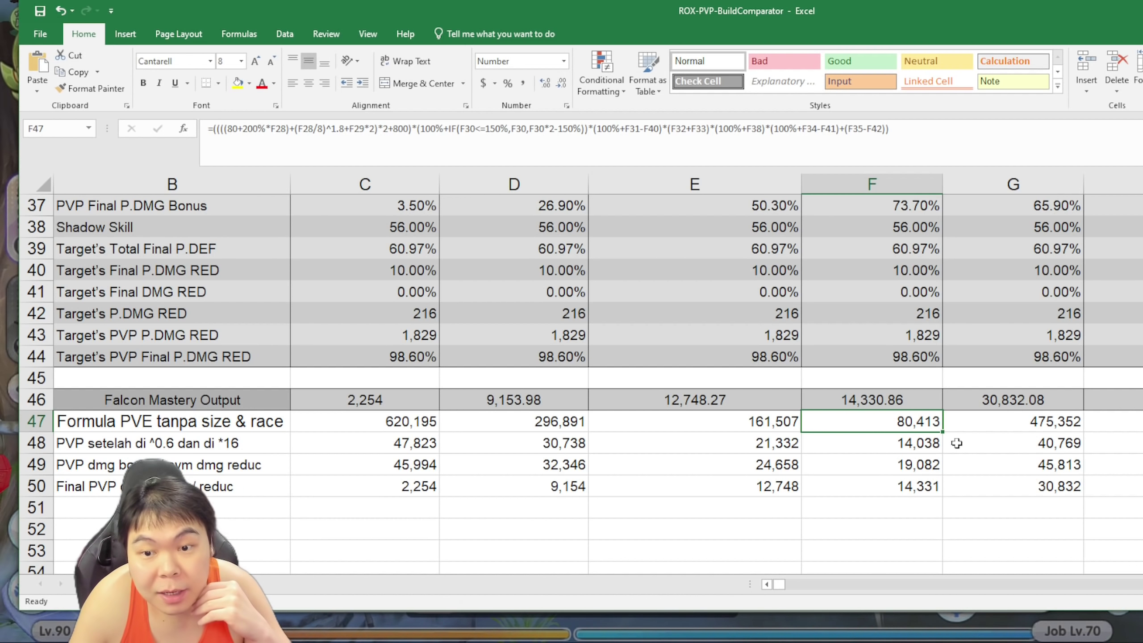
left_click(916, 448)
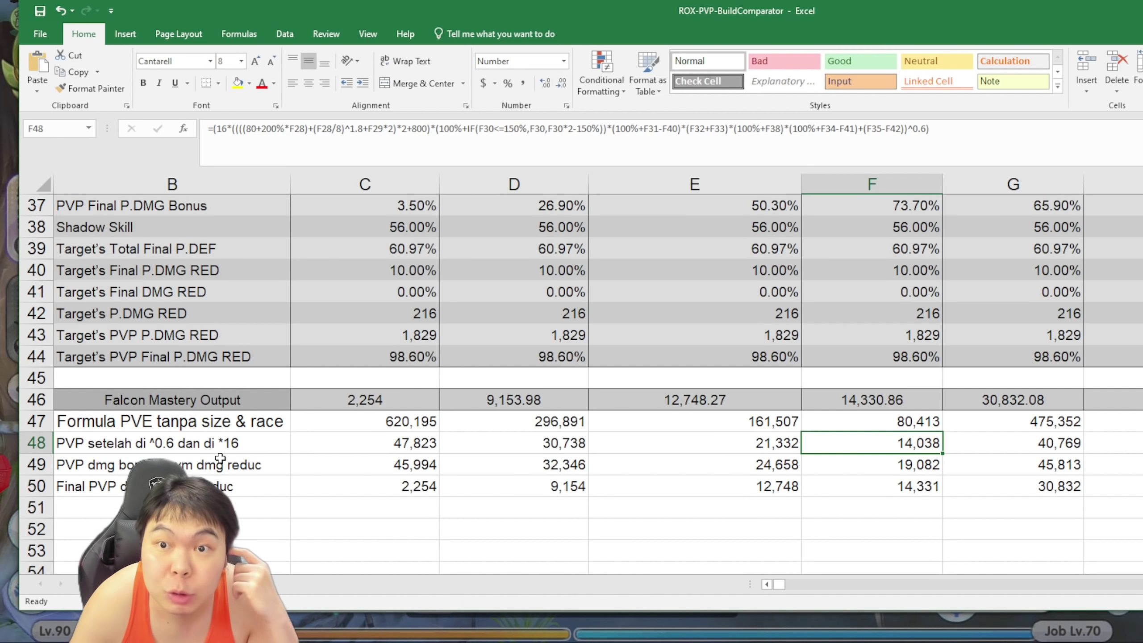
left_click(894, 470)
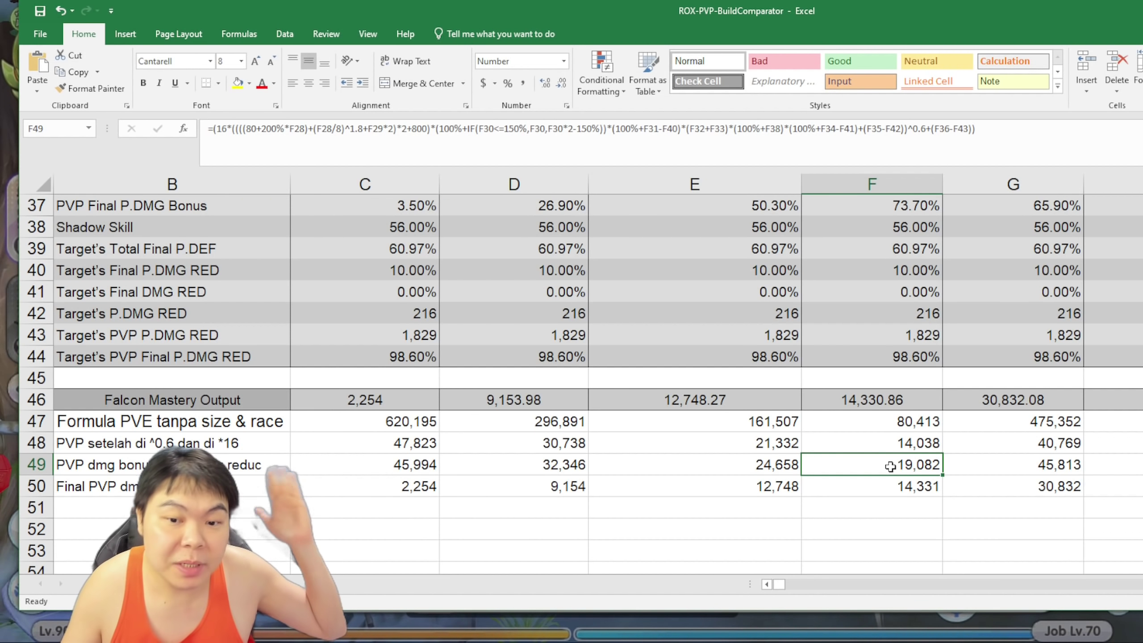
left_click(904, 483)
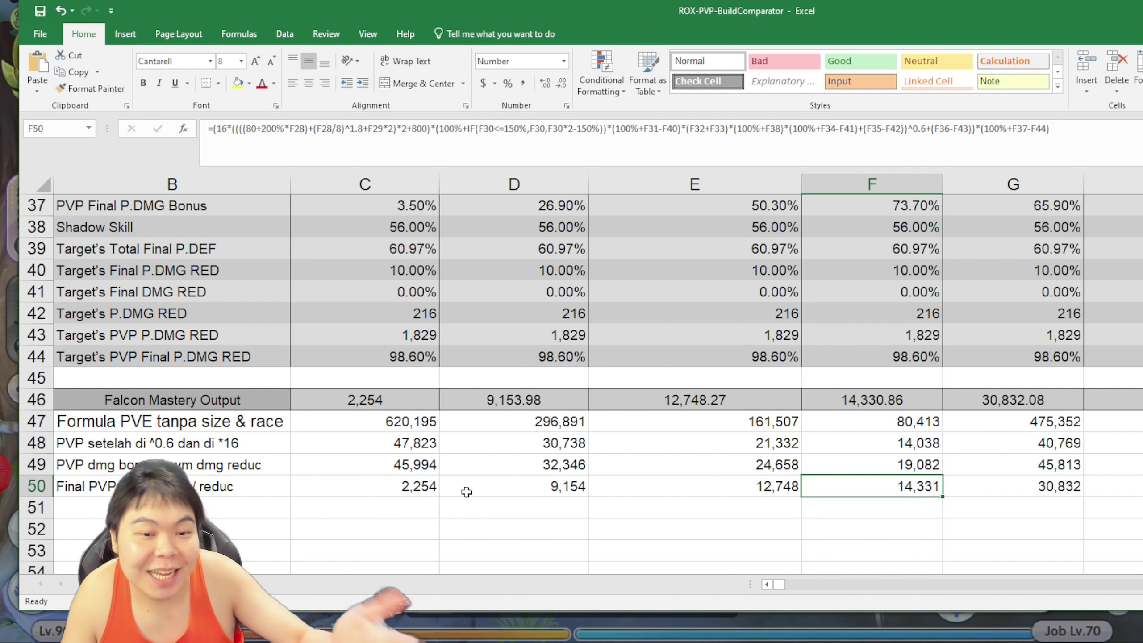
left_click(374, 468)
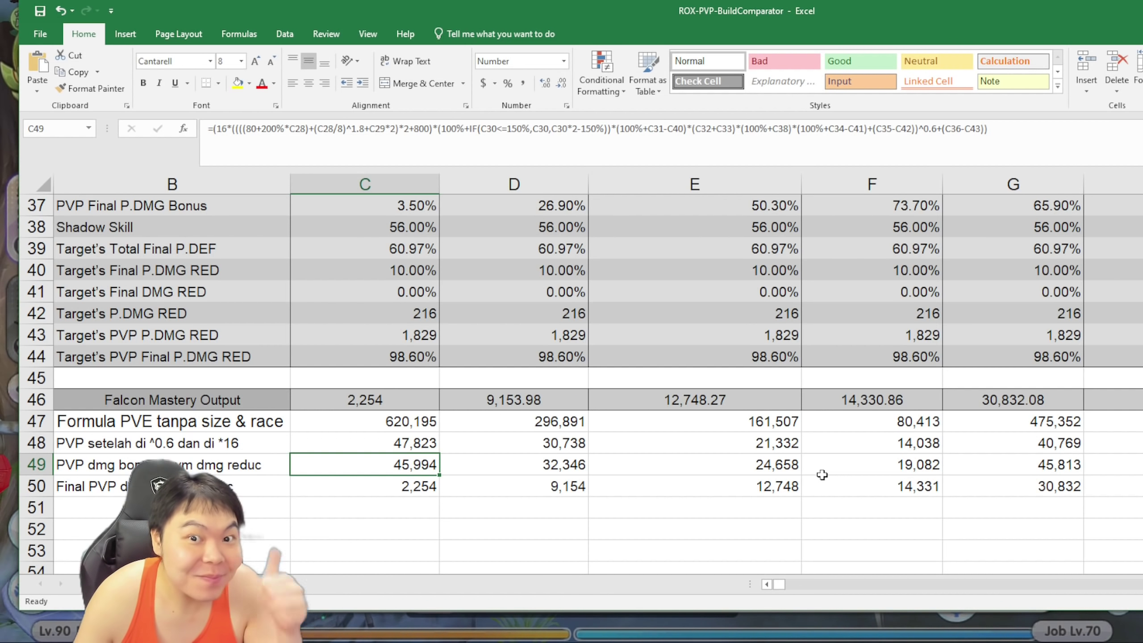
left_click(886, 405)
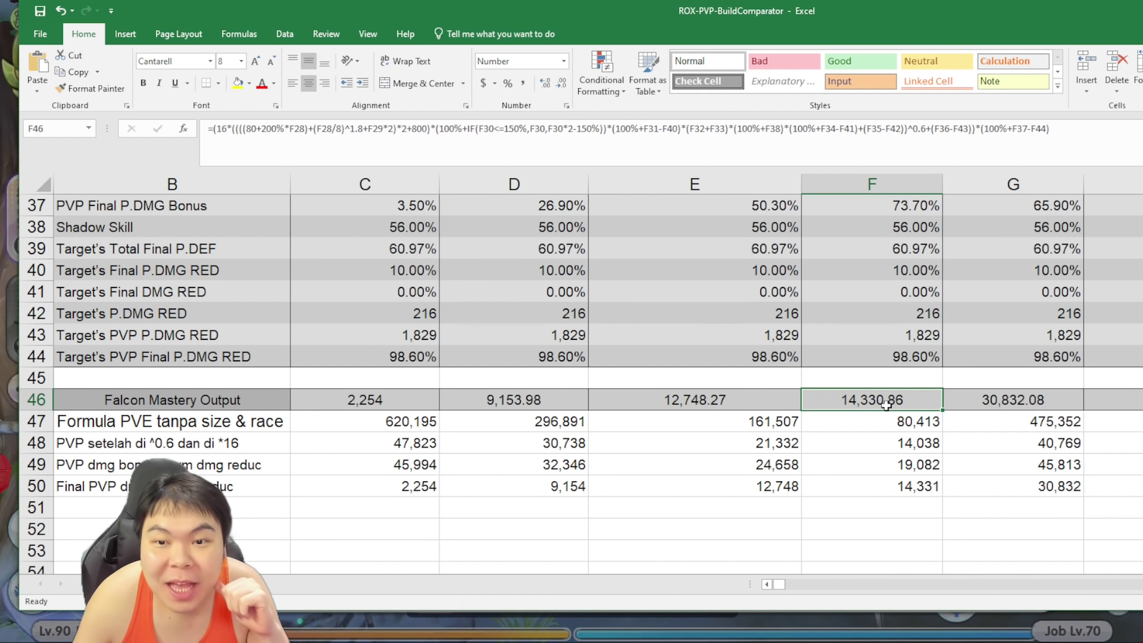
Check build 5's label in the spreadsheet, and inspect the equipped Crow Feather Token's stats in the game.
scroll(885, 404, "up", 12)
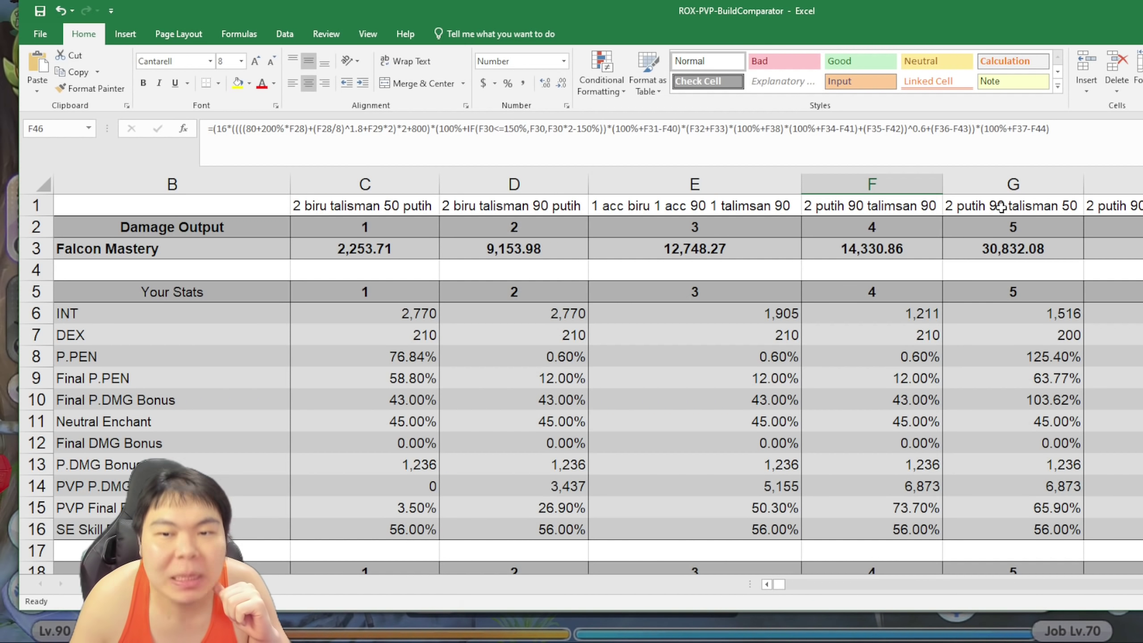
left_click(1001, 206)
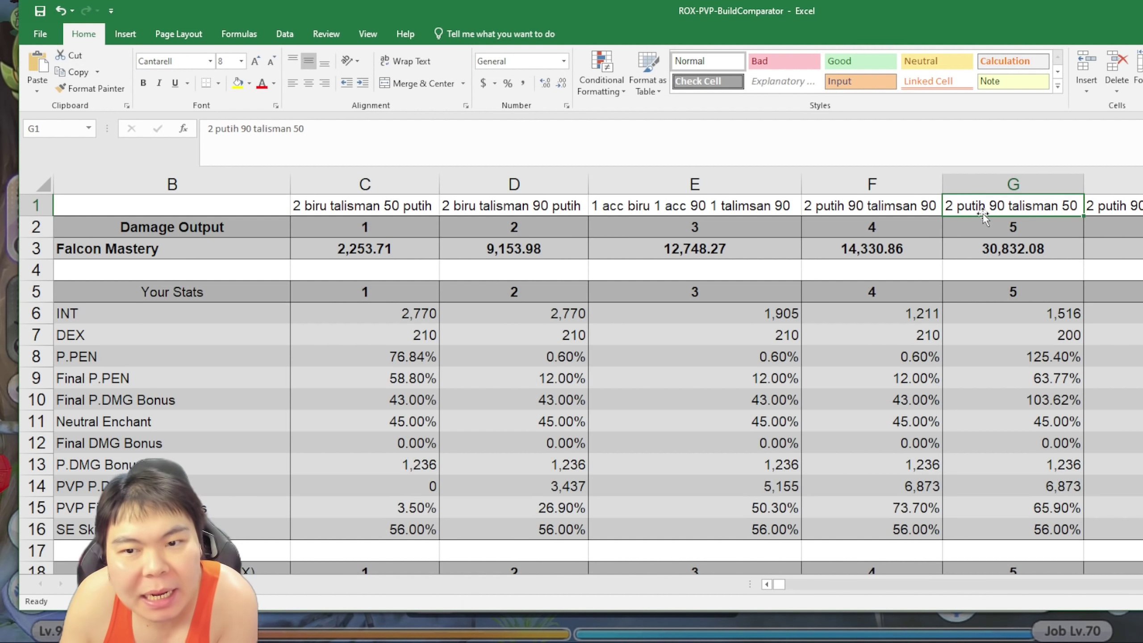
left_click_drag(359, 13, 1080, 26)
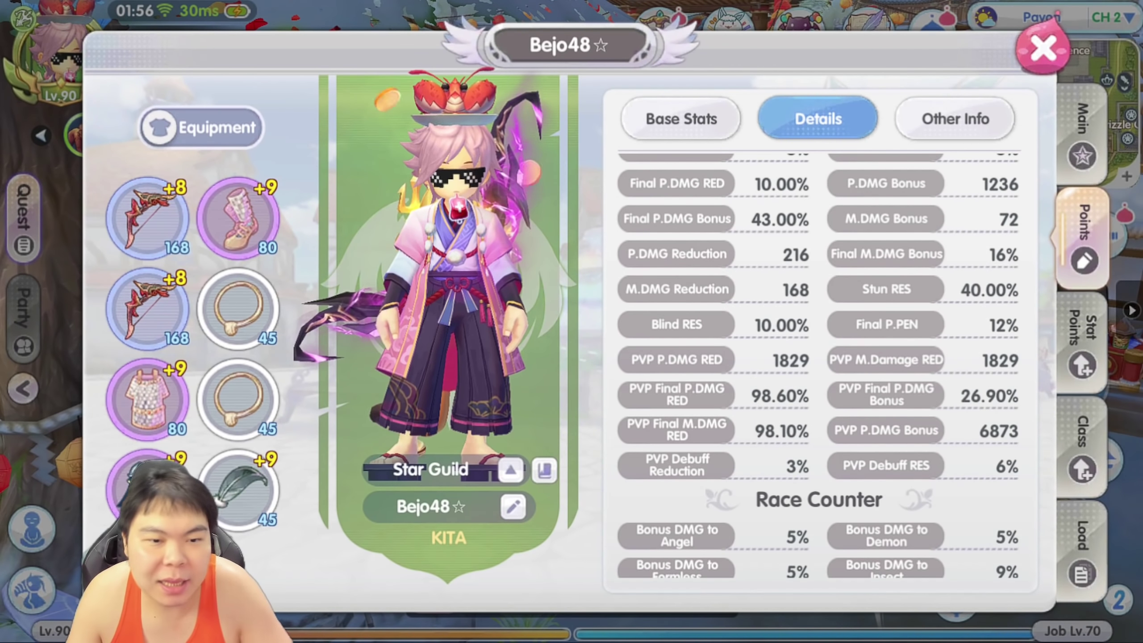
left_click(239, 504)
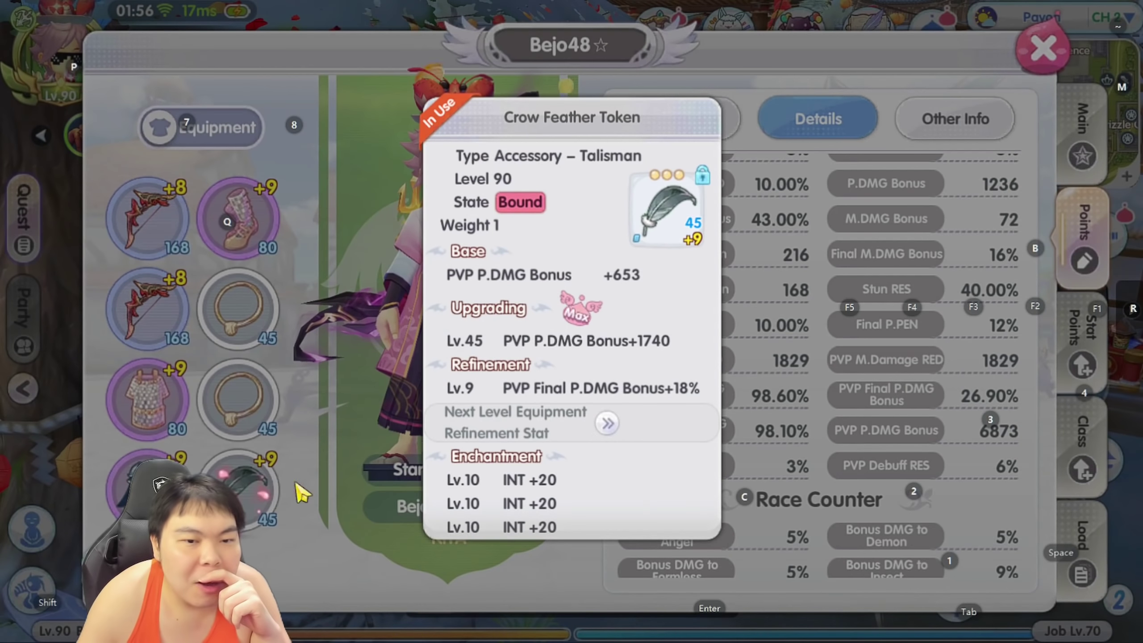
scroll(618, 350, "down", 4)
left_click(592, 342)
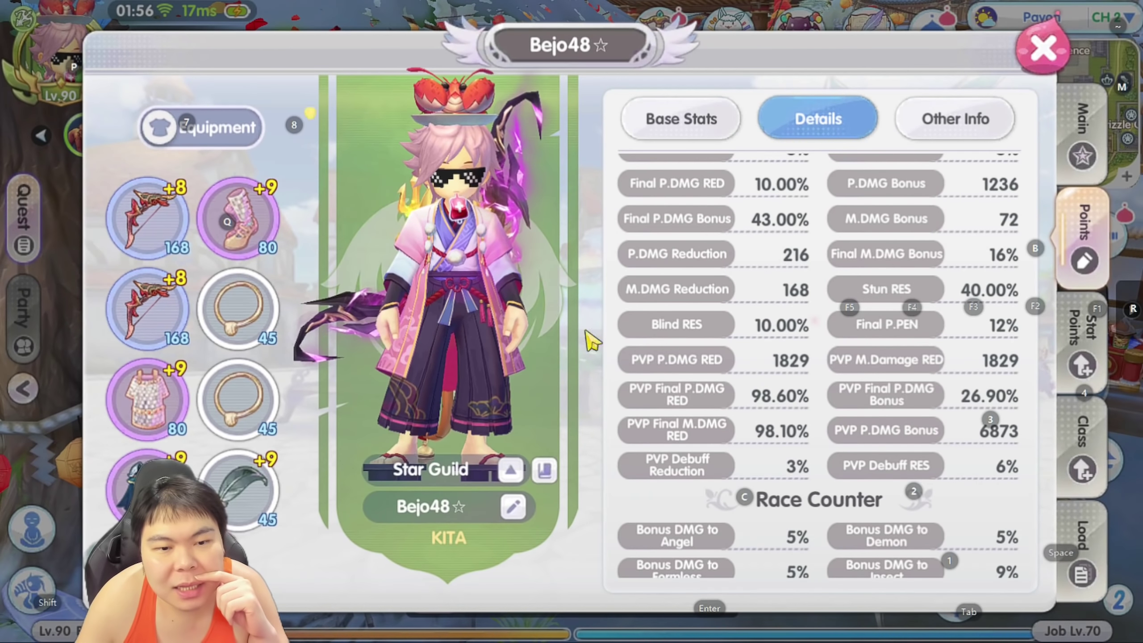
Check build 4's PVP Final P.DMG Bonus in the Excel comparator, and subtract 23.4 from 73.7 in the Calculator.
key("alt+Tab")
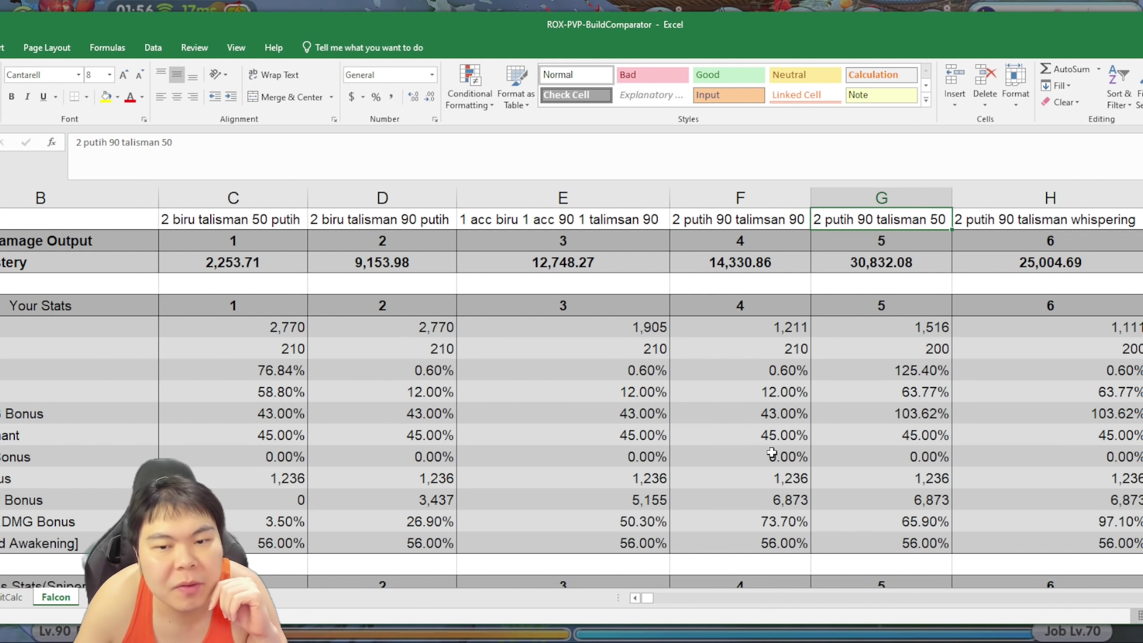
scroll(905, 469, "down", 1)
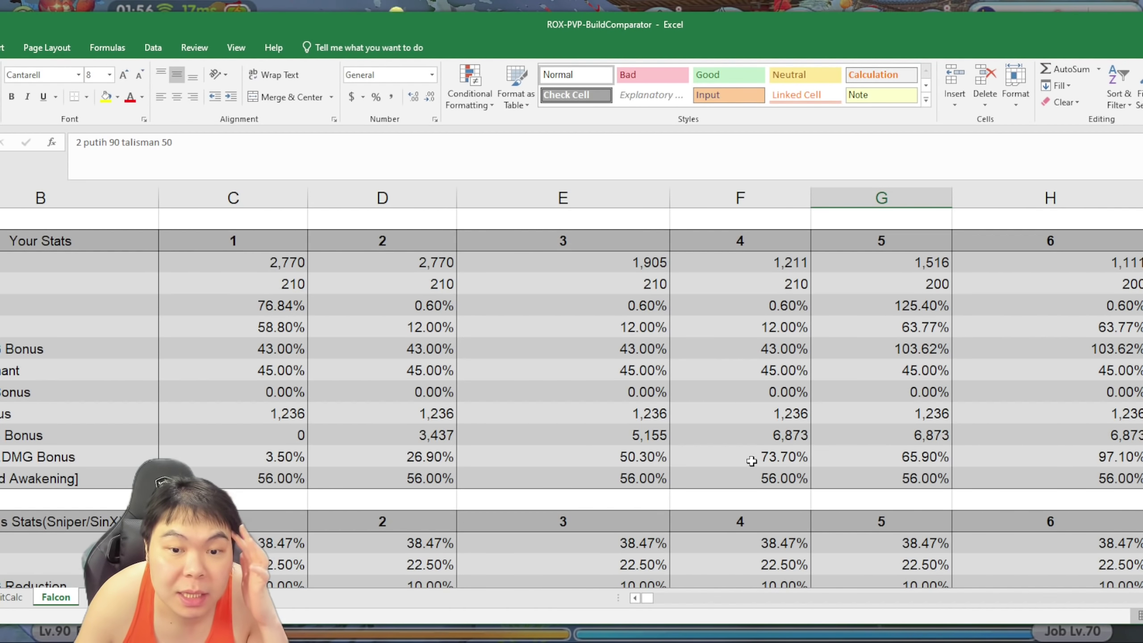
left_click(771, 459)
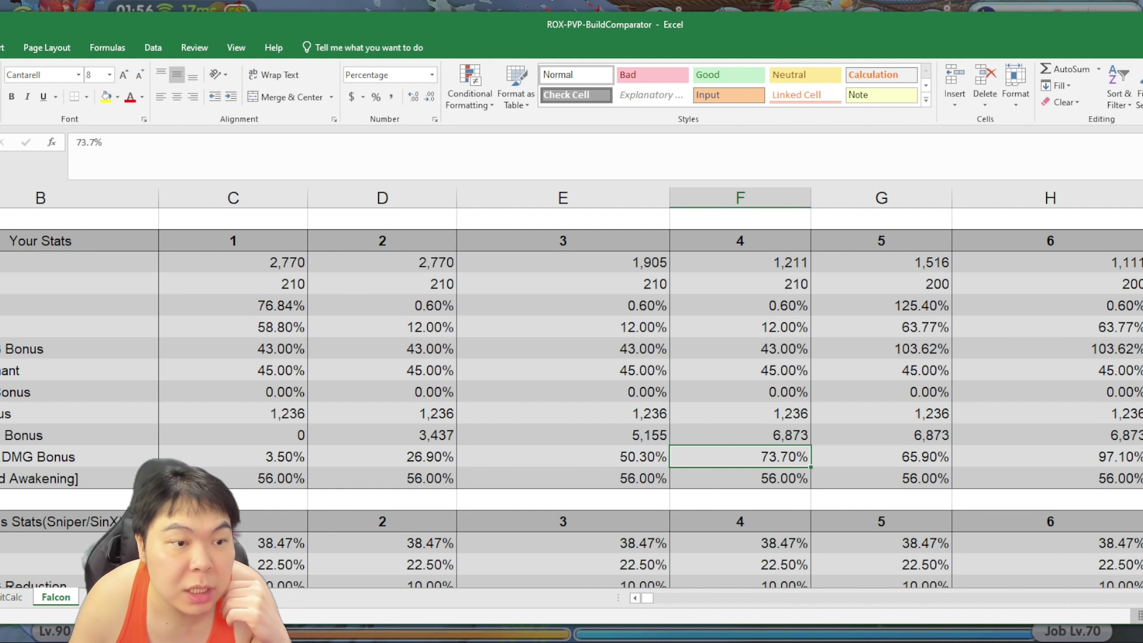
key("alt+Tab")
left_click(226, 384)
left_click(338, 436)
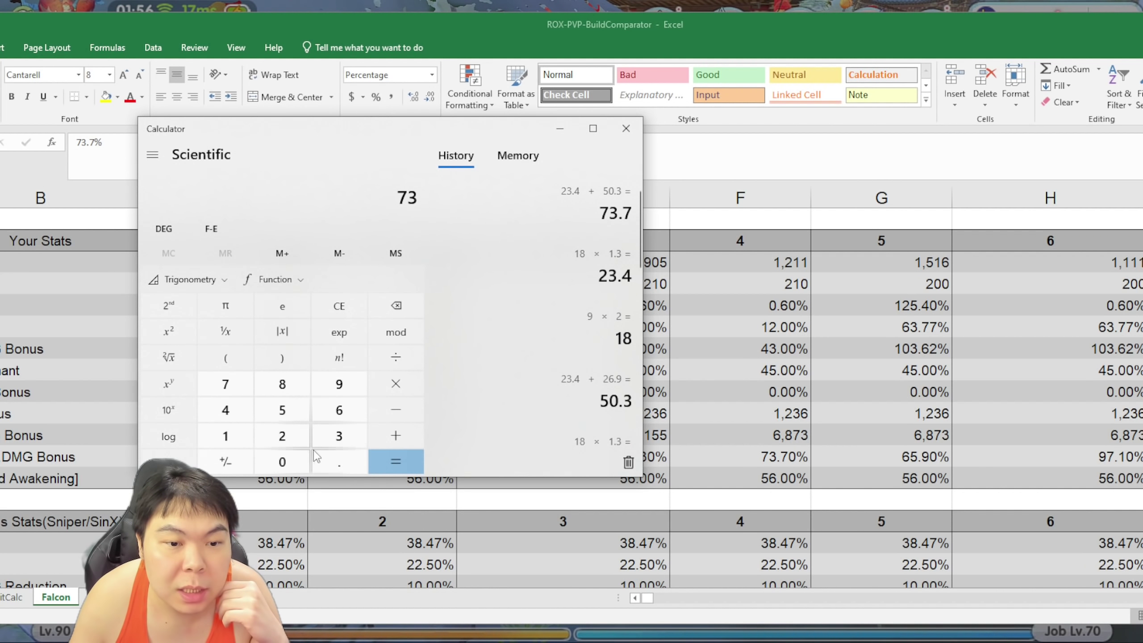
left_click(339, 462)
left_click(226, 384)
left_click(395, 410)
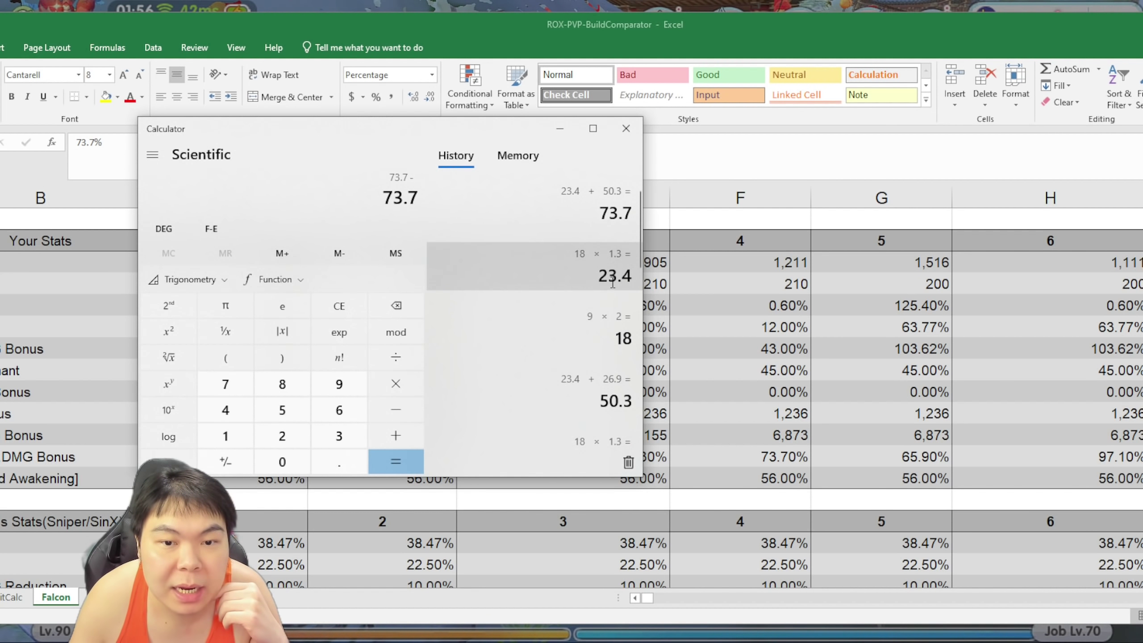
left_click(282, 436)
left_click(339, 436)
left_click(339, 462)
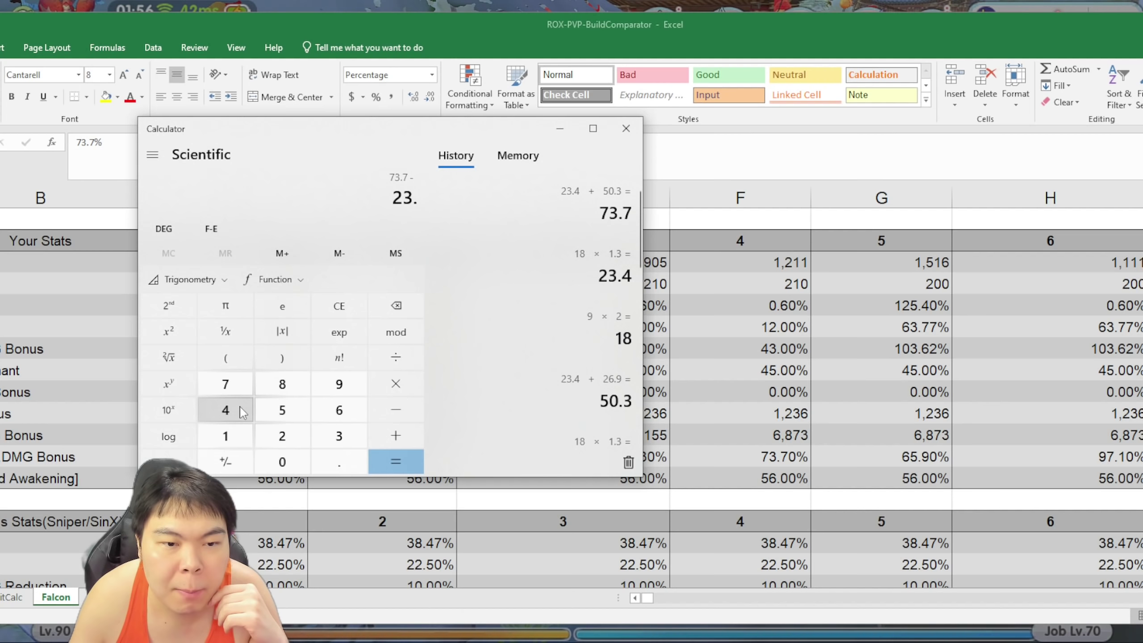
left_click(225, 410)
left_click(395, 462)
Switch to the Excel comparator and set build 5's PVP Final P.DMG Bonus to 50.3%.
key("alt+Tab")
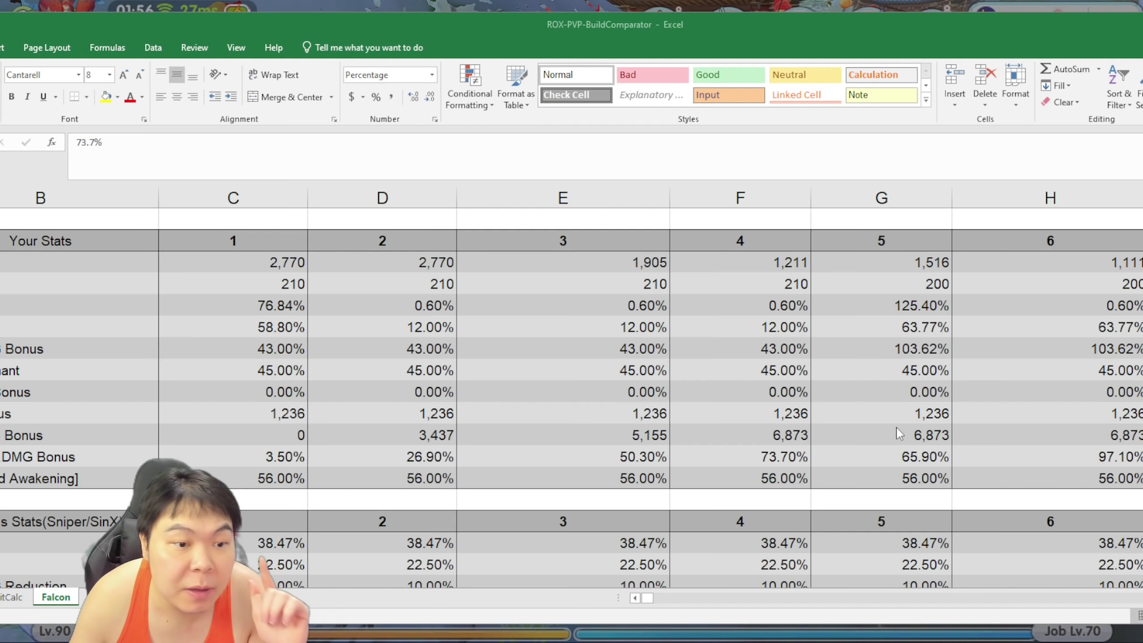
left_click(912, 456)
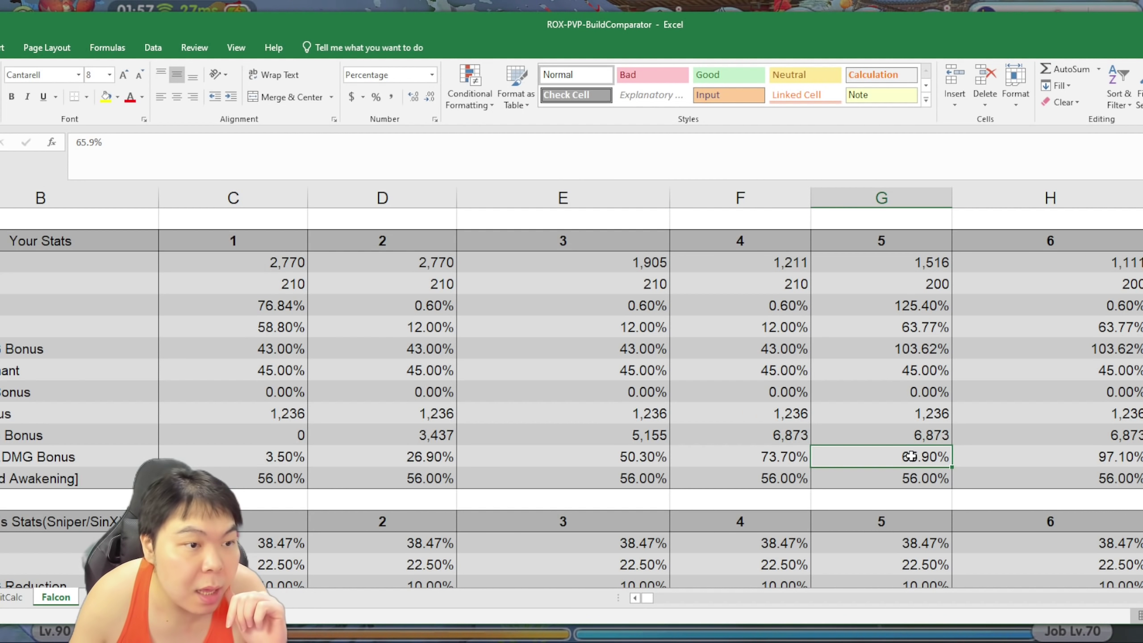
type("50.3")
key("Return")
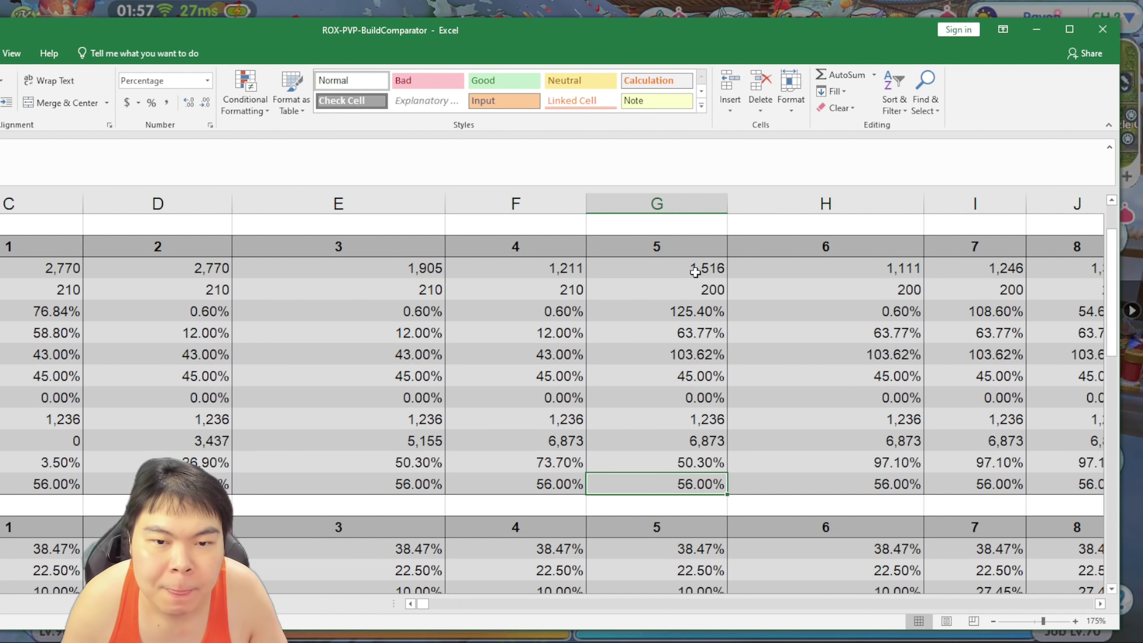
Set build 5's INT to 1,211 and its DEX to 210.
left_click(696, 272)
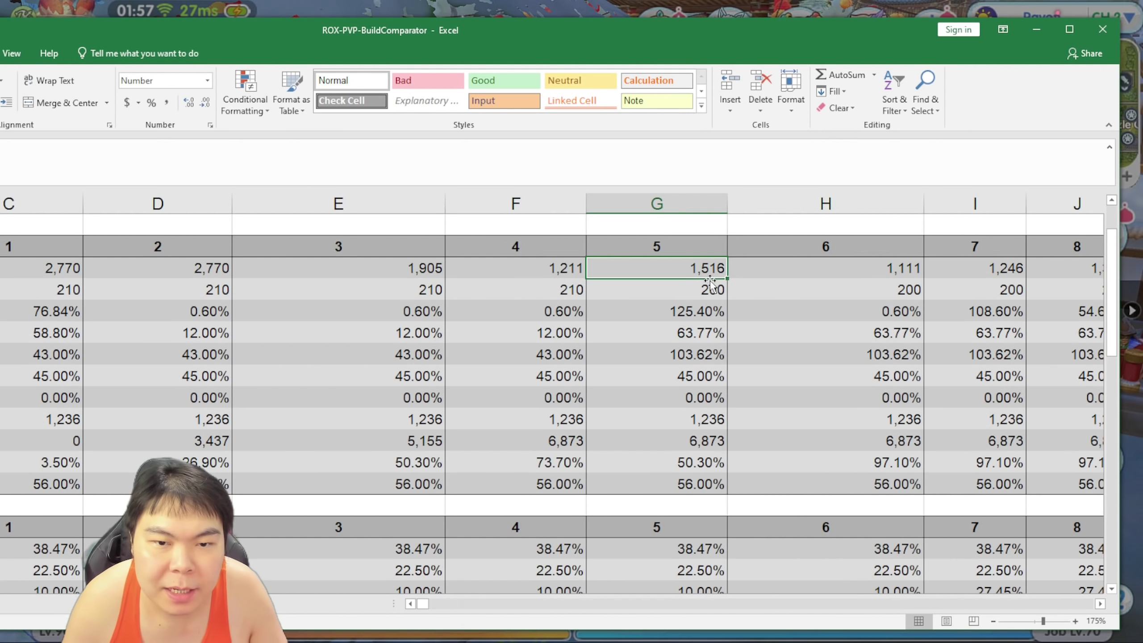
type("1,")
type("211")
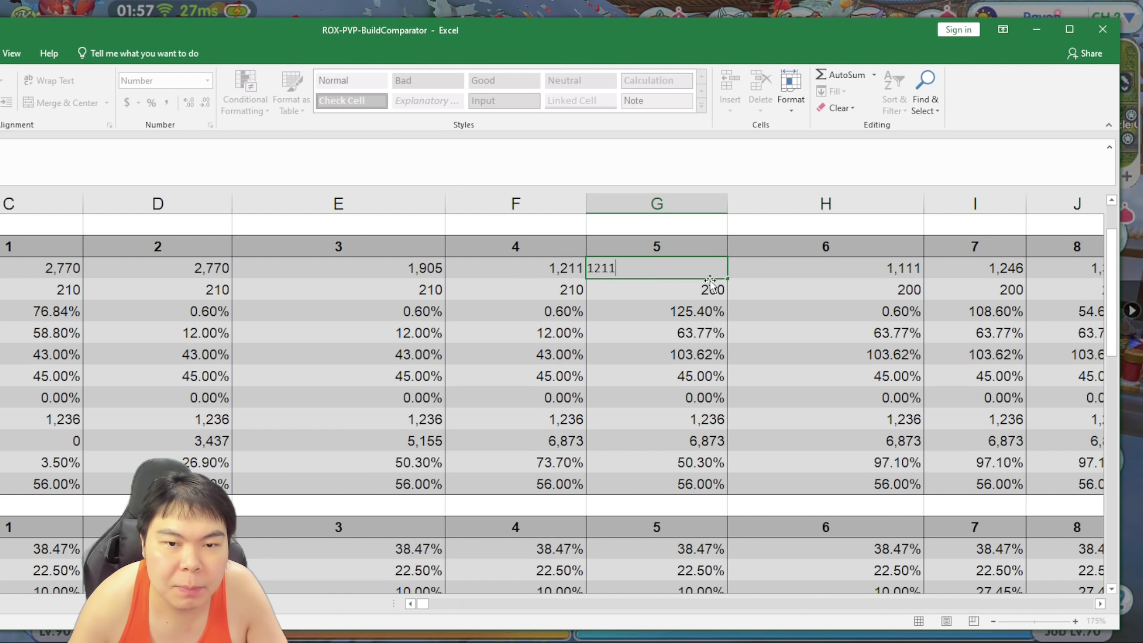
key("Return")
type("210")
key("Return")
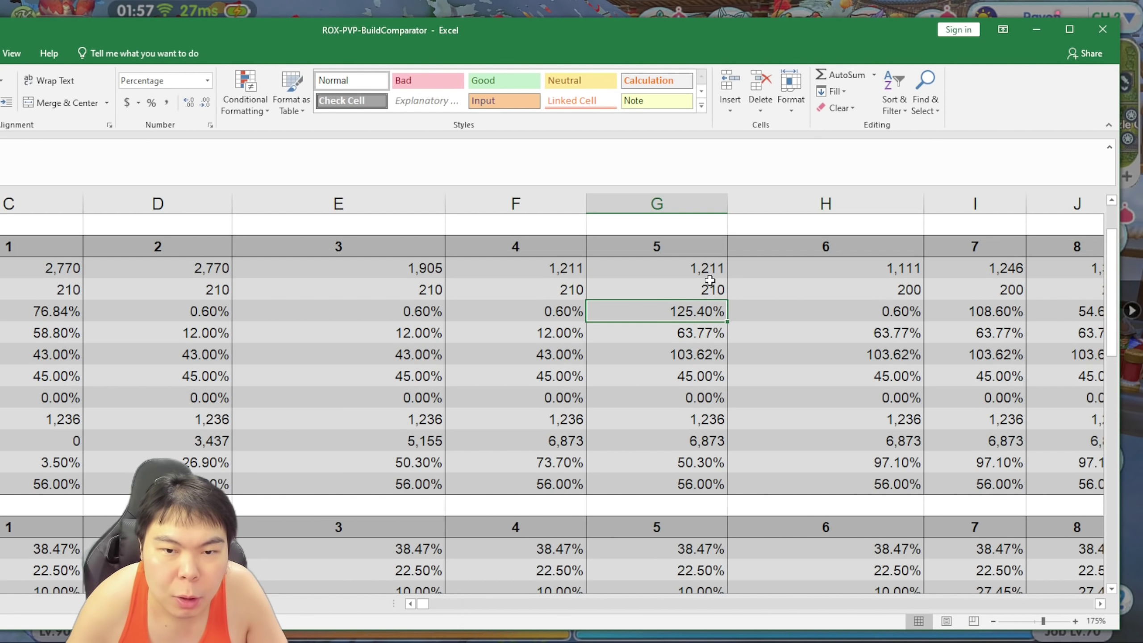
Set build 5's Final P.DMG Bonus to 43%.
left_click(680, 332)
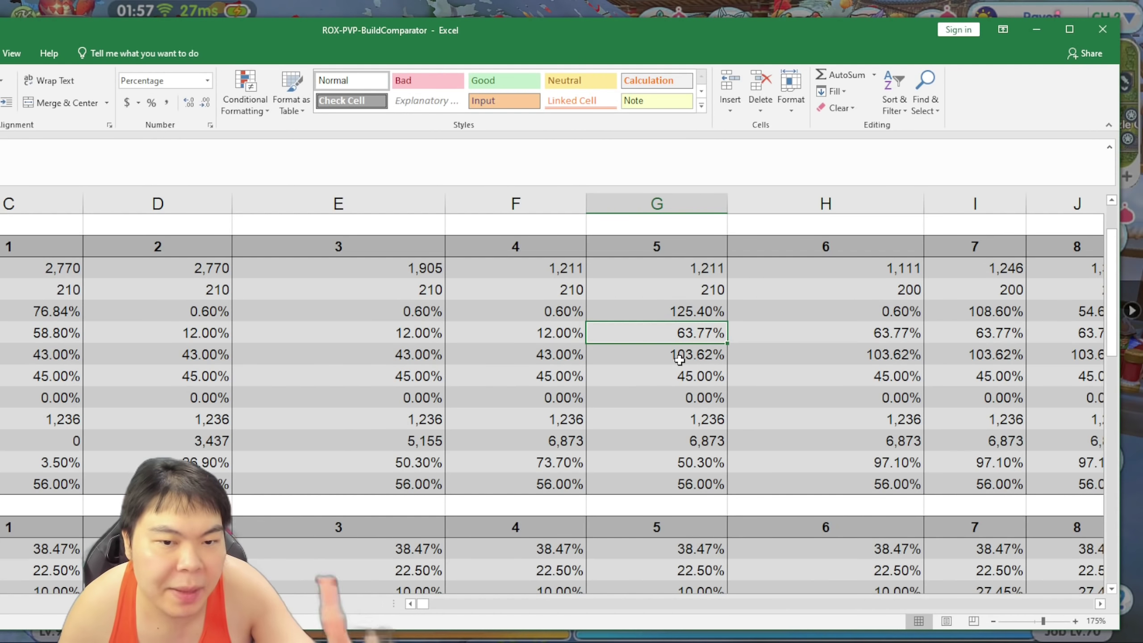
left_click(680, 361)
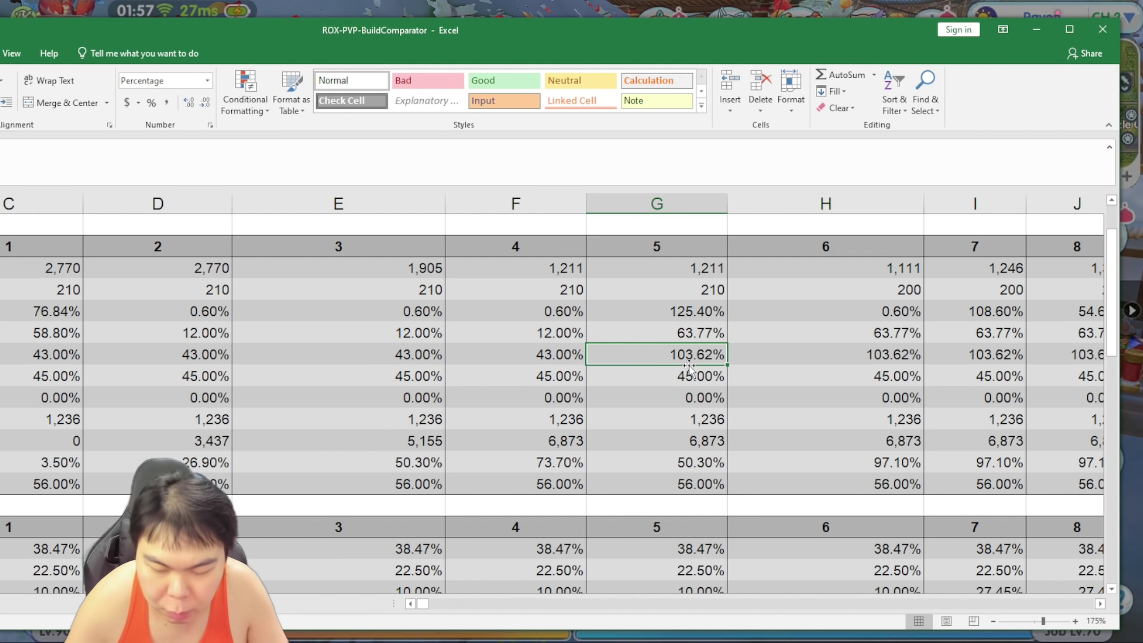
type("43")
key("Return")
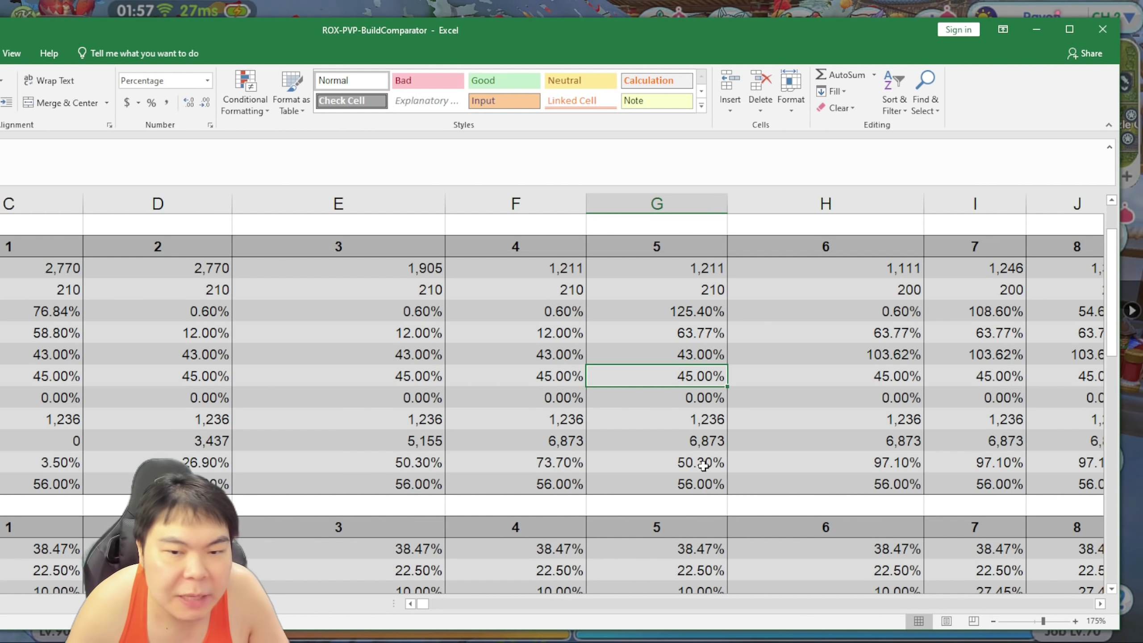
left_click(696, 440)
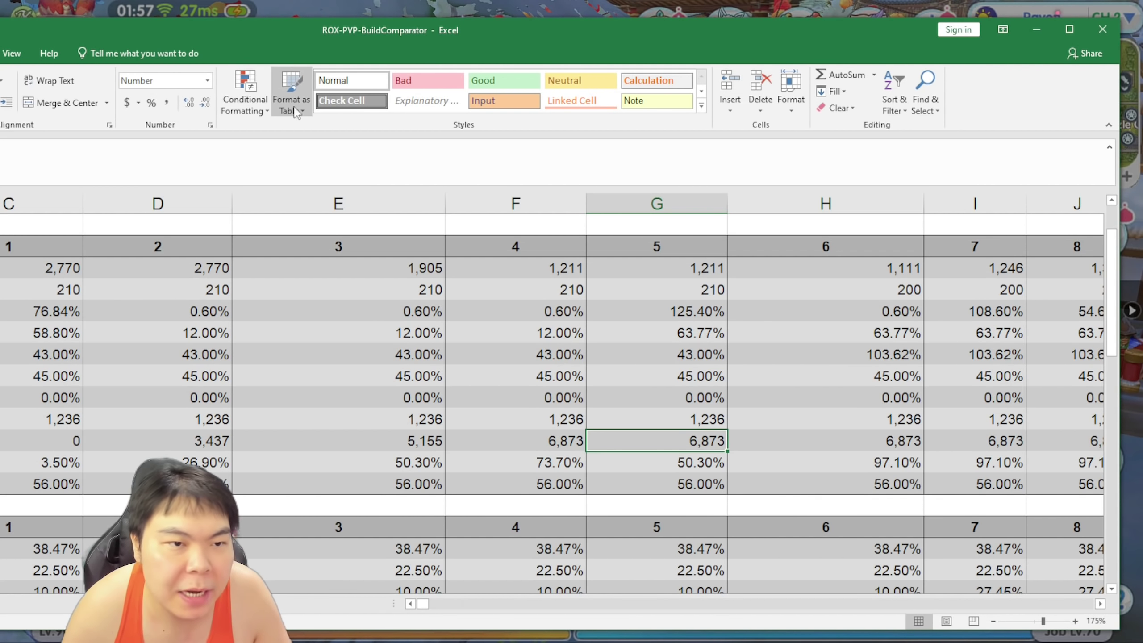
Switch to the game and equip the level 50 talisman Scarlet Directive III in place of the Crow Feather Token.
double_click(220, 24)
key("alt+Tab")
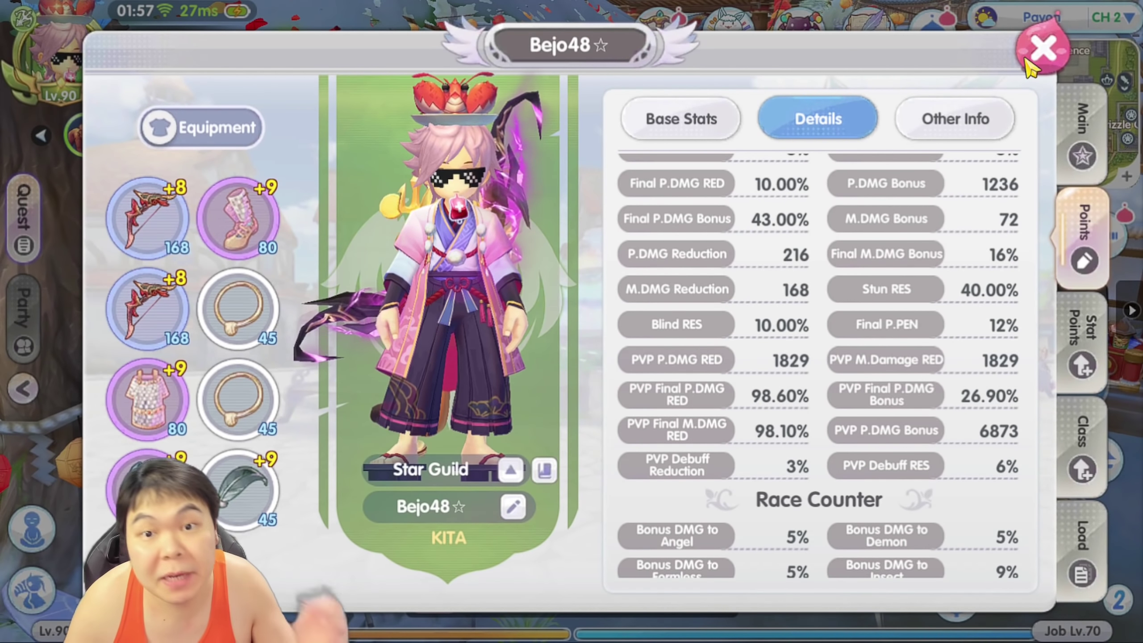
left_click(1043, 50)
key("b")
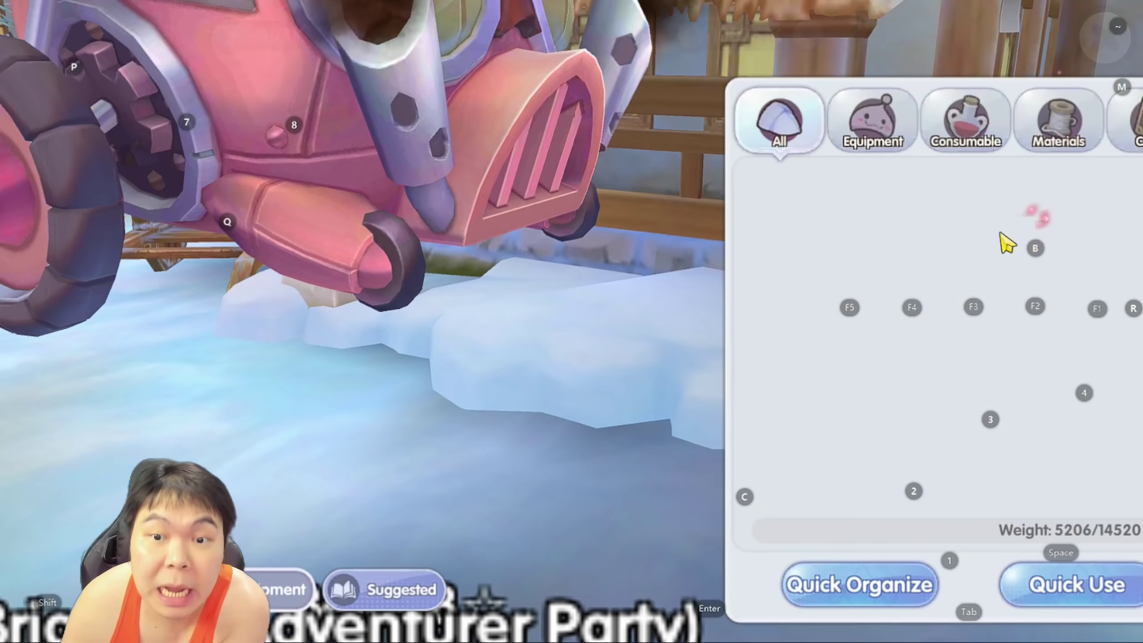
left_click(761, 130)
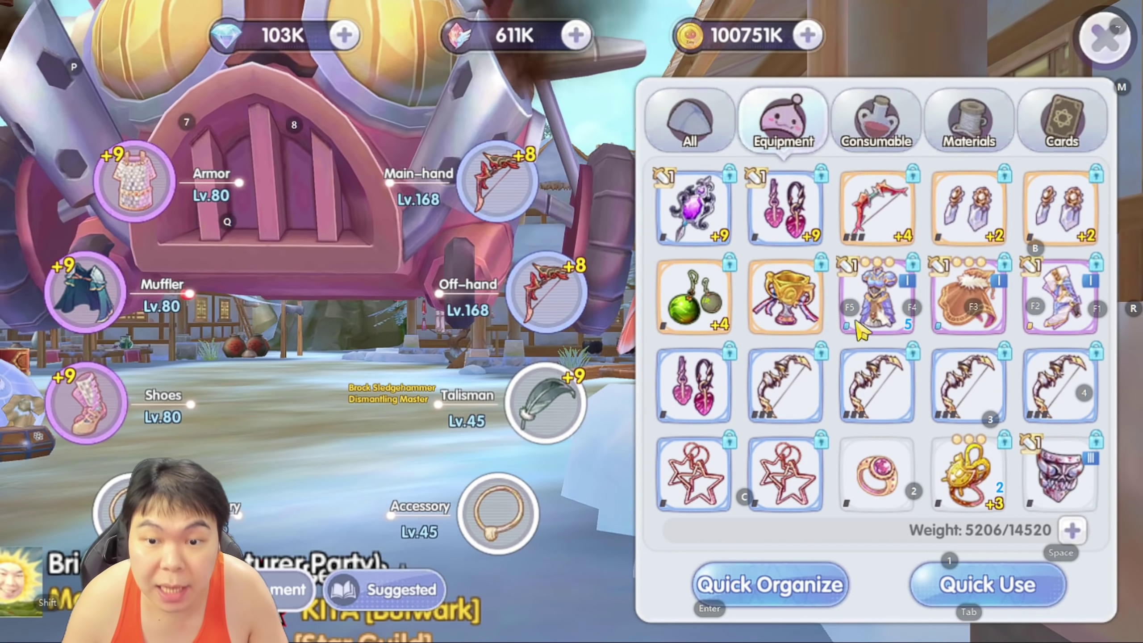
scroll(870, 273, "down", 1)
scroll(871, 273, "up", 1)
left_click(1058, 288)
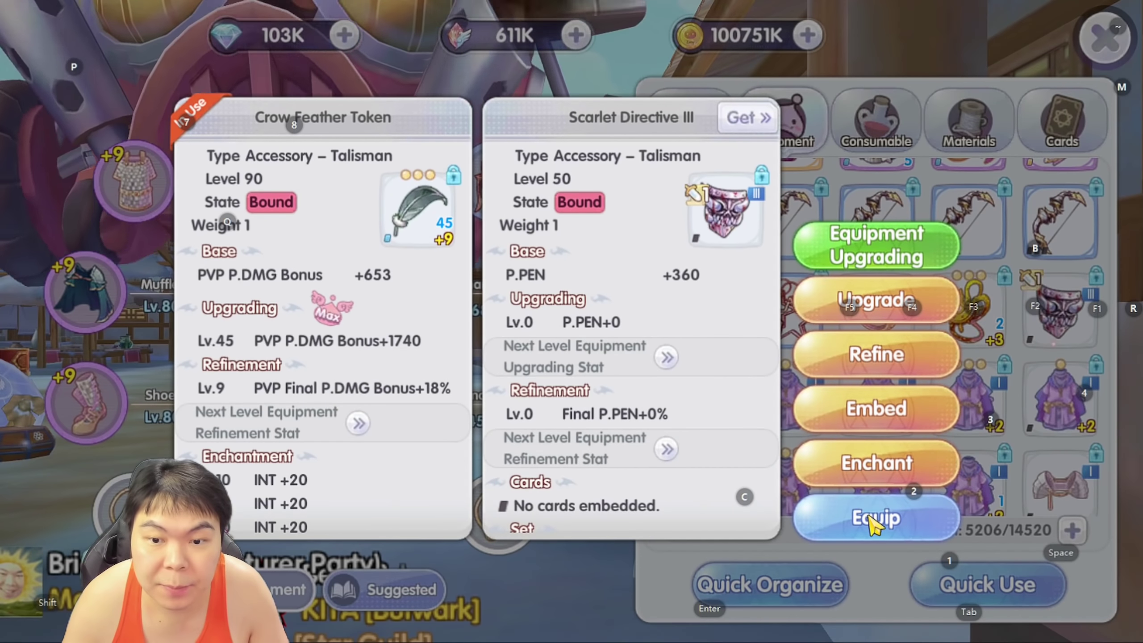
left_click(804, 512)
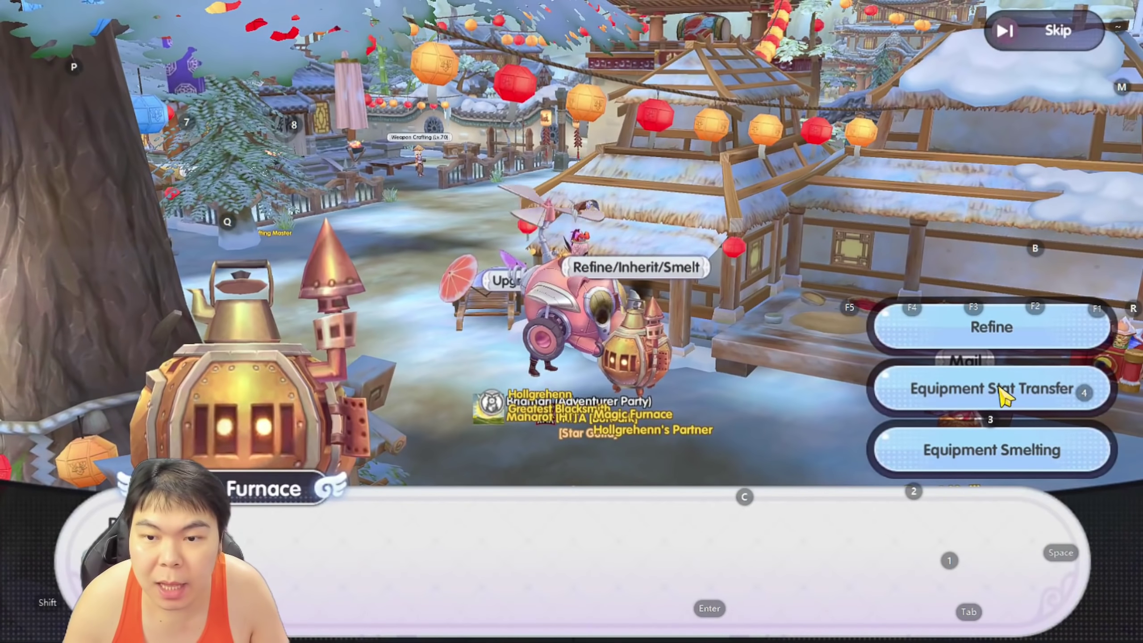
Transfer the +9 talisman's upgrading, refinement and enchantment stats to the equipped Scarlet Directive III at the furnace.
left_click(1008, 391)
scroll(310, 450, "down", 4)
left_click(322, 387)
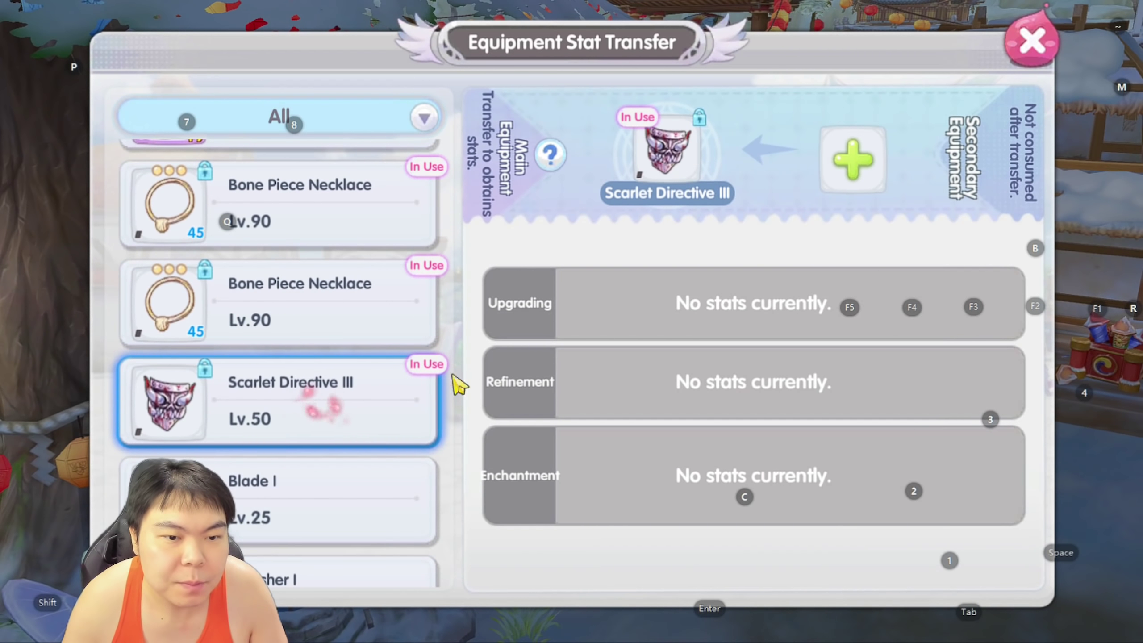
left_click(868, 187)
left_click(808, 189)
left_click(766, 557)
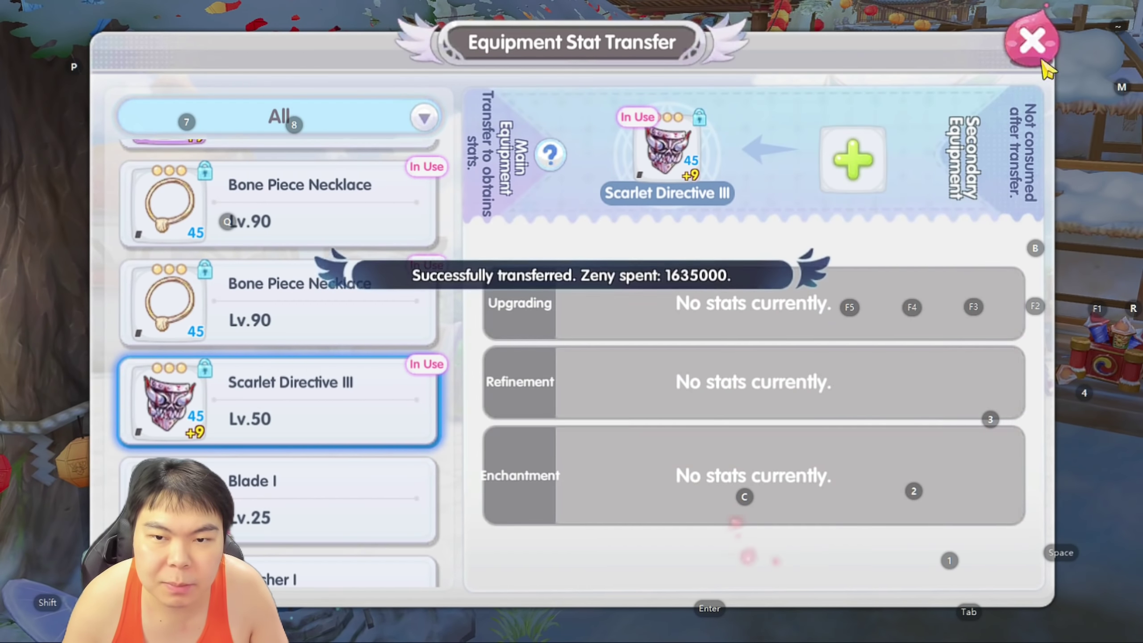
left_click(1031, 41)
Look up the percentage behind the character's P.PEN in the detailed stats.
key("p")
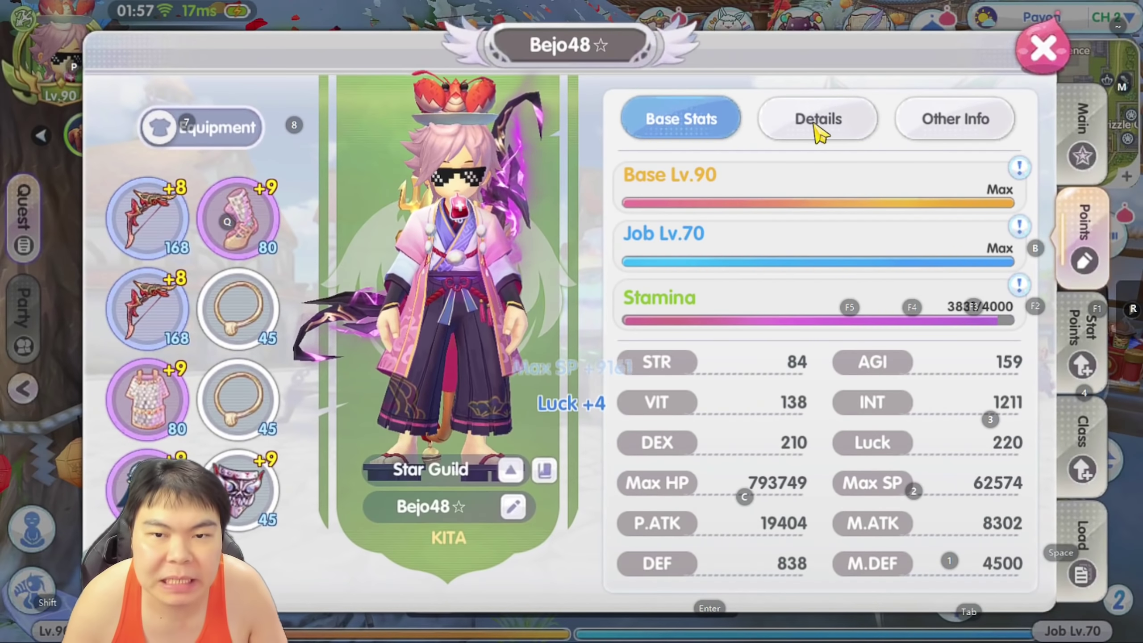
left_click(817, 120)
scroll(730, 338, "up", 5)
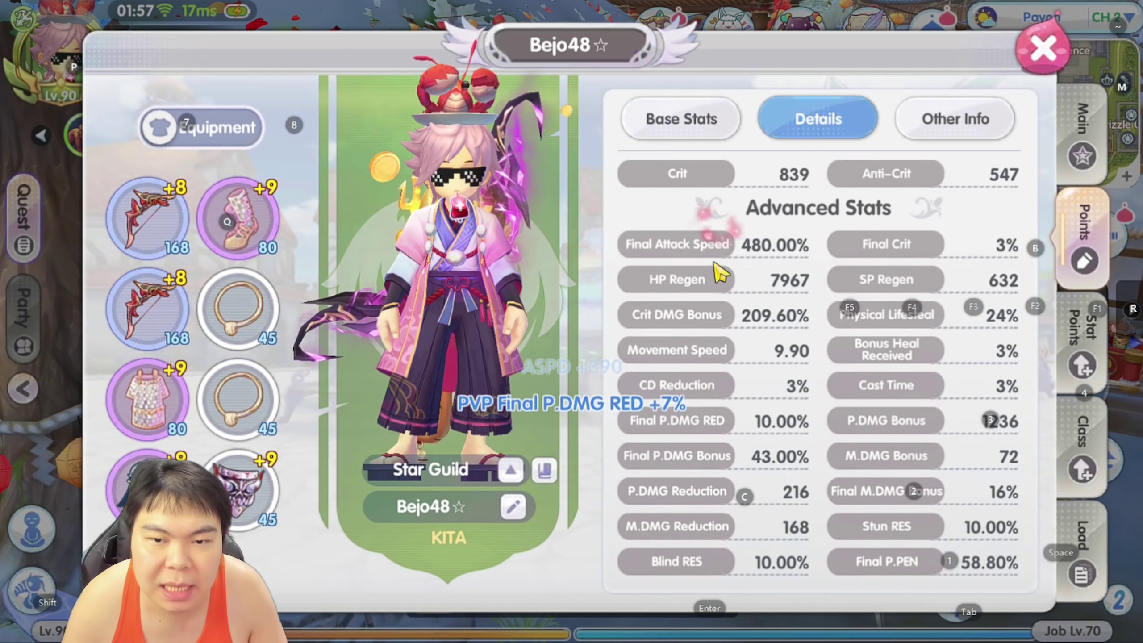
scroll(774, 252, "up", 8)
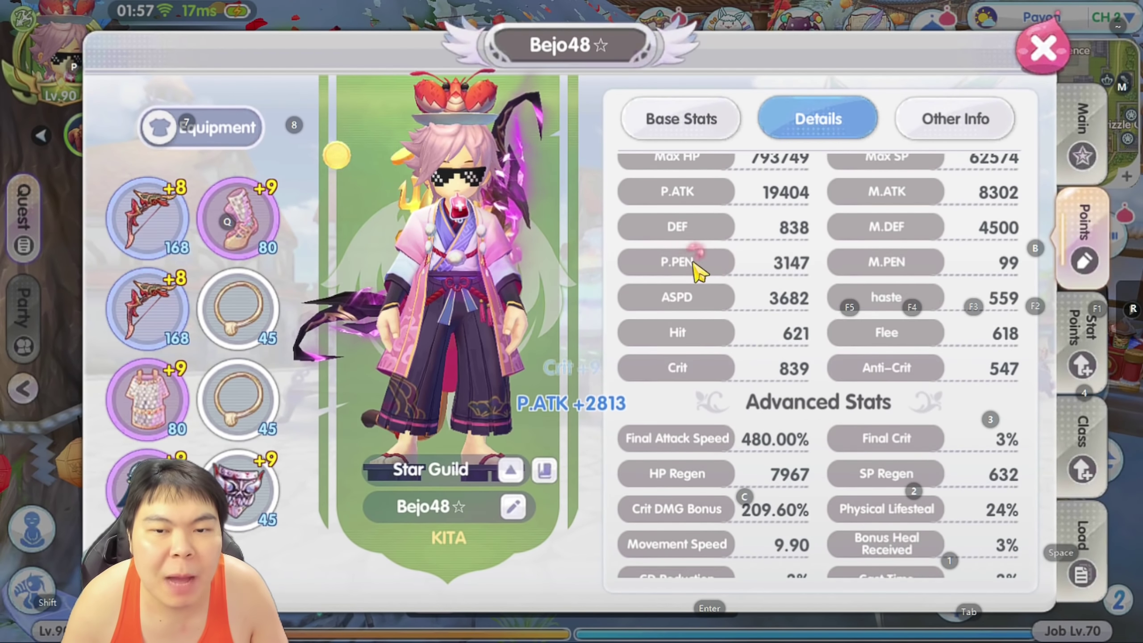
left_click(684, 260)
Switch to the Excel comparator and set build 5's P.PEN to 76.8%.
key("alt+Tab")
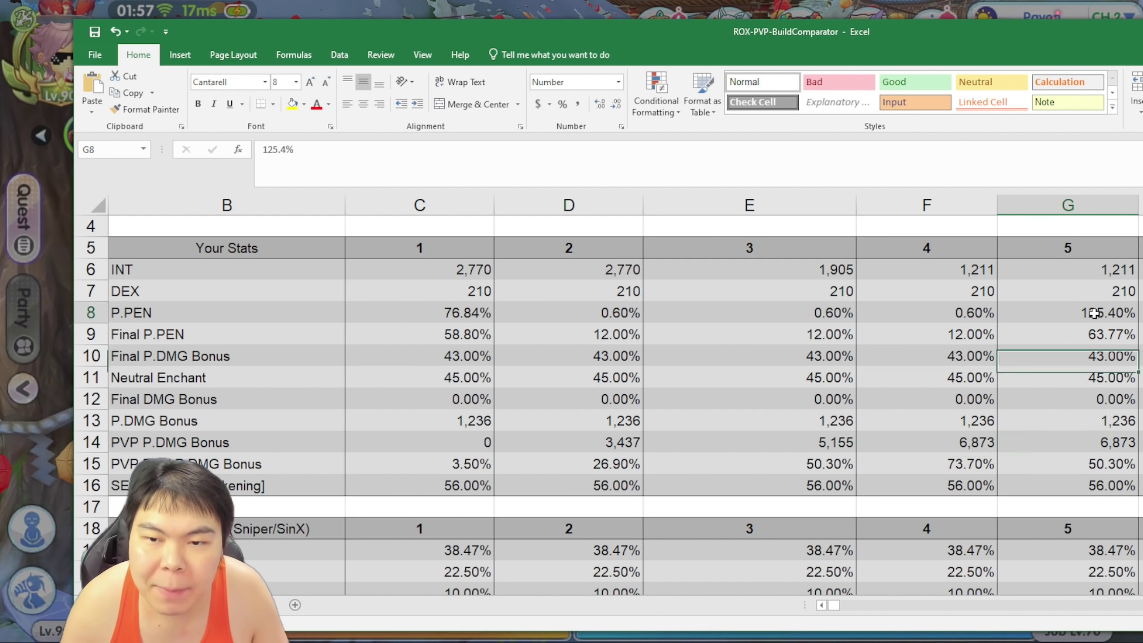
left_click(1093, 315)
type("76.8")
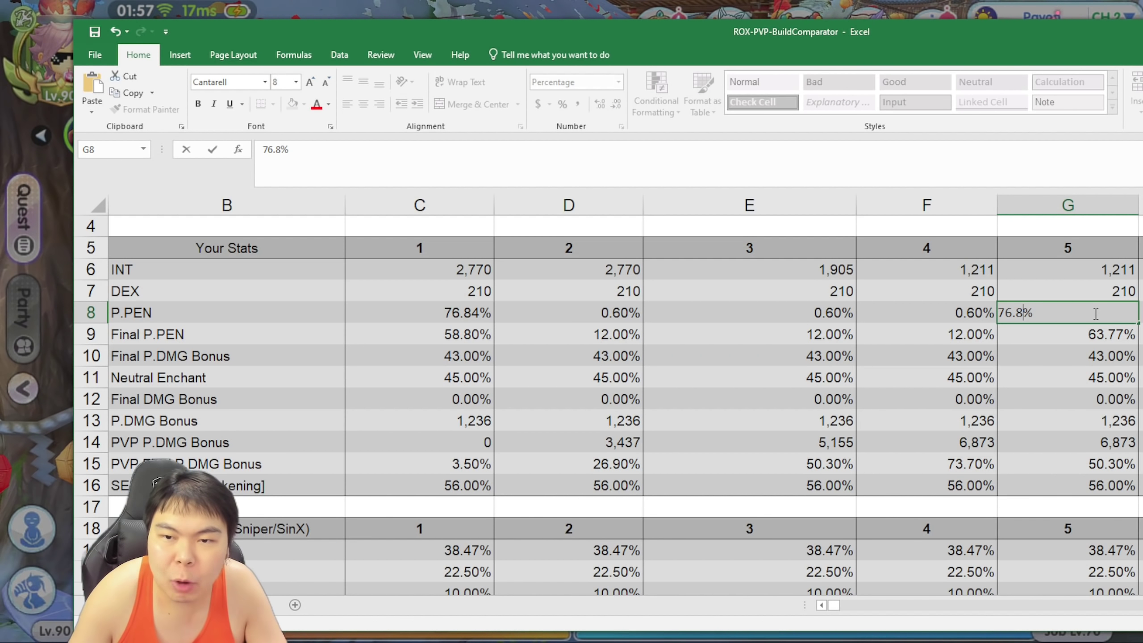
key("Return")
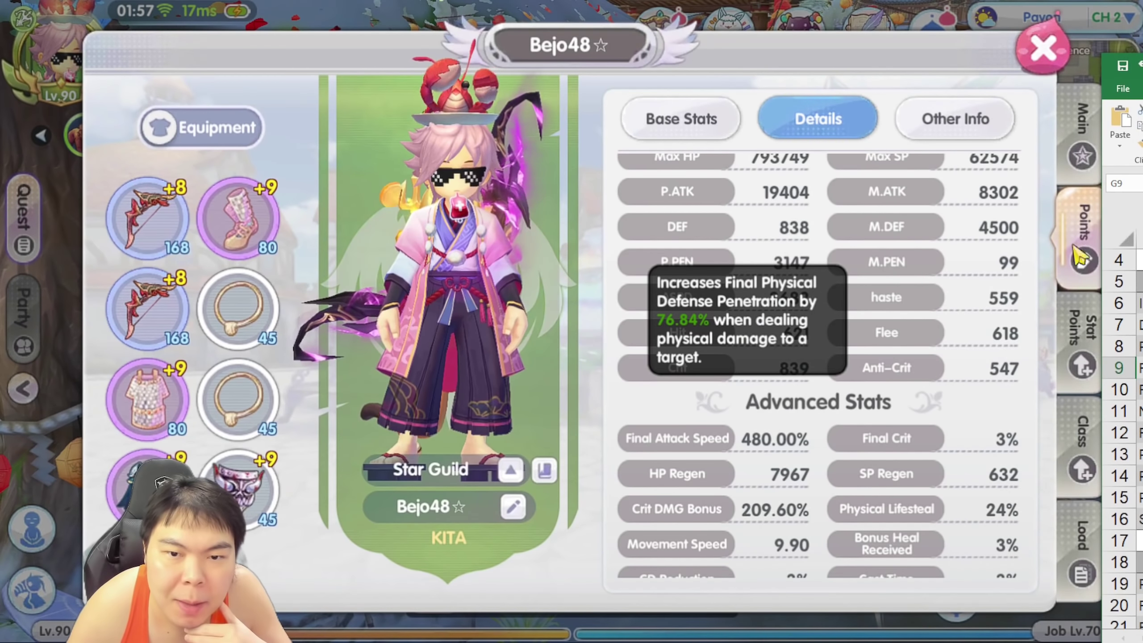
Check Final P.PEN in the character's detailed stats and set build 5's Final P.PEN to 58.8% in the comparator.
scroll(907, 353, "down", 10)
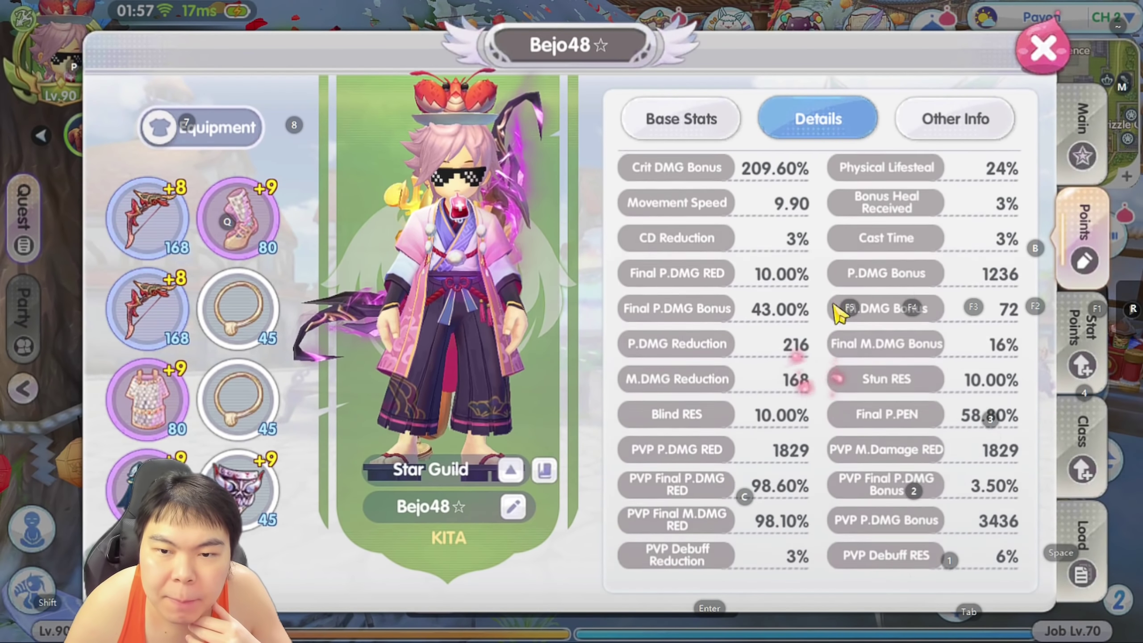
scroll(869, 366, "down", 1)
left_click(923, 376)
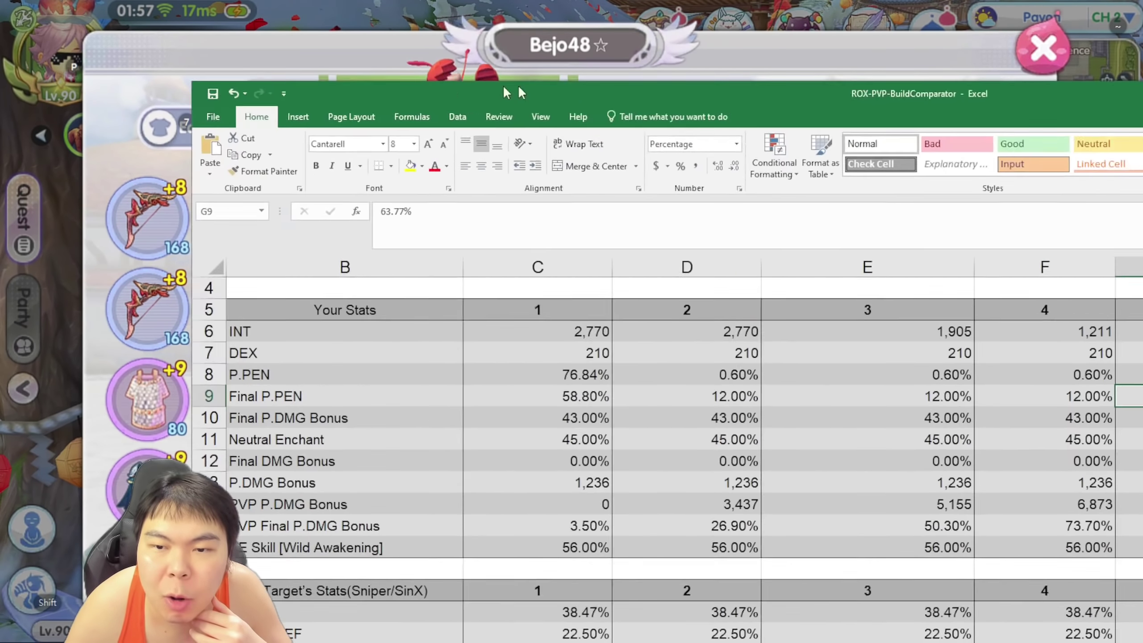
left_click_drag(521, 93, 289, 56)
type("5838")
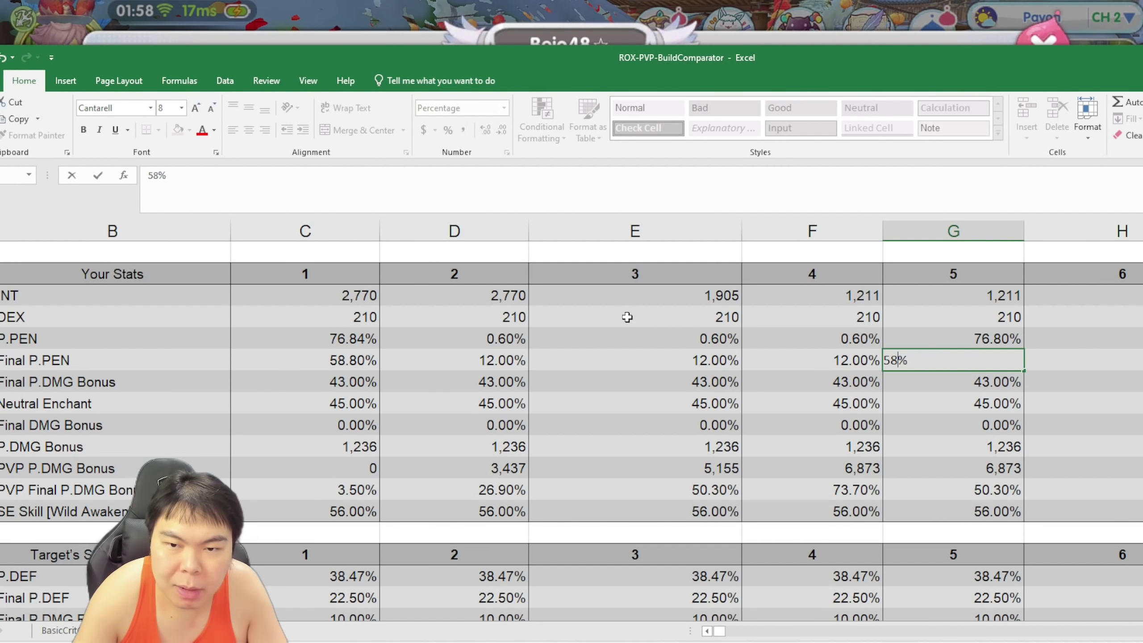
key("Return")
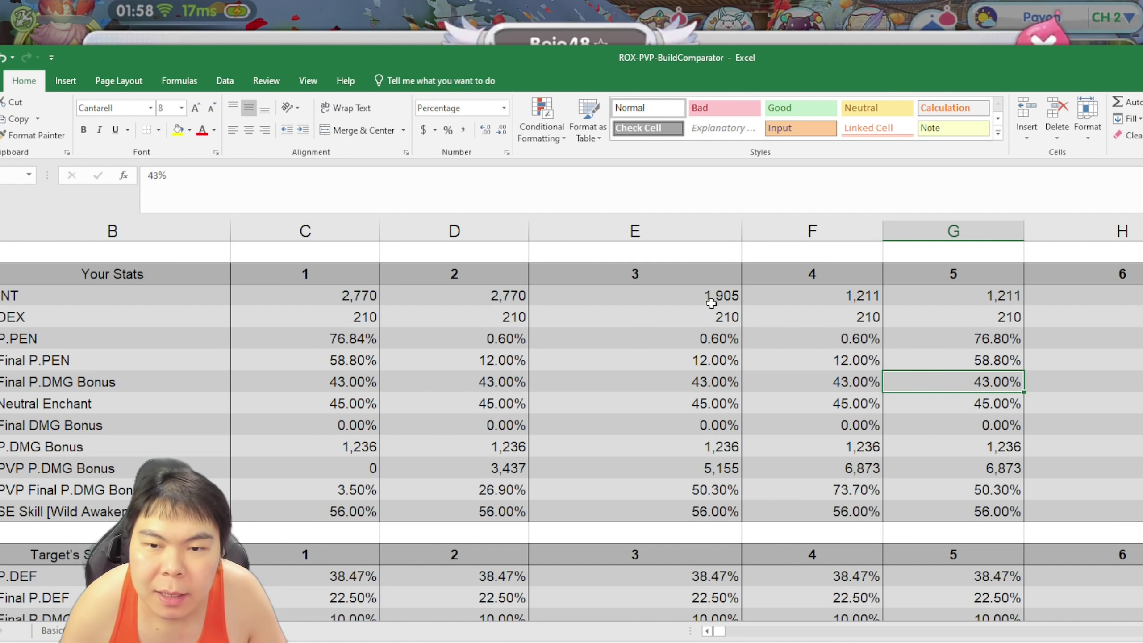
Compare build 5's P.DMG Bonus and PVP bonus entries with the character's detailed stats in the game.
key("Down")
key("Down")
key("Down")
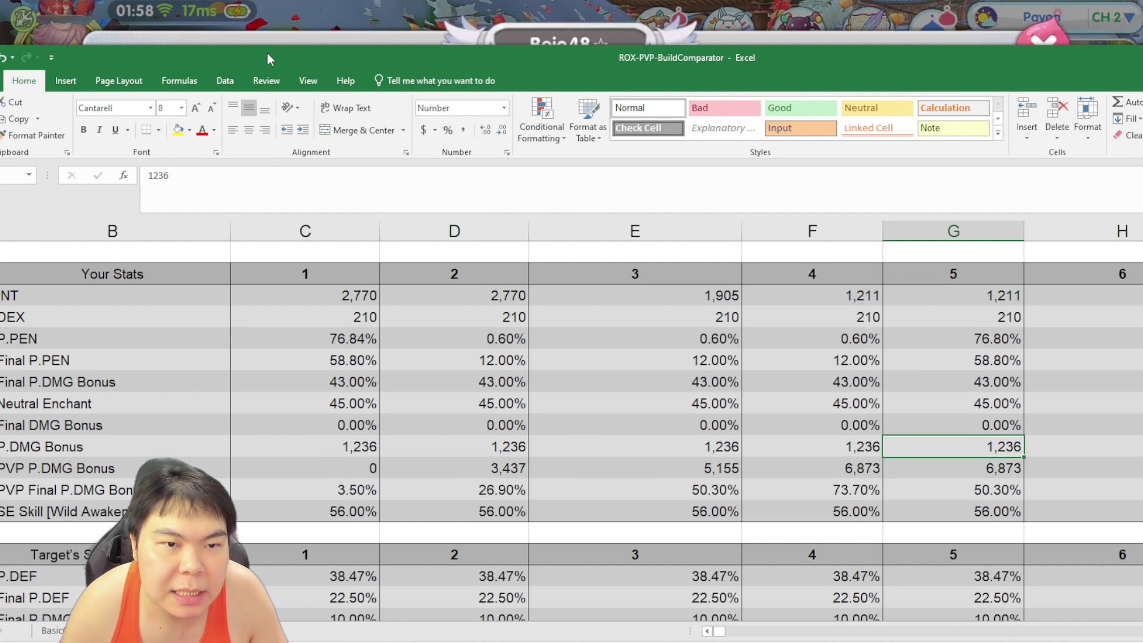
left_click_drag(266, 52, 1142, 54)
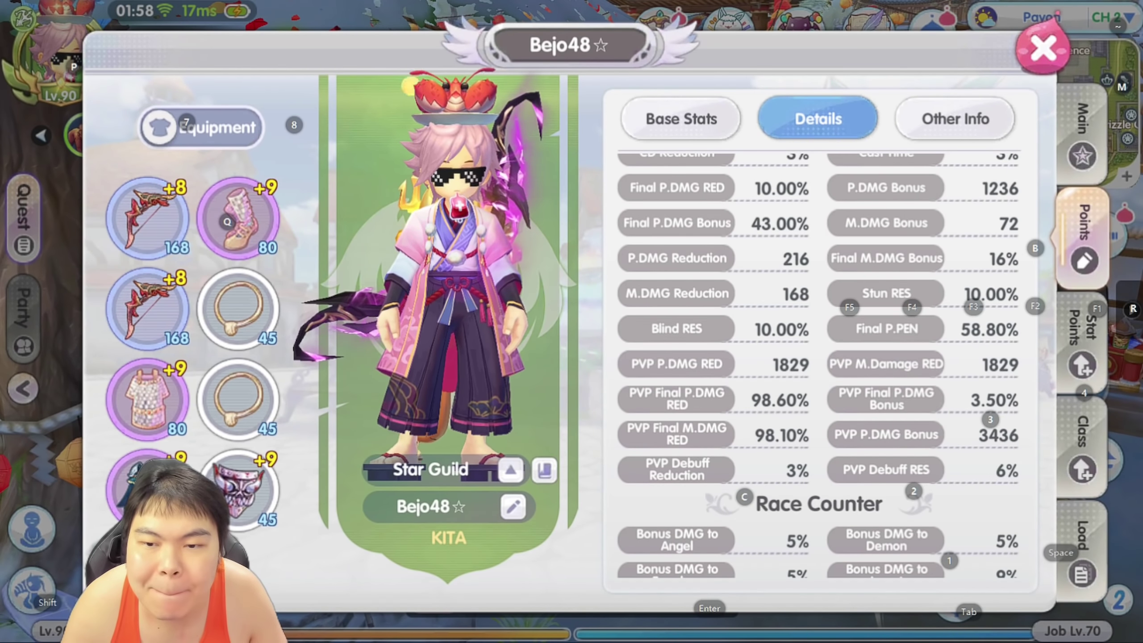
Switch to the Excel comparator and set build 5's PVP P.DMG Bonus to 3436.
key("alt+Tab")
left_click(1065, 445)
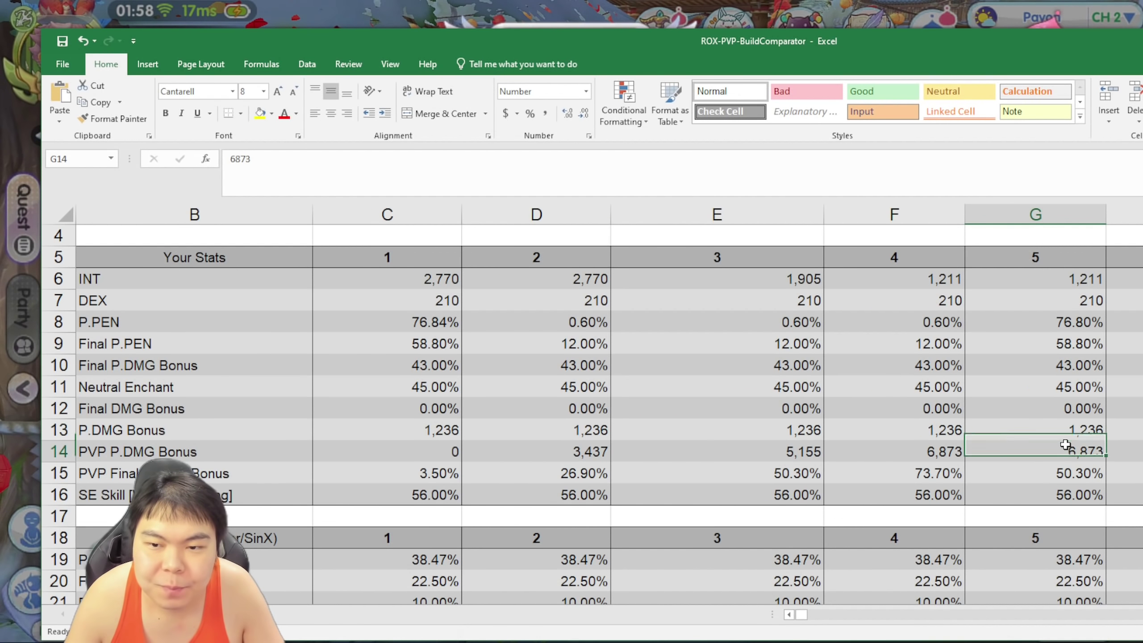
double_click(1065, 445)
key("BackSpace")
key("BackSpace")
key("BackSpace")
key("BackSpace")
type("3436")
key("Return")
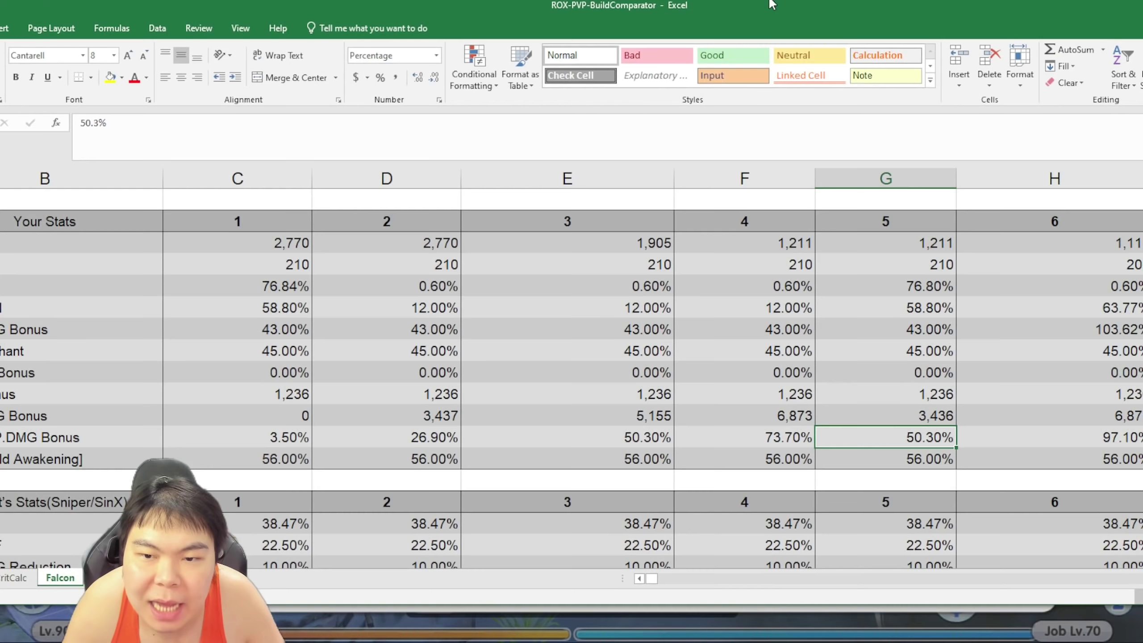
Examine the Falcon Mastery Output and the formulas of build 5's damage calculation rows, comparing them with build 1's PVE damage.
scroll(910, 444, "down", 1)
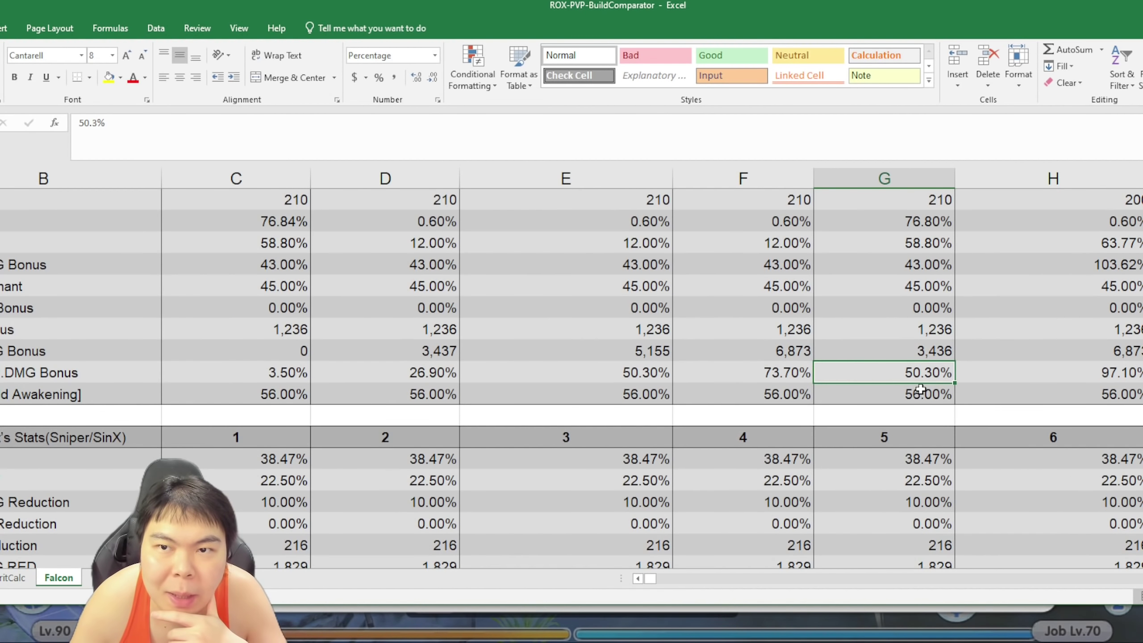
scroll(928, 413, "down", 1)
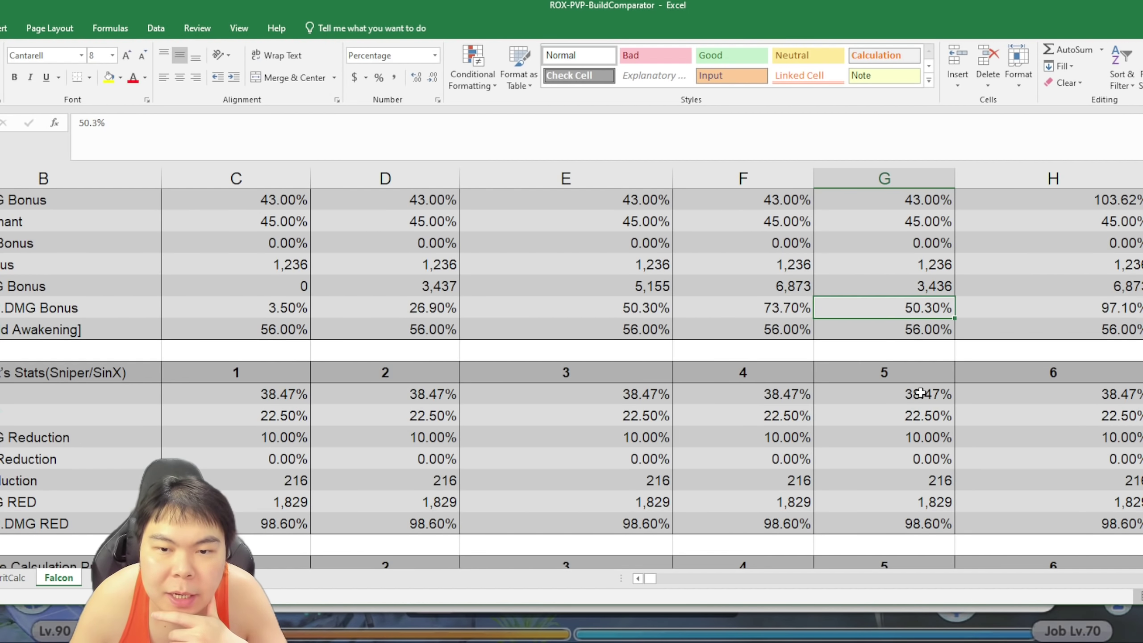
scroll(920, 393, "down", 7)
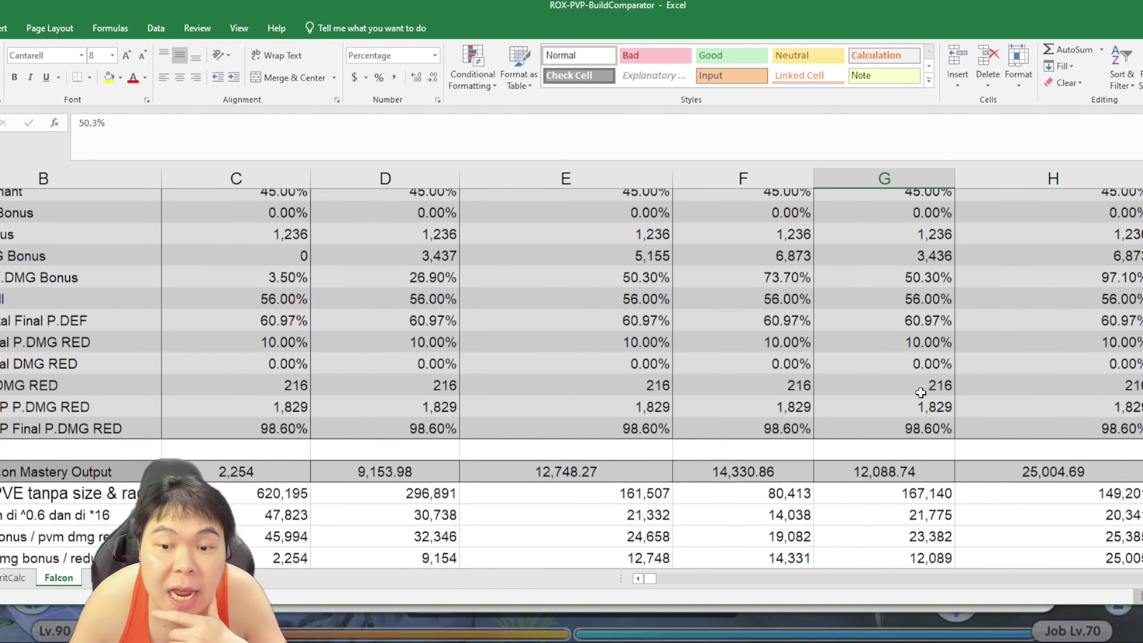
scroll(920, 393, "down", 1)
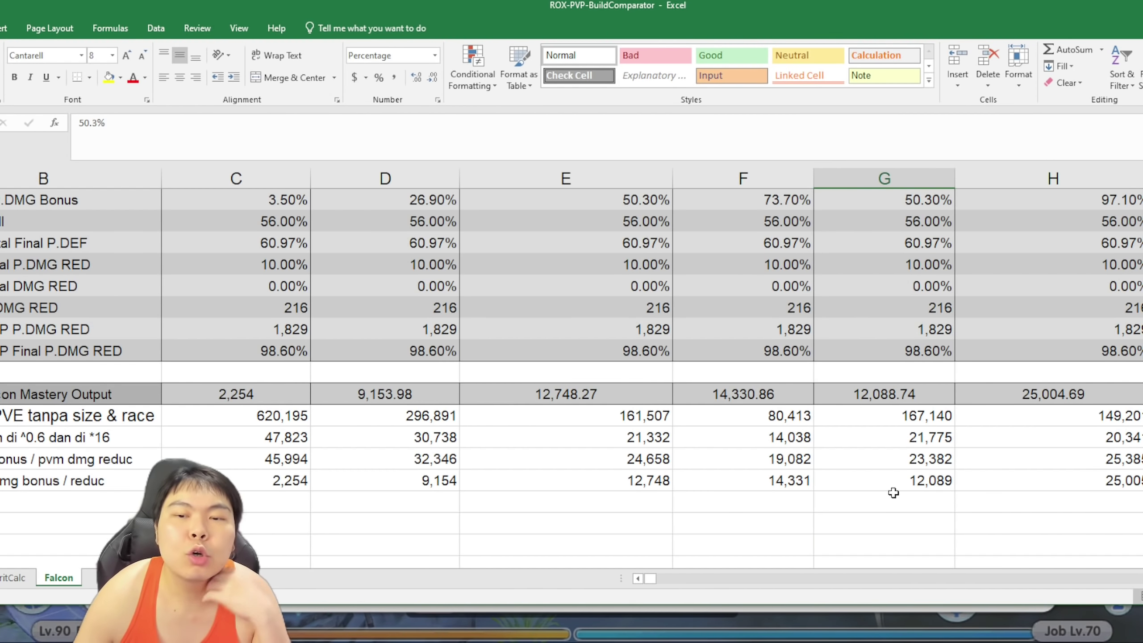
left_click(898, 480)
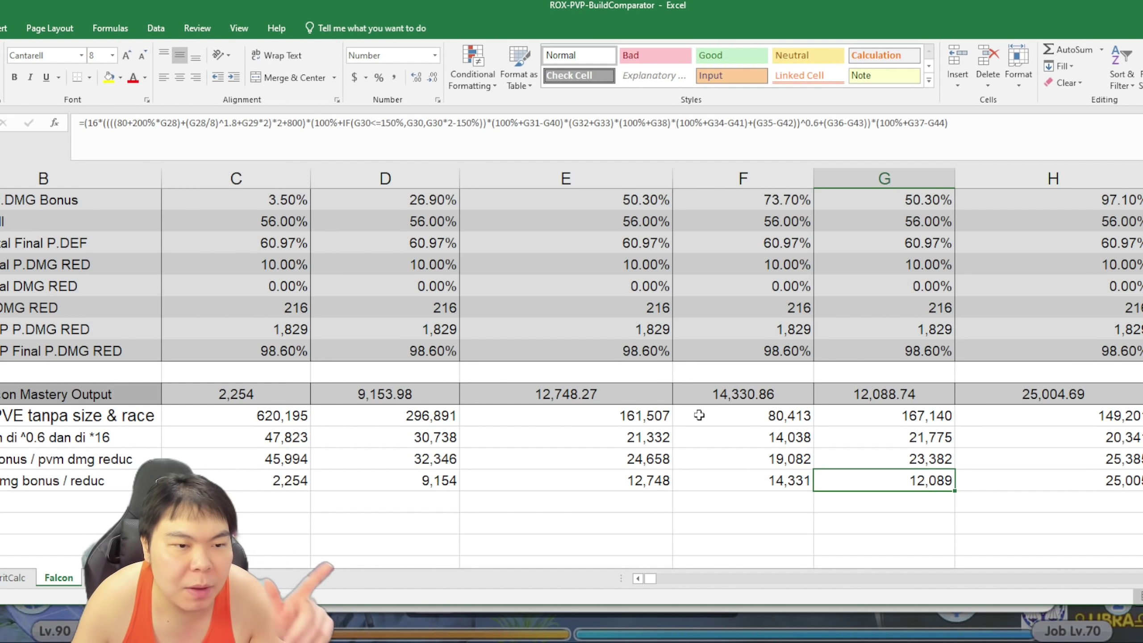
left_click(916, 416)
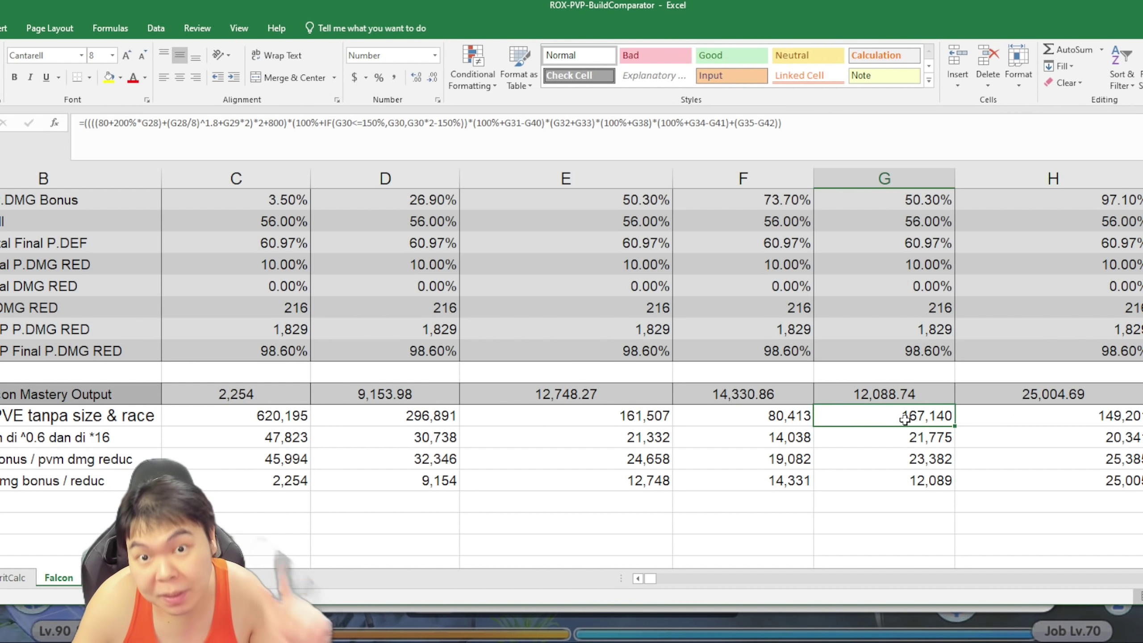
left_click(903, 438)
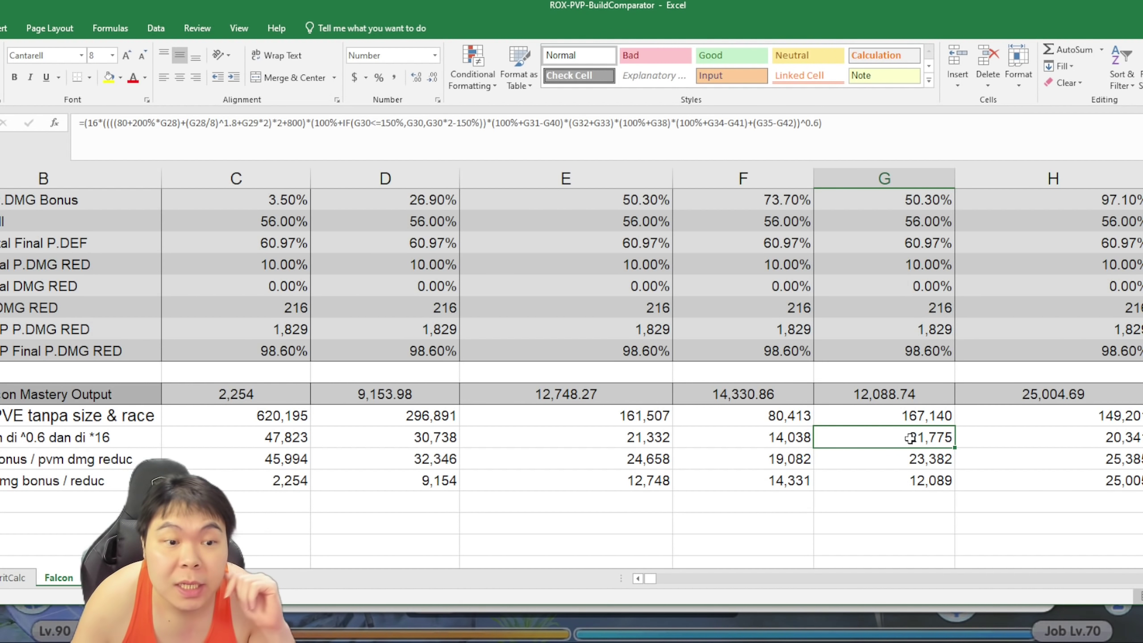
left_click(910, 464)
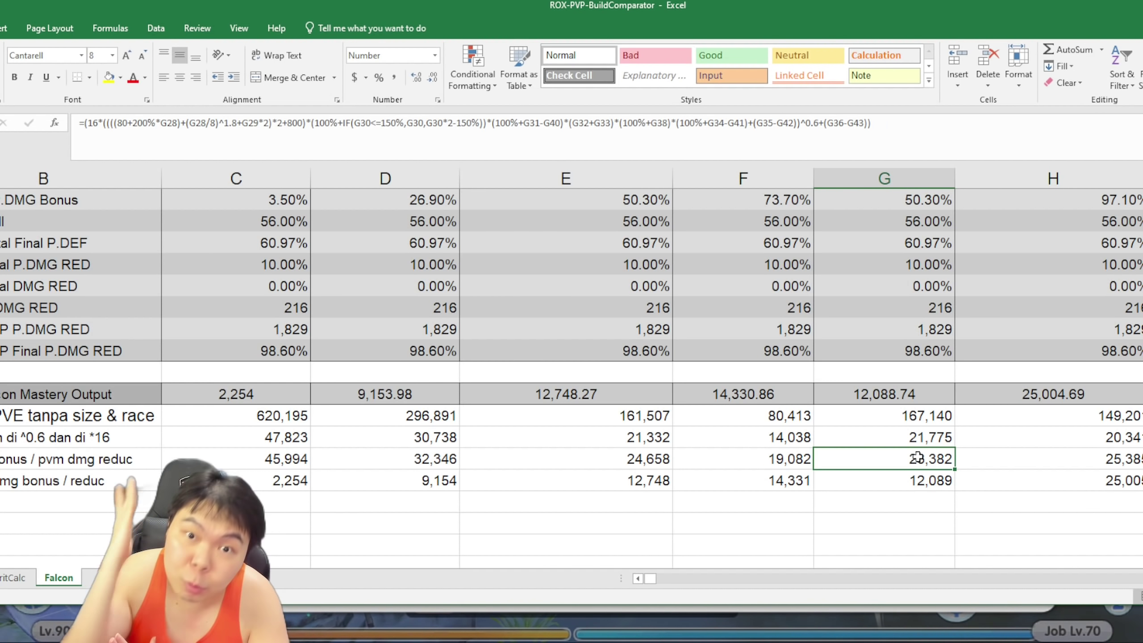
left_click(924, 479)
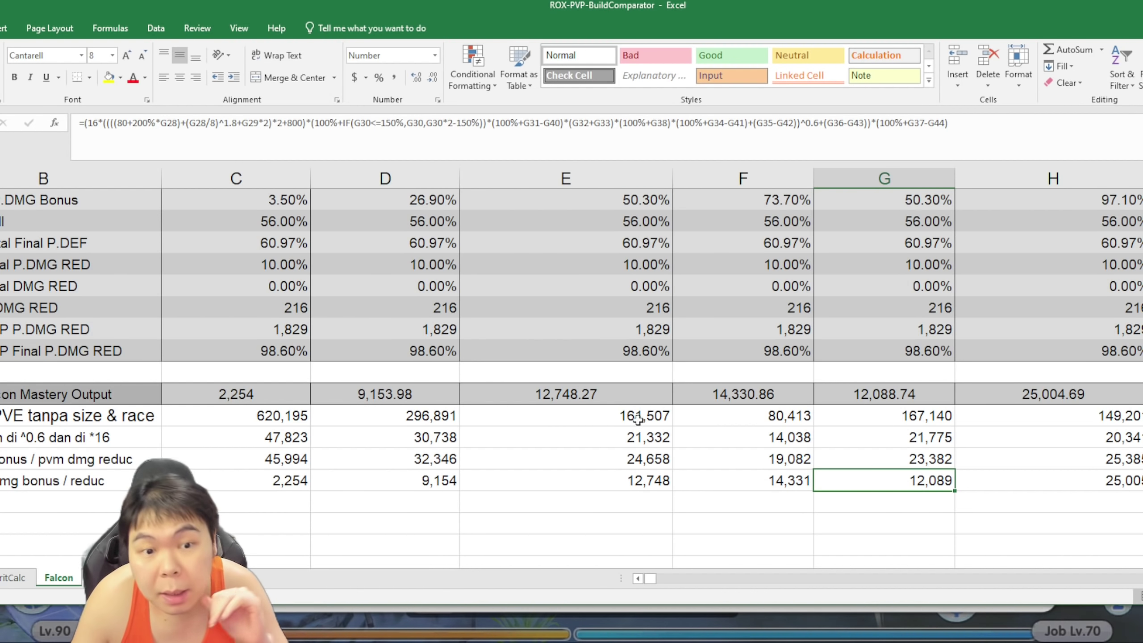
left_click(257, 415)
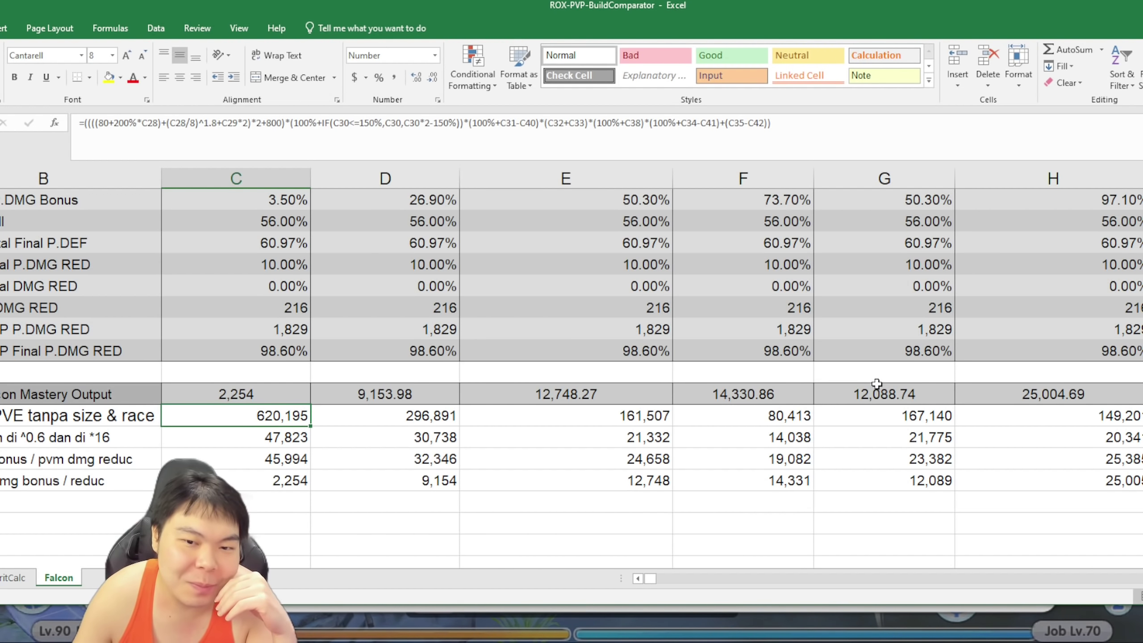
Review the build 6 whispering talisman label and compare the Final P.PEN entries of builds 5 and 4.
scroll(846, 390, "up", 5)
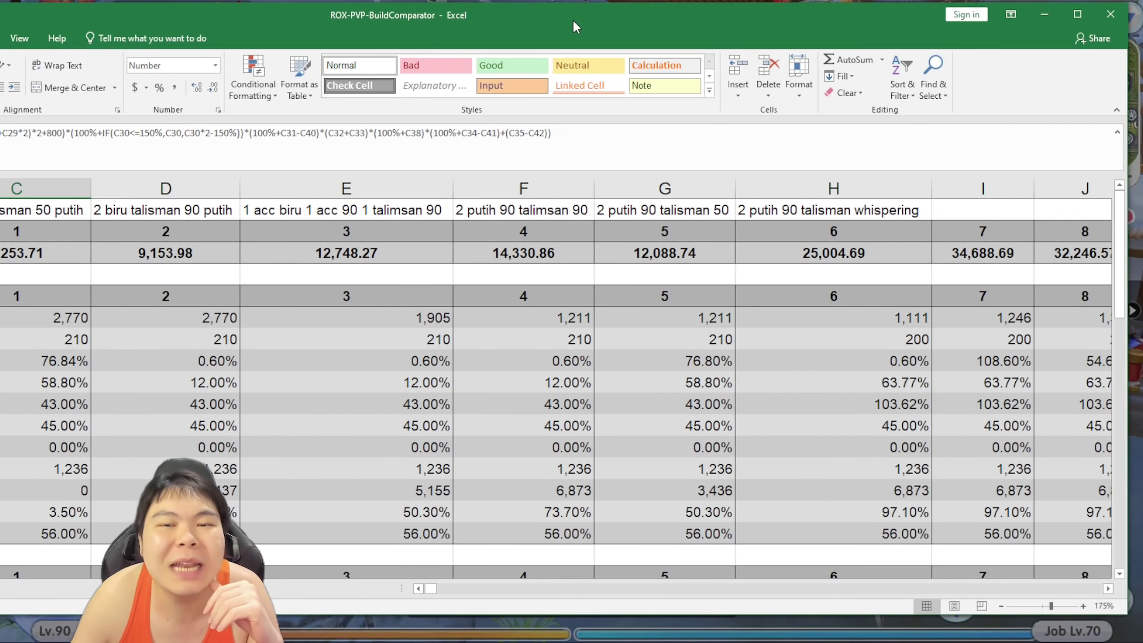
left_click(845, 209)
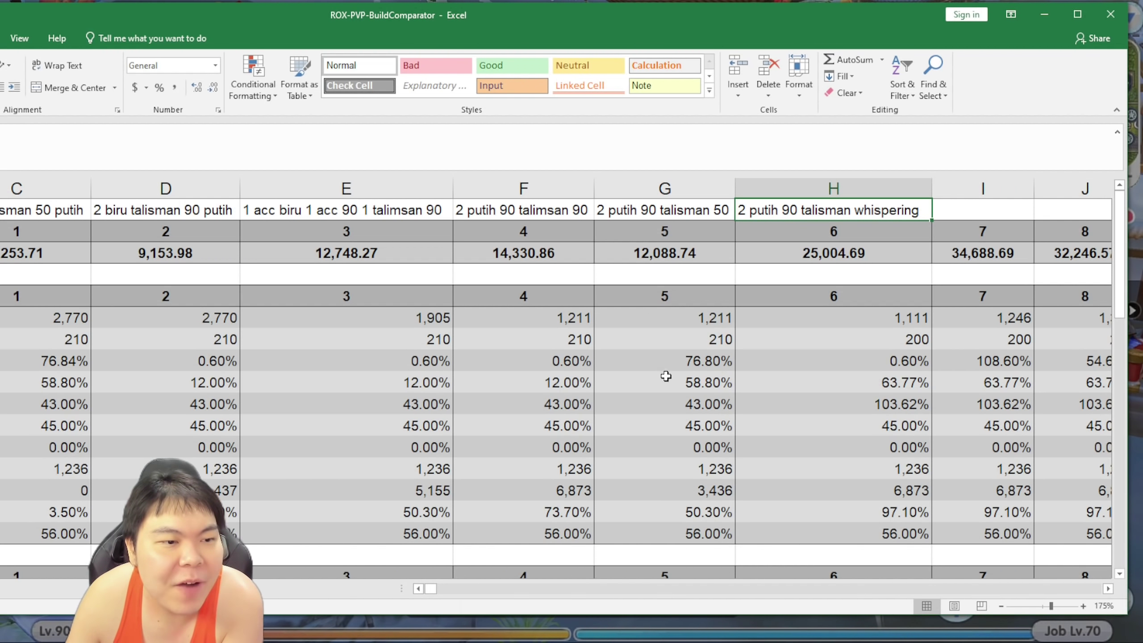
left_click(696, 387)
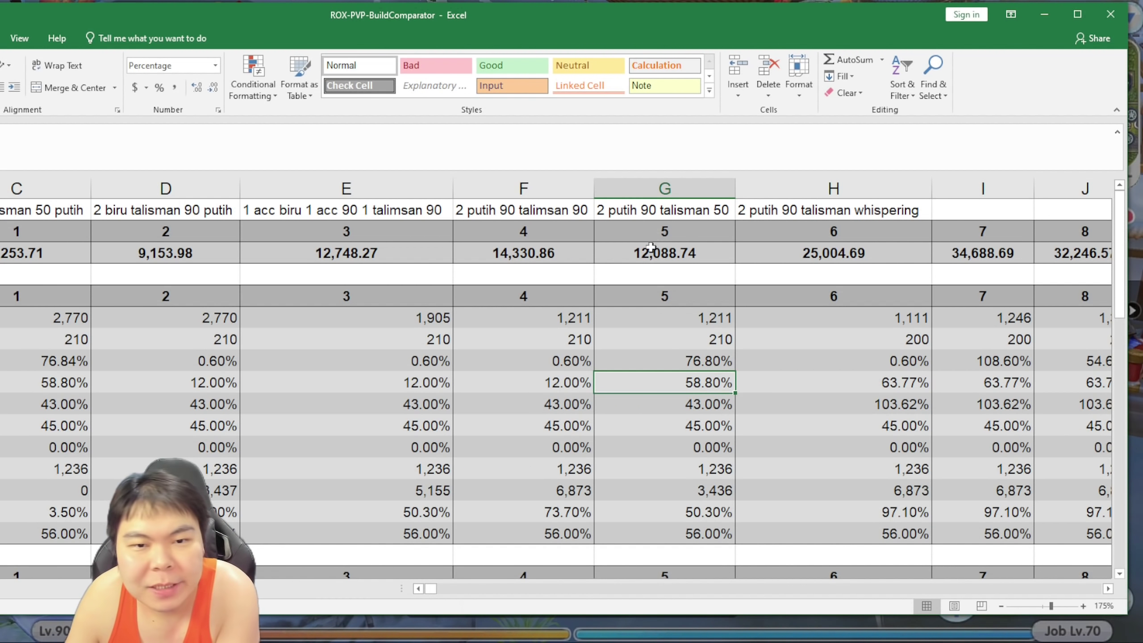
left_click(566, 390)
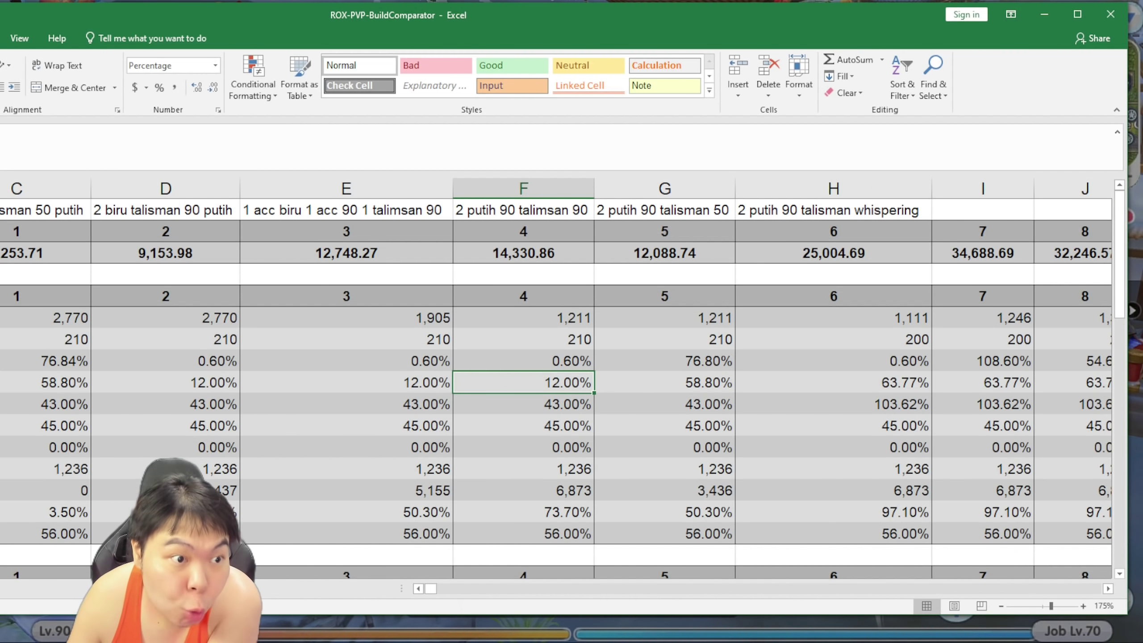
Switch to the Calculator and multiply 12 by 8.
key("alt+Tab")
mouse_move(390, 180)
left_mouse_down()
mouse_move(403, 178)
mouse_move(370, 179)
left_mouse_up()
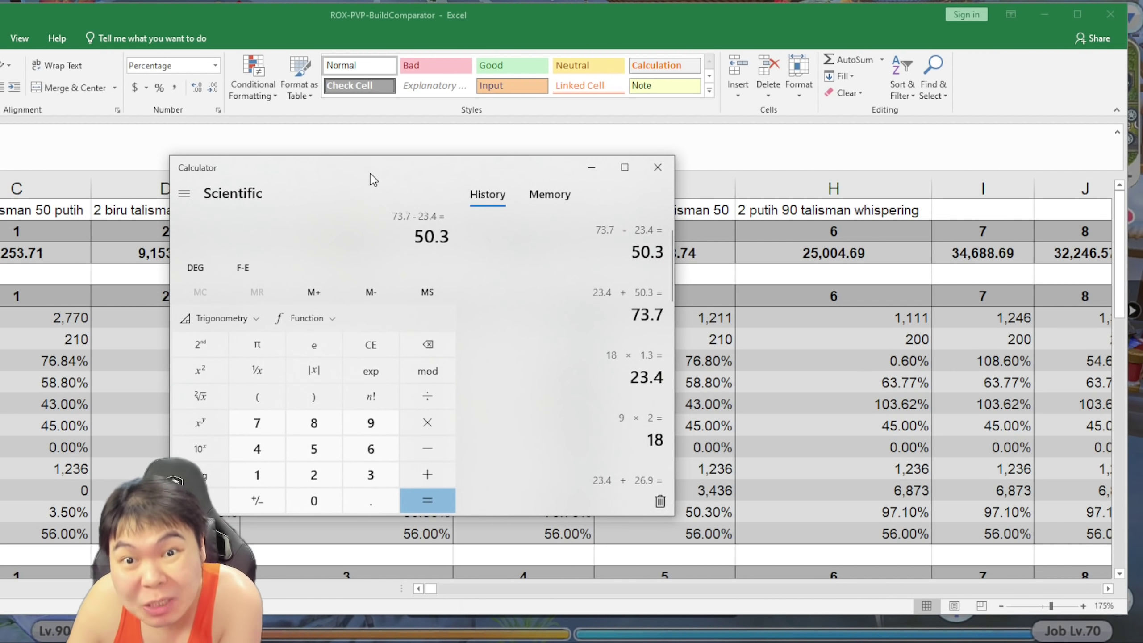
left_click(353, 351)
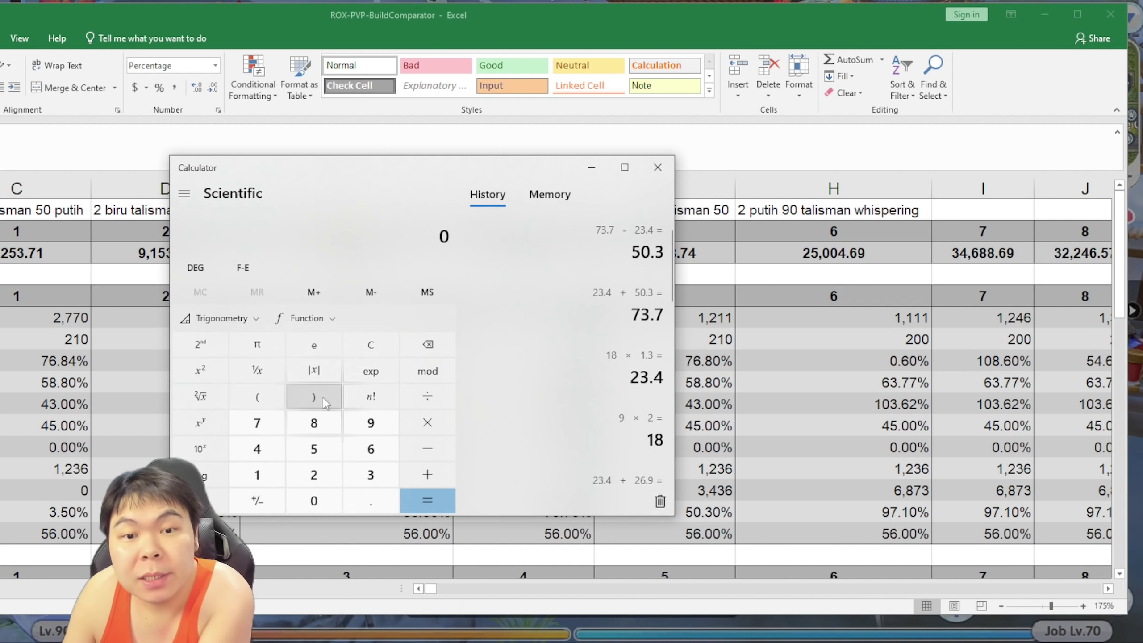
left_click(262, 472)
left_click(313, 475)
left_click(427, 423)
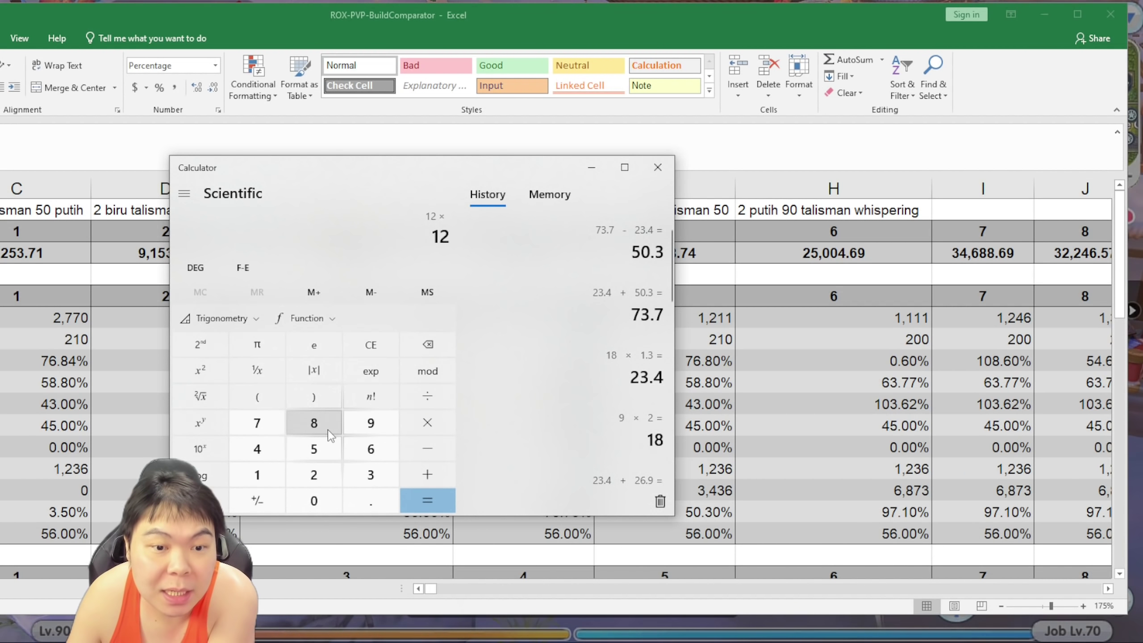
left_click(313, 423)
left_click(427, 500)
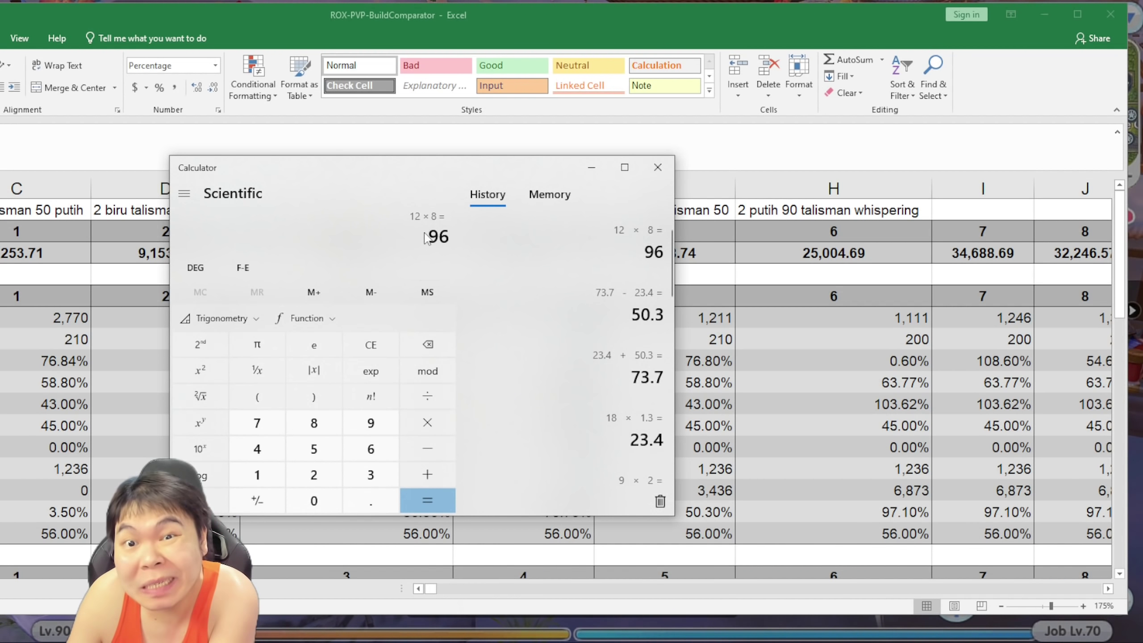
Multiply the calculated product by 1.3.
left_click(427, 423)
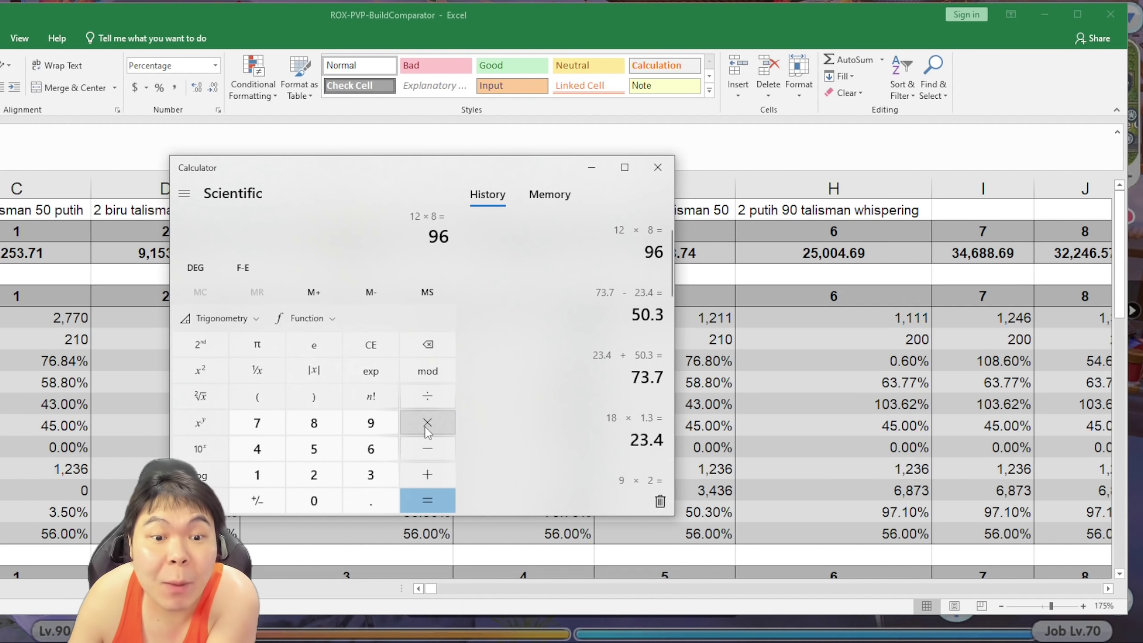
left_click(257, 475)
left_click(348, 503)
left_click(370, 475)
left_click(427, 500)
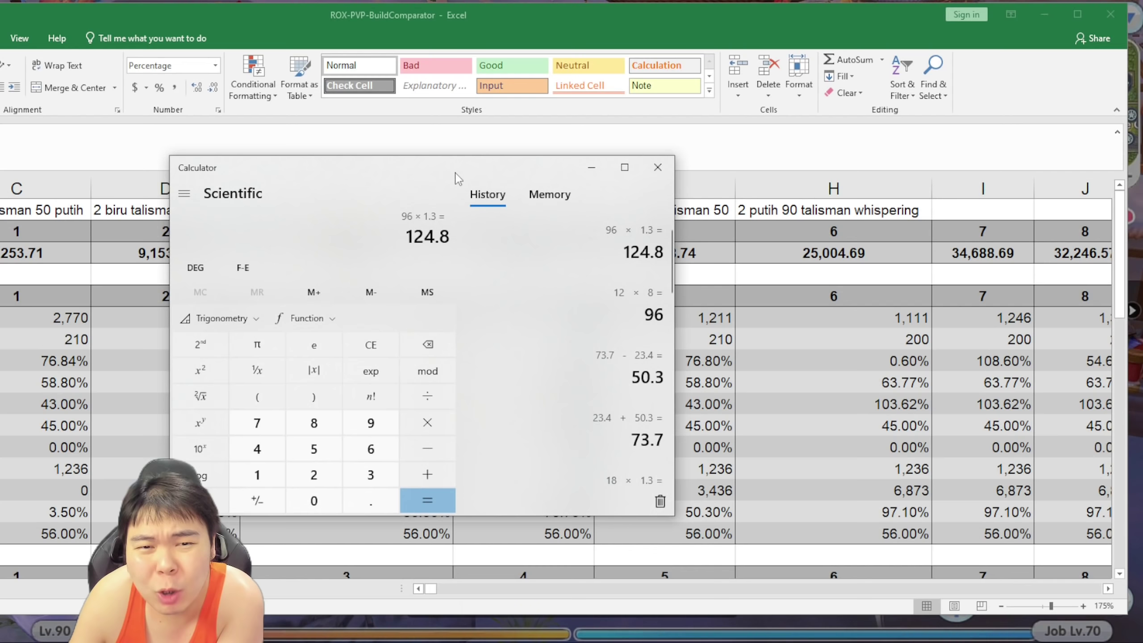
Add 12 to the calculated Final P.PEN value and minimize the Calculator.
left_click_drag(456, 178, 324, 176)
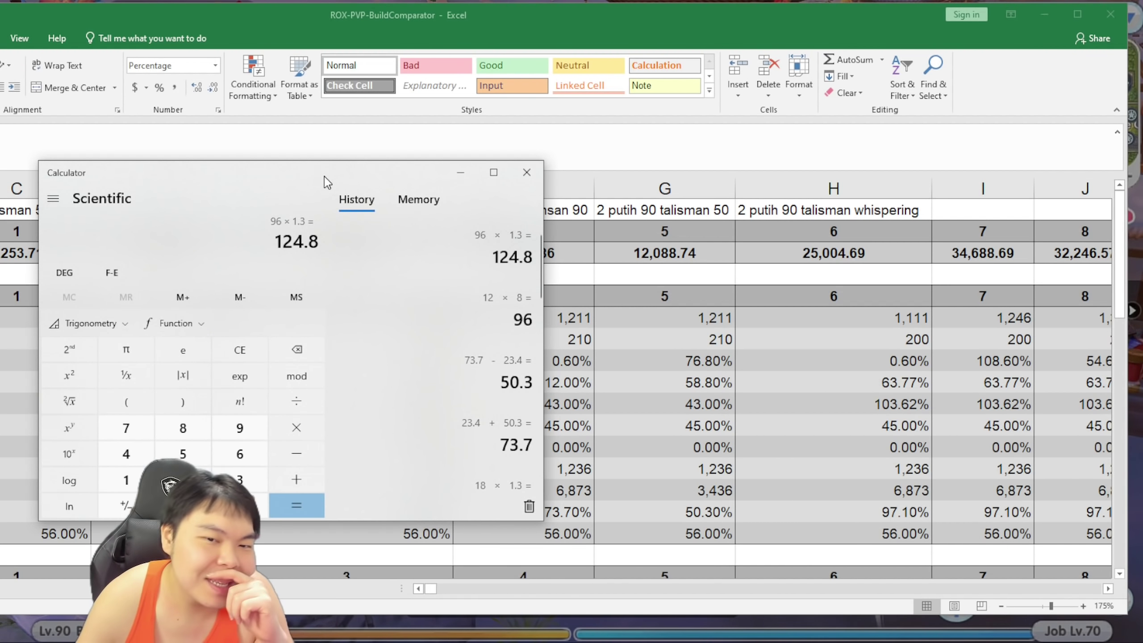
left_click_drag(324, 176, 533, 126)
left_click(490, 431)
left_click(306, 435)
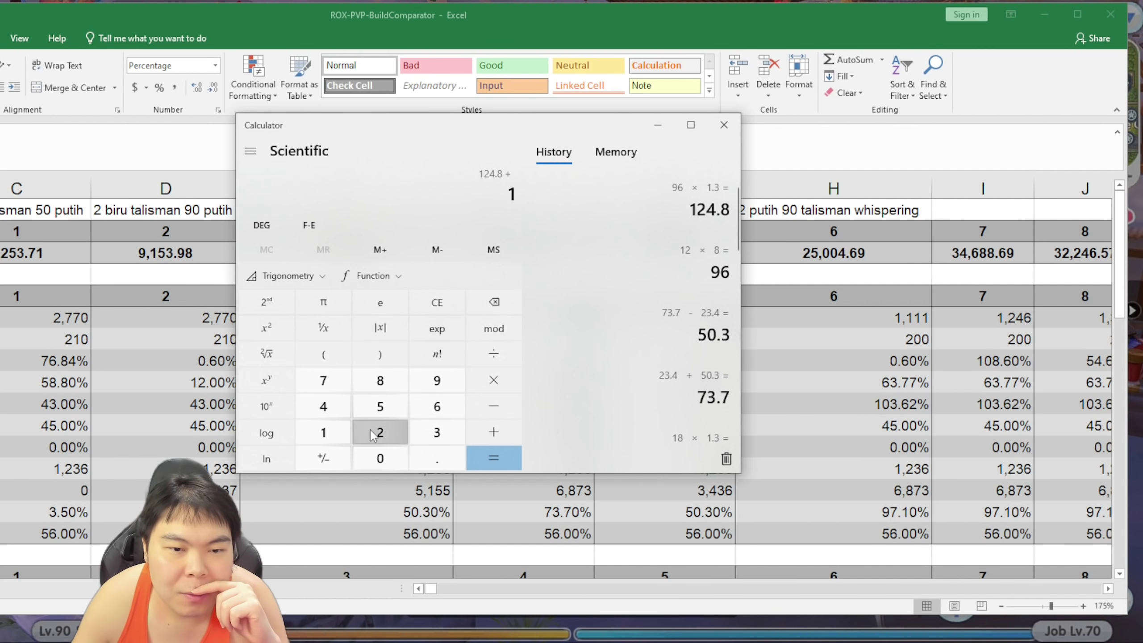
left_click(378, 434)
left_click(505, 451)
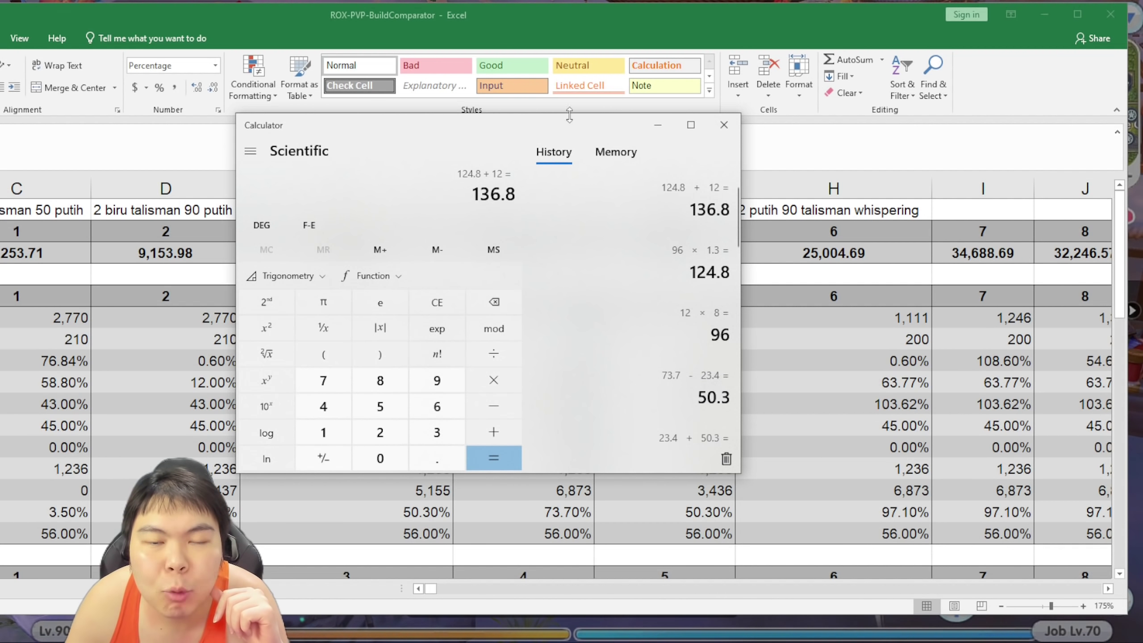
left_click(658, 125)
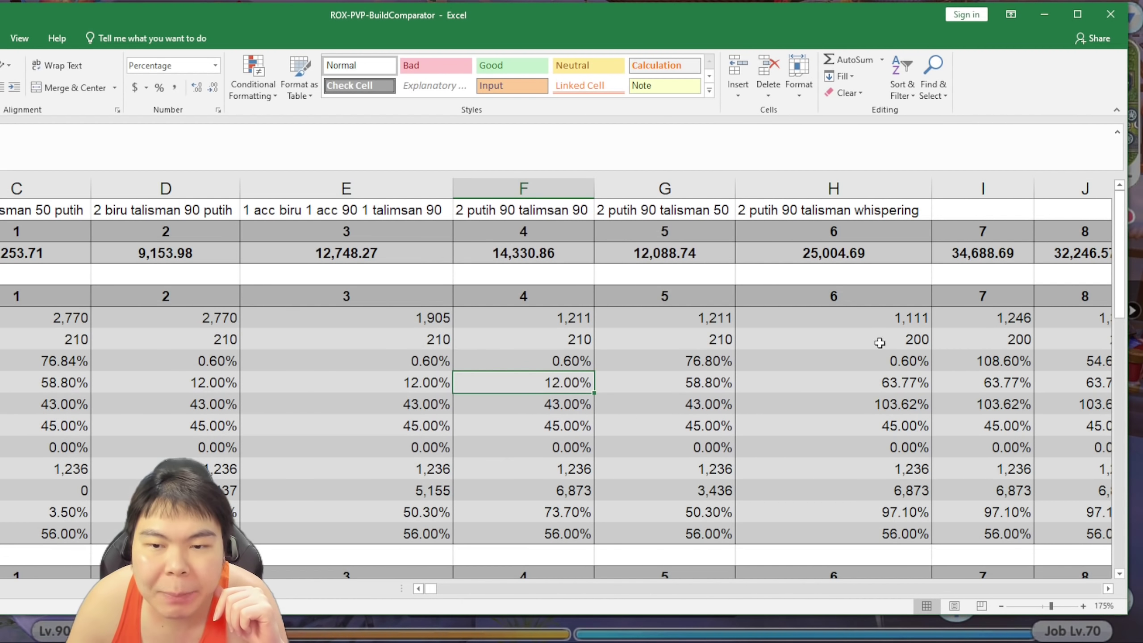
Set build 6's Final P.PEN to 136.8% and its P.PEN to 76.8% in the comparator.
left_click(890, 390)
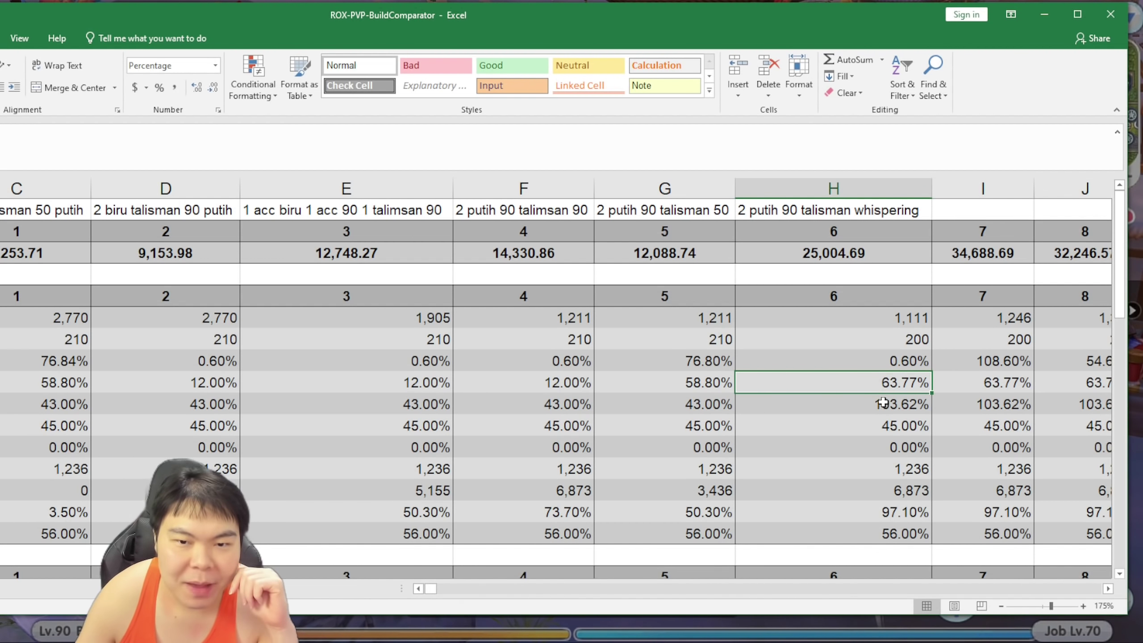
type("13")
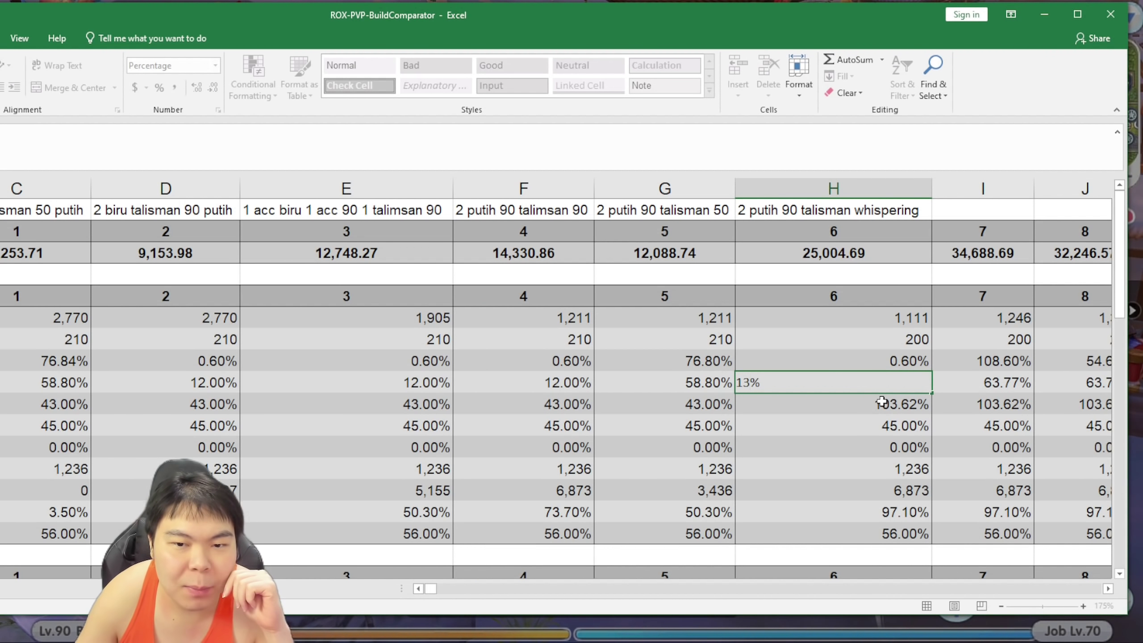
key("Return")
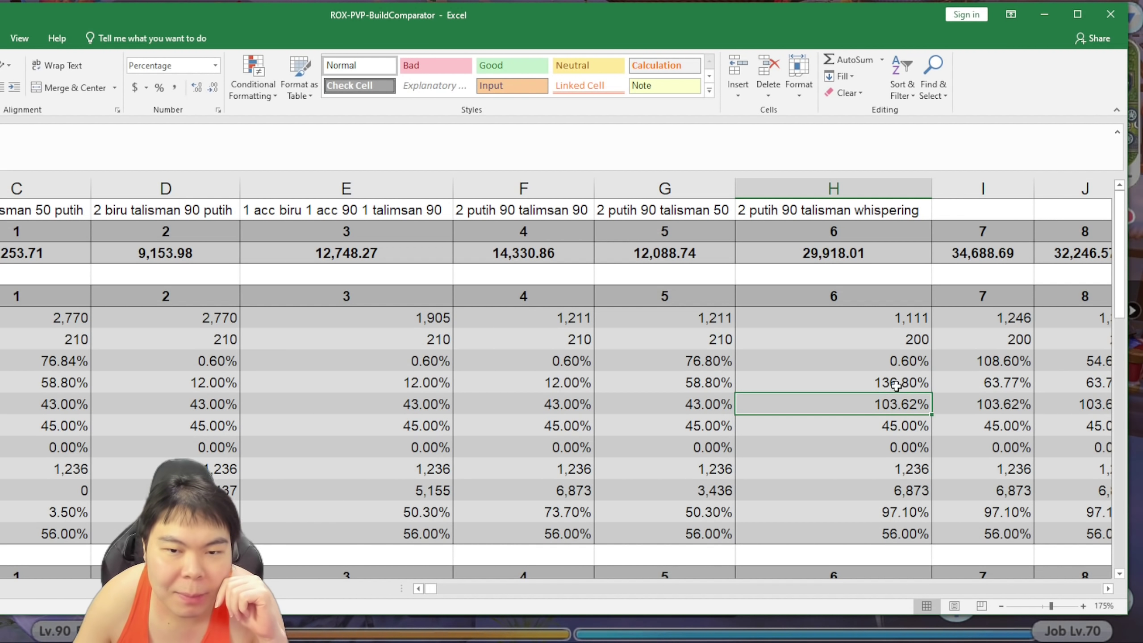
left_click(887, 363)
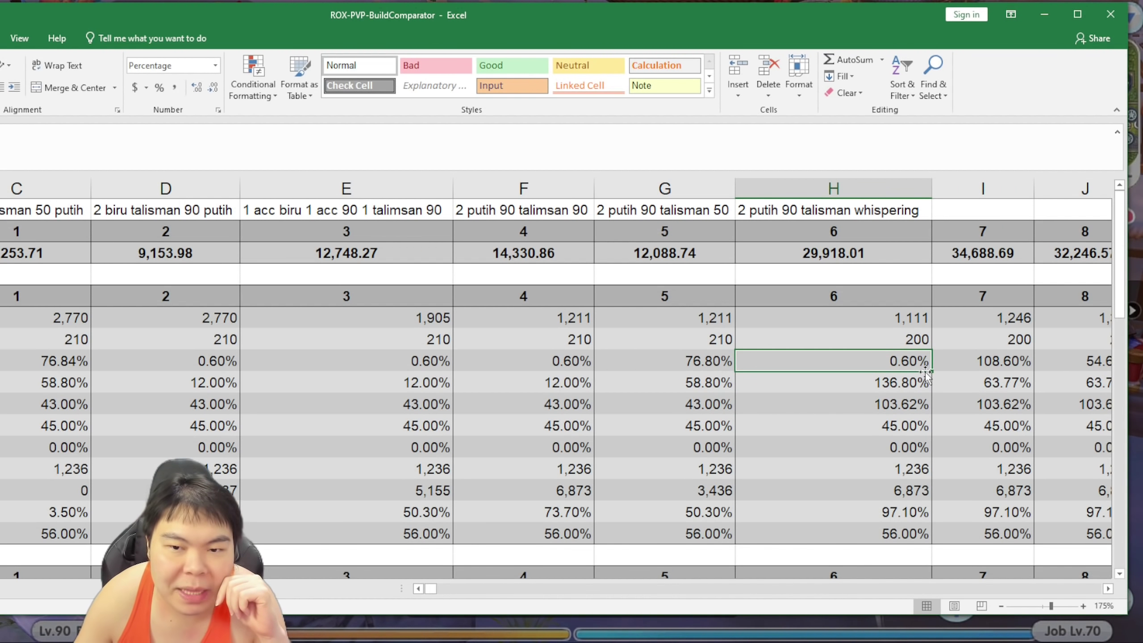
type("76")
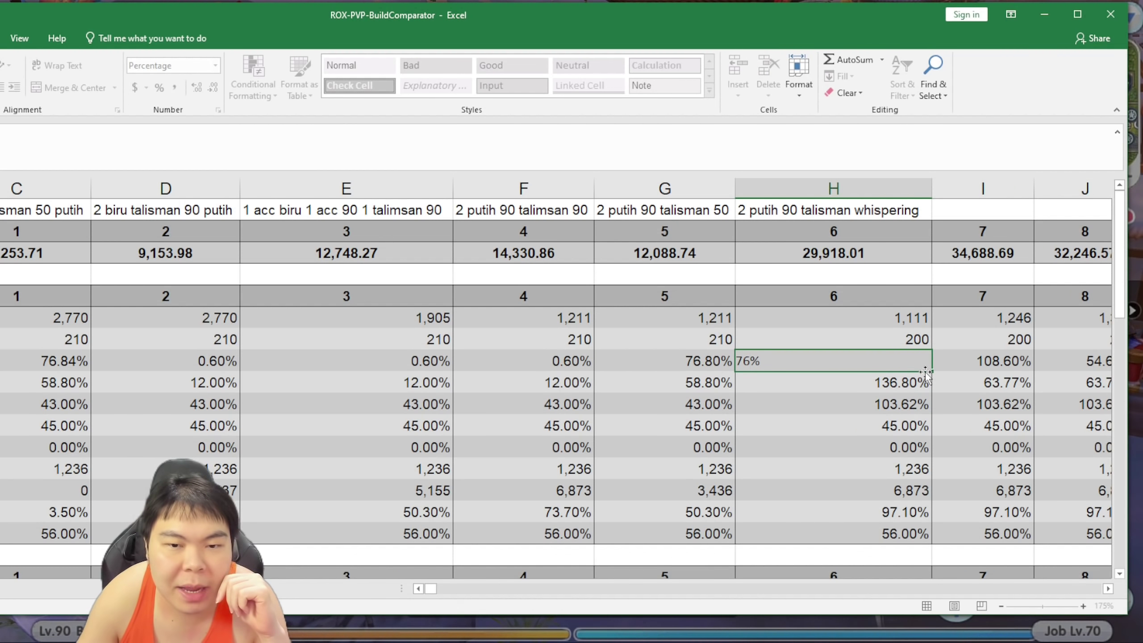
type(".8")
key("Return")
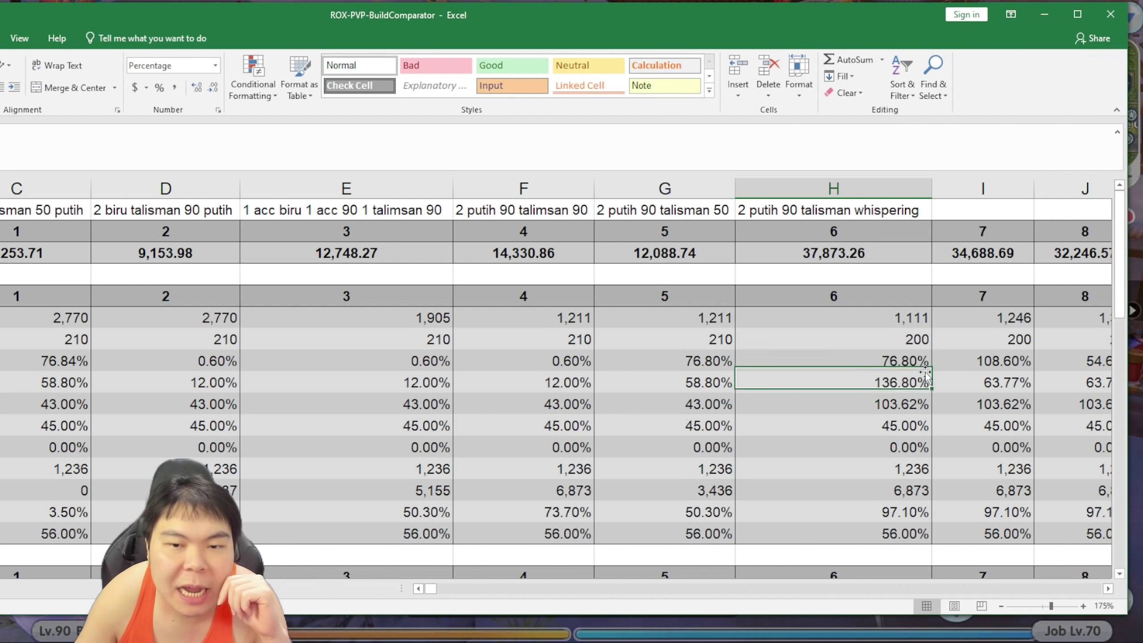
Set build 6's DEX to 210 and its INT to 1,211.
left_click(900, 340)
double_click(899, 340)
key("BackSpace")
key("BackSpace")
type("10")
key("Return")
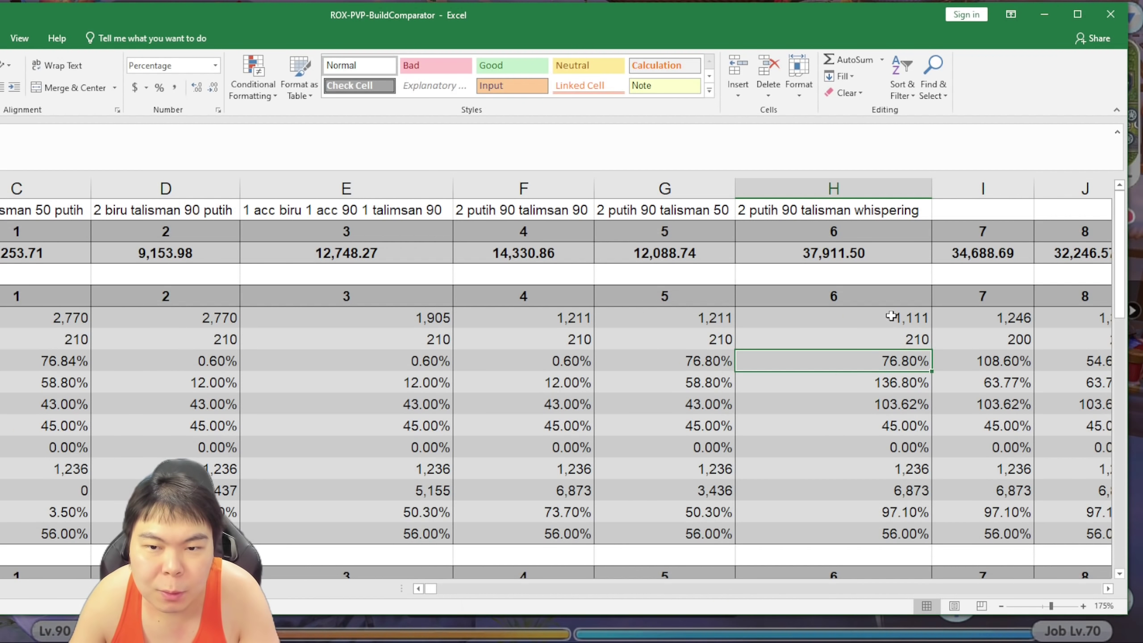
left_click(893, 316)
type("1,211")
key("Return")
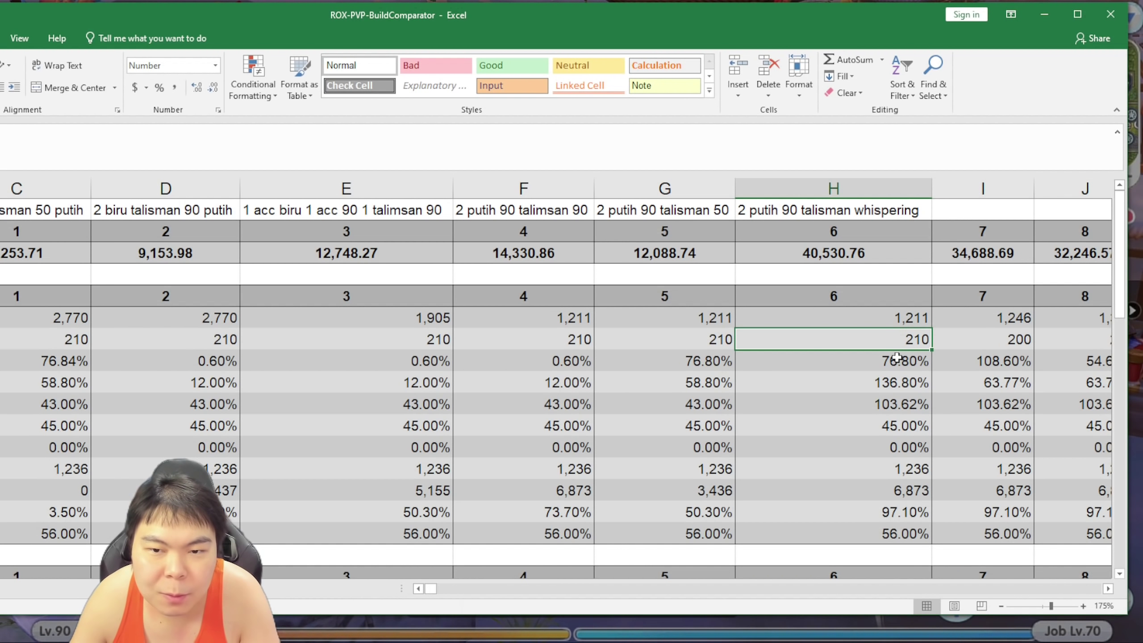
scroll(833, 354, "down", 1)
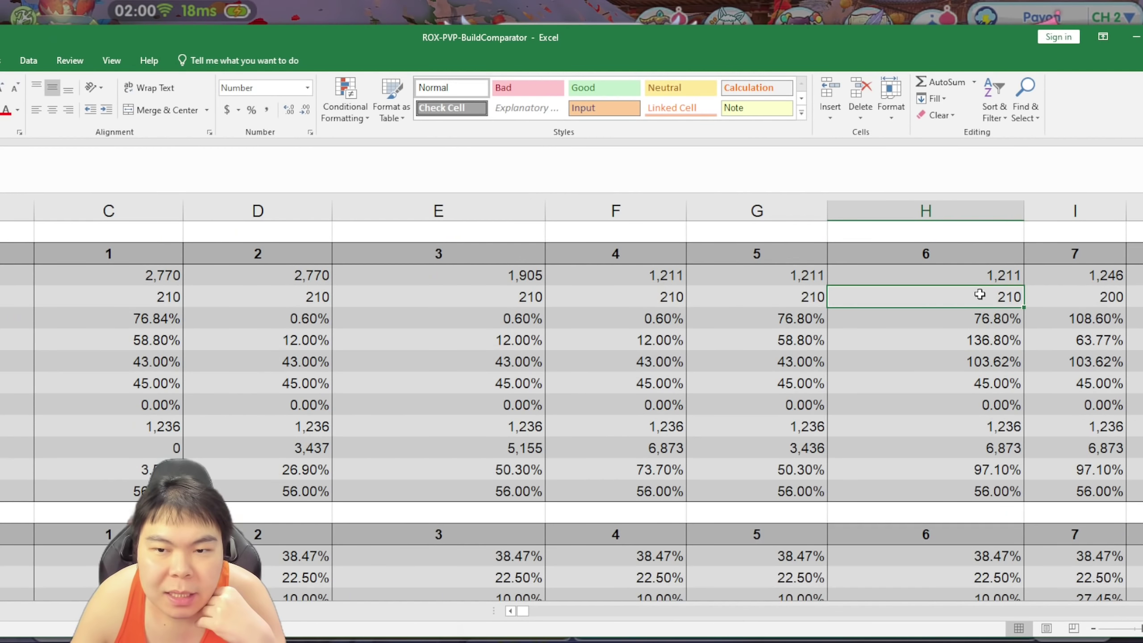
Set build 6's Final P.DMG Bonus to 43% in the comparator.
left_click(995, 369)
type("43")
key("Return")
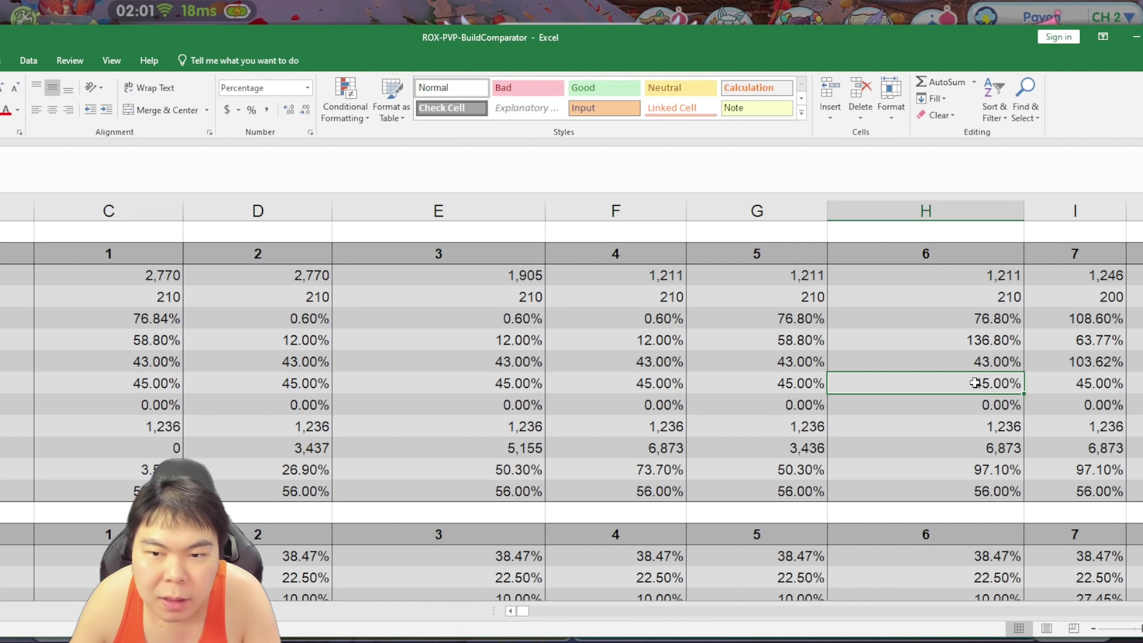
Set build 6's PVP P.DMG Bonus to 3,436 and its PVP Final P.DMG Bonus to 50.3%.
scroll(996, 431, "down", 1)
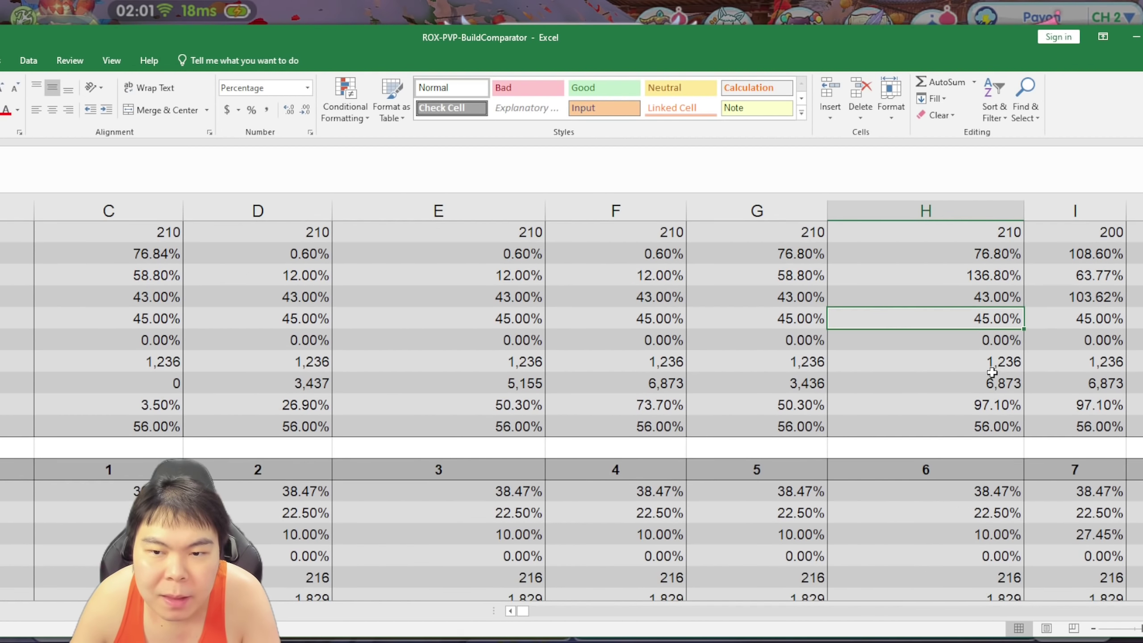
left_click(985, 360)
left_click(986, 393)
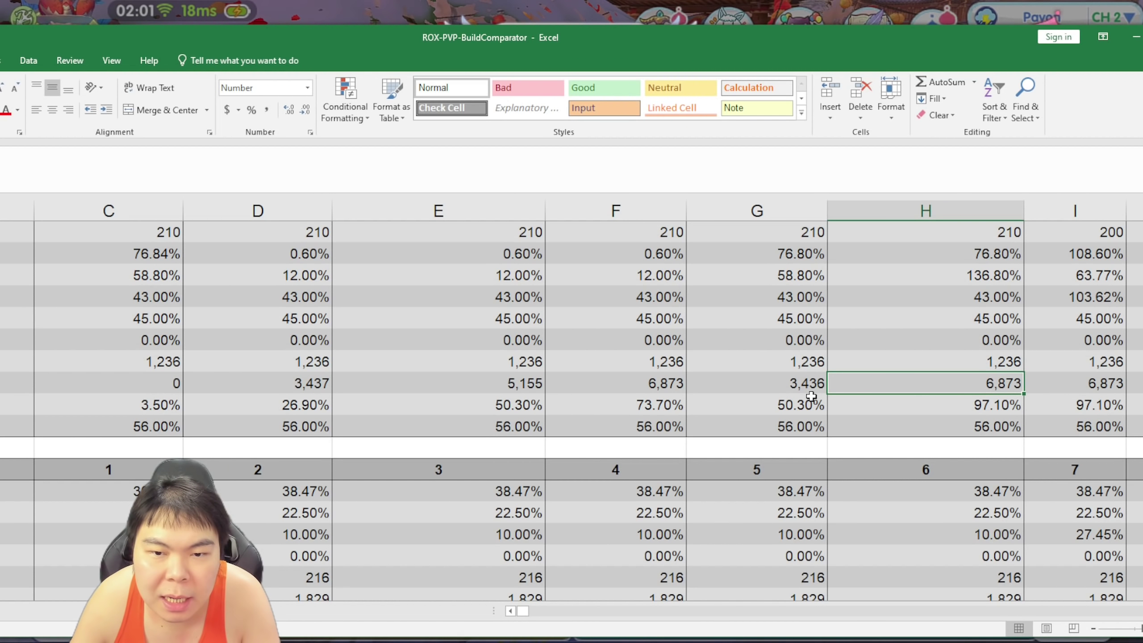
type("3,436")
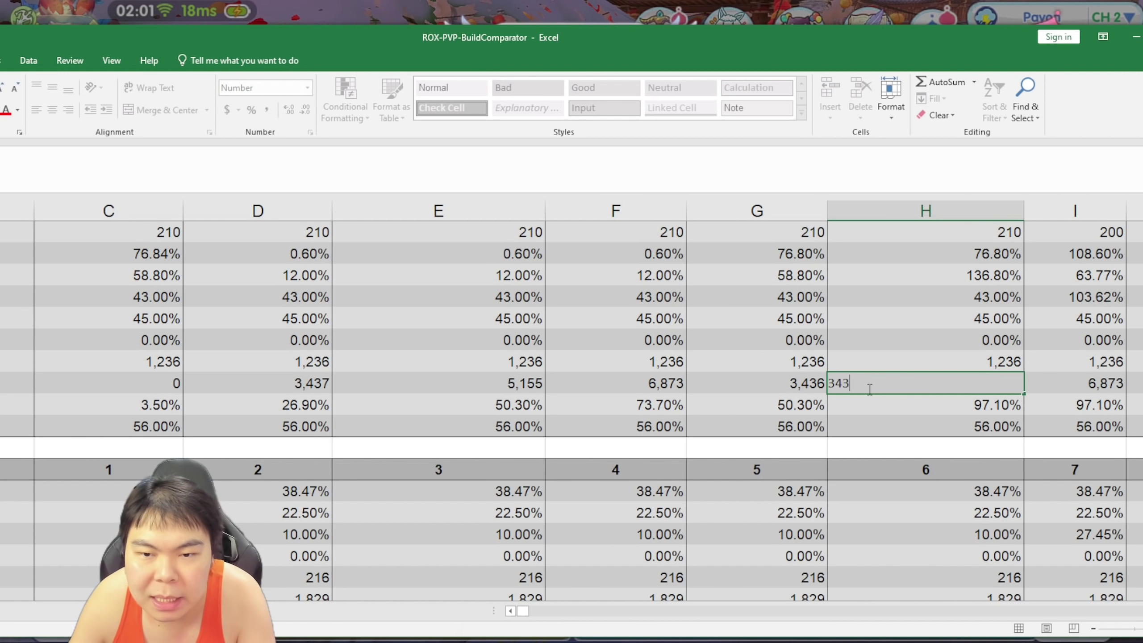
key("Return")
type("50")
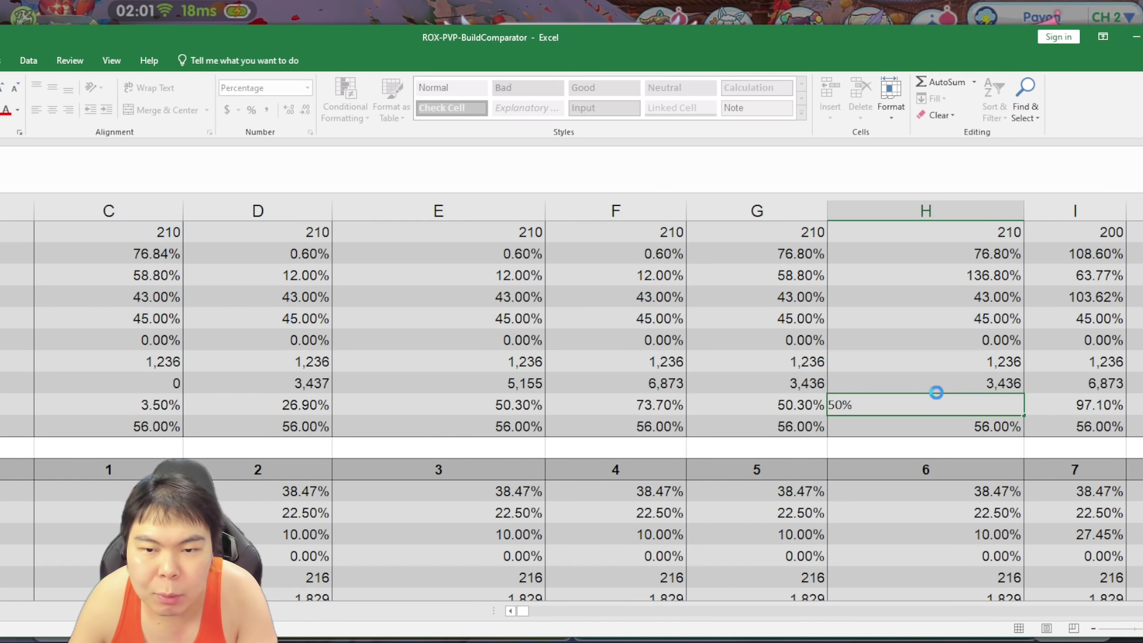
key("Return")
left_click(973, 403)
type("50.")
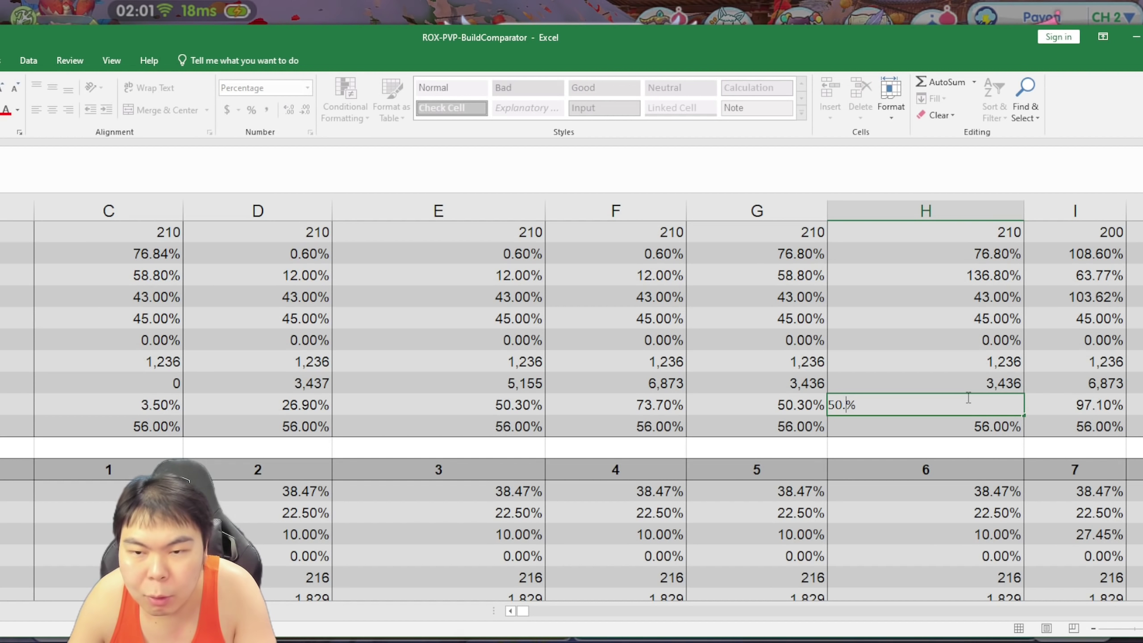
type("3")
key("Return")
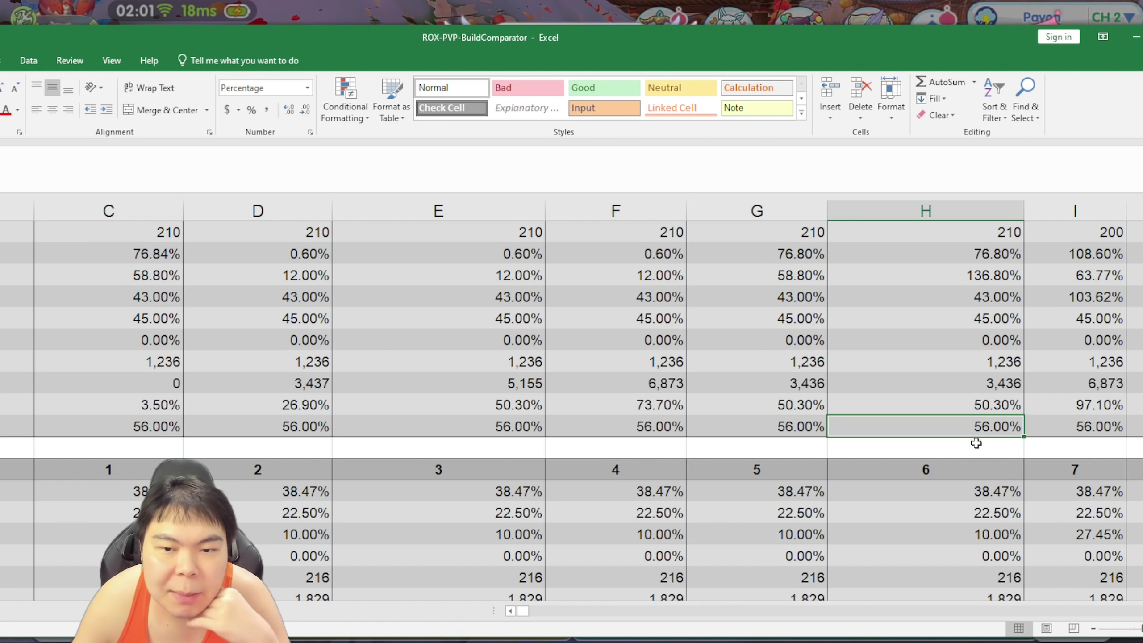
Examine build 6's Falcon Mastery output and the formulas of its four intermediate PVE and PVP damage rows.
scroll(991, 441, "down", 1)
scroll(990, 442, "down", 3)
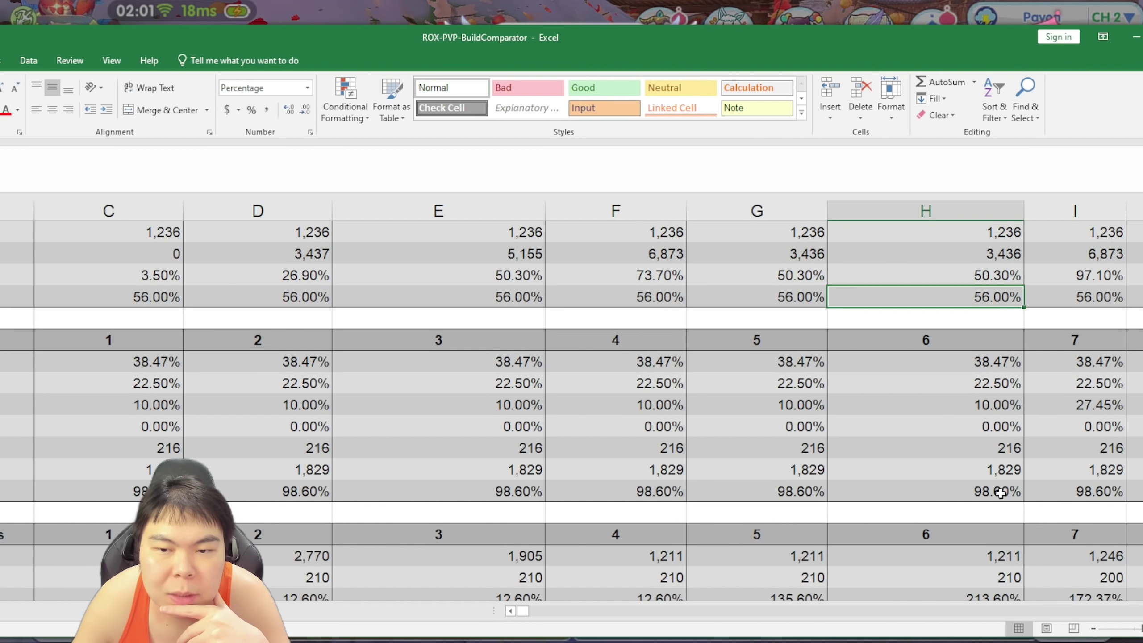
scroll(1000, 486, "down", 3)
scroll(1000, 477, "down", 5)
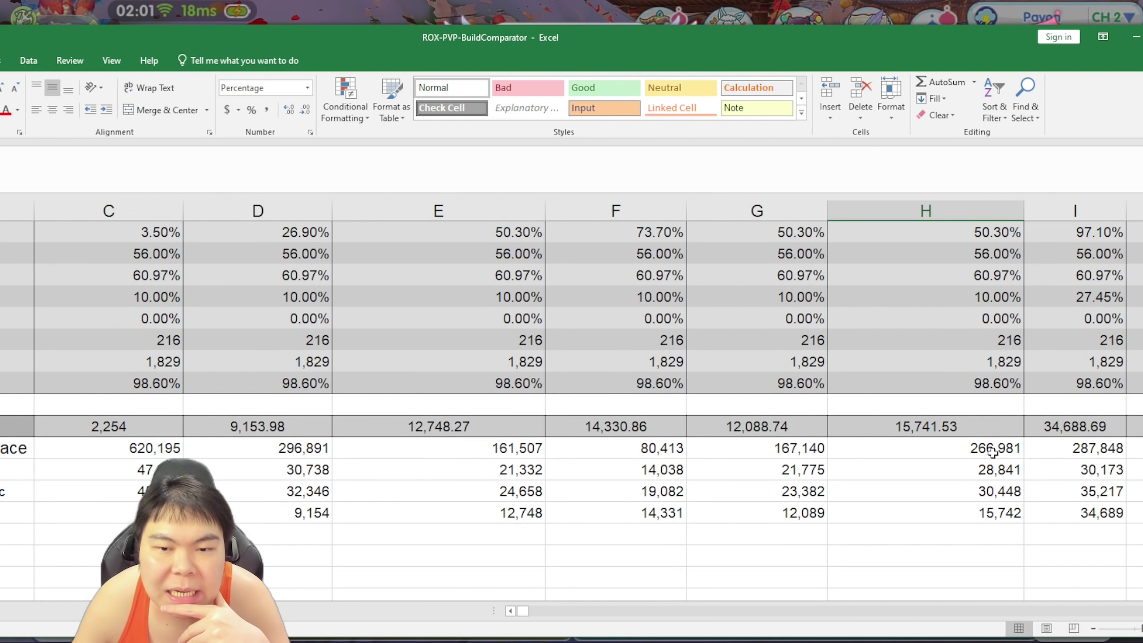
left_click(972, 431)
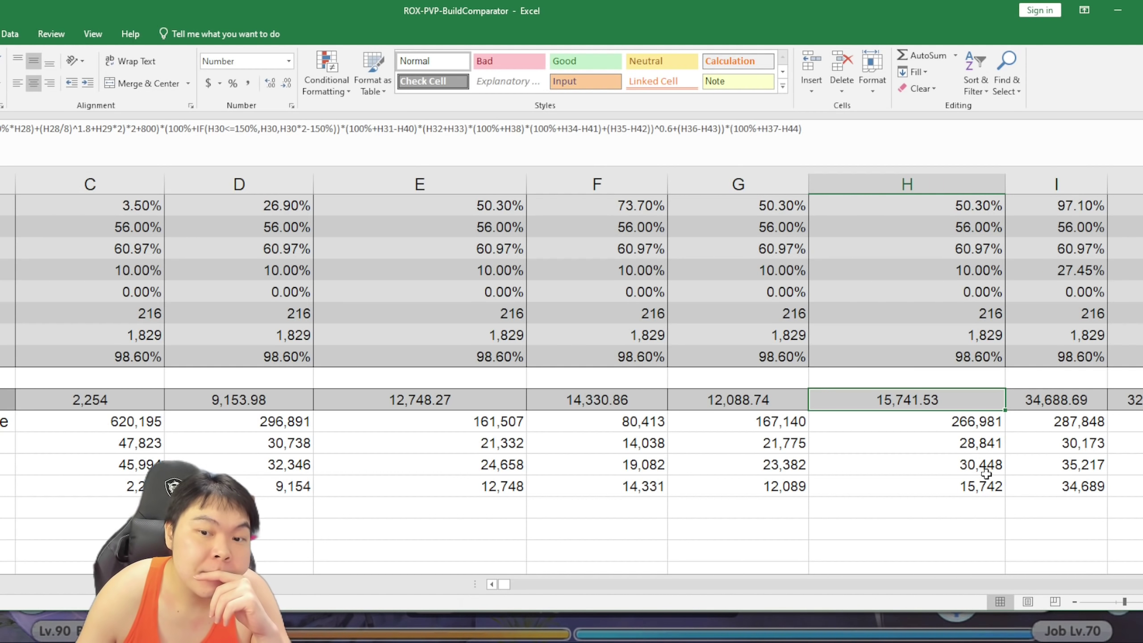
left_click(951, 425)
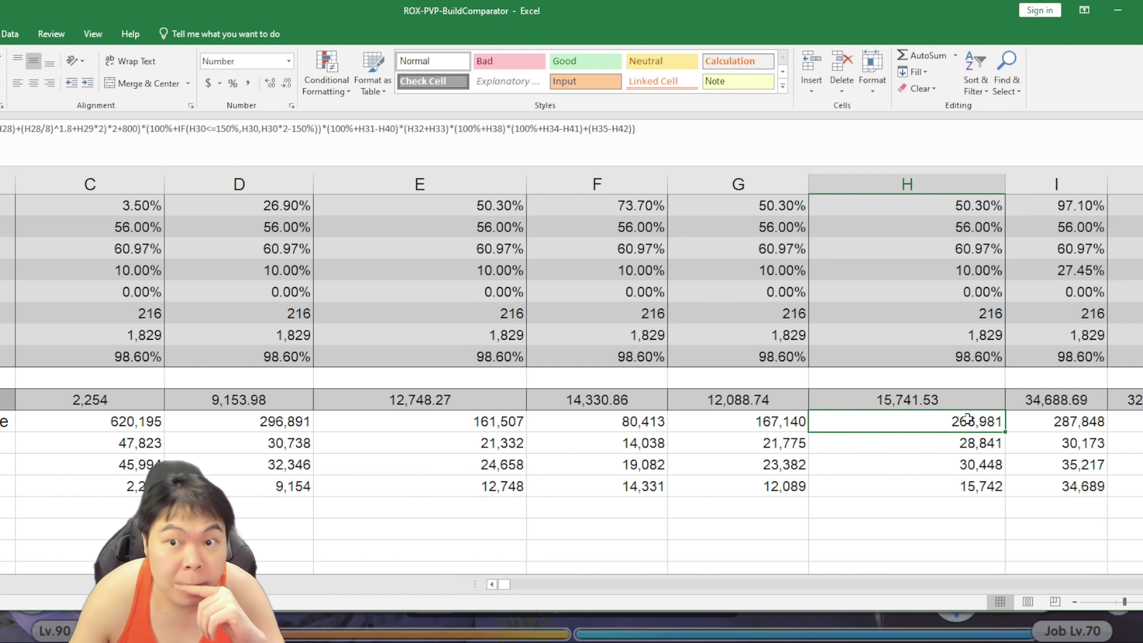
left_click(969, 442)
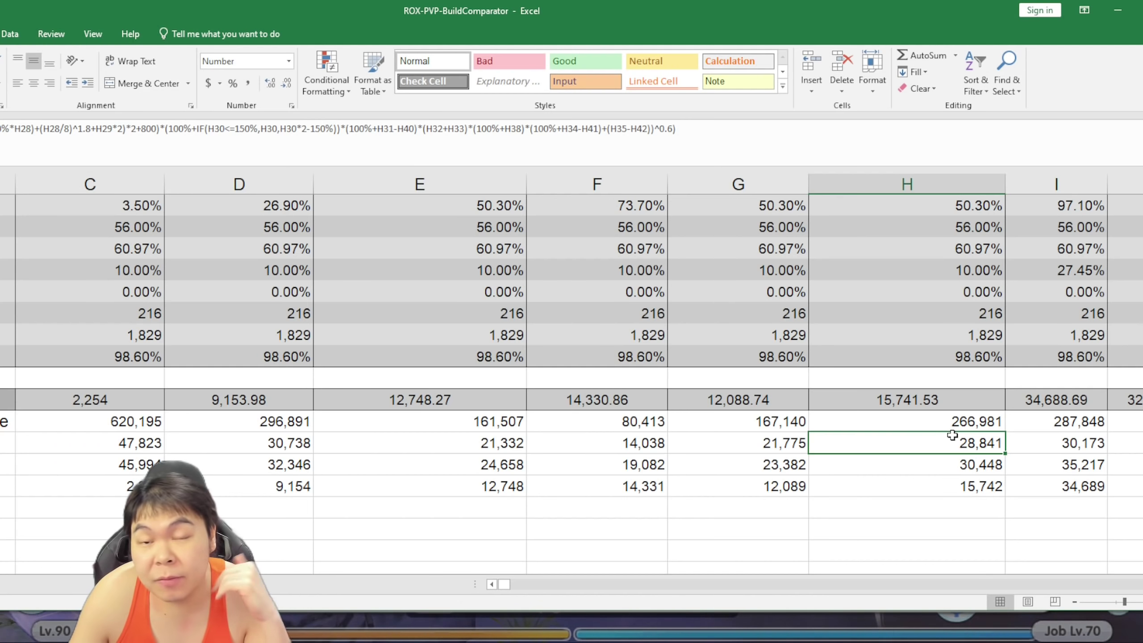
left_click(966, 468)
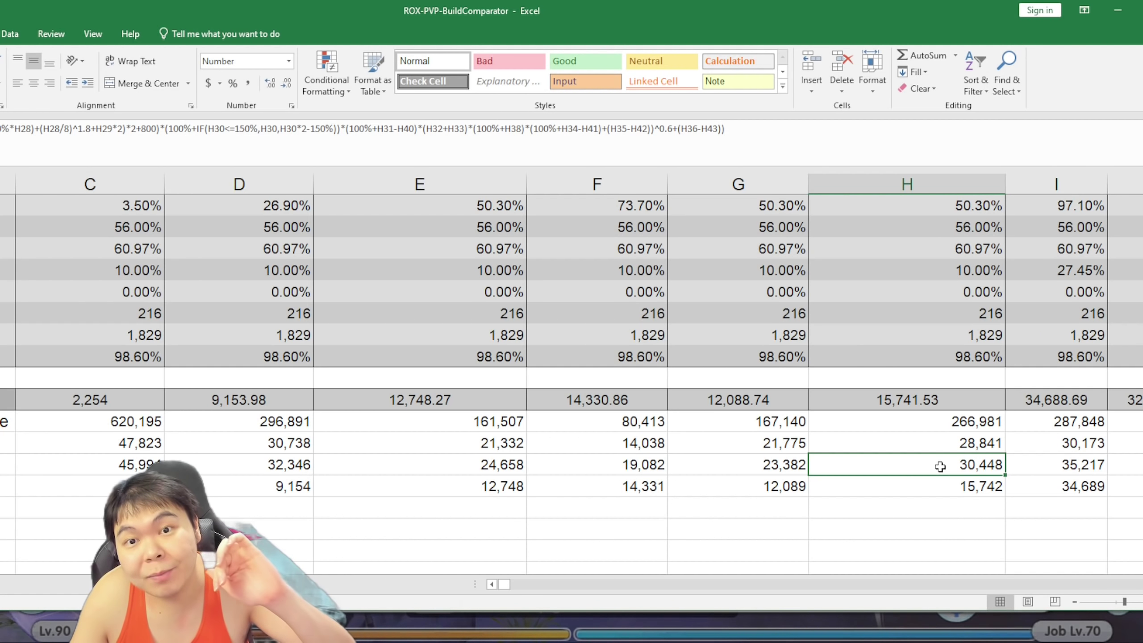
left_click(956, 491)
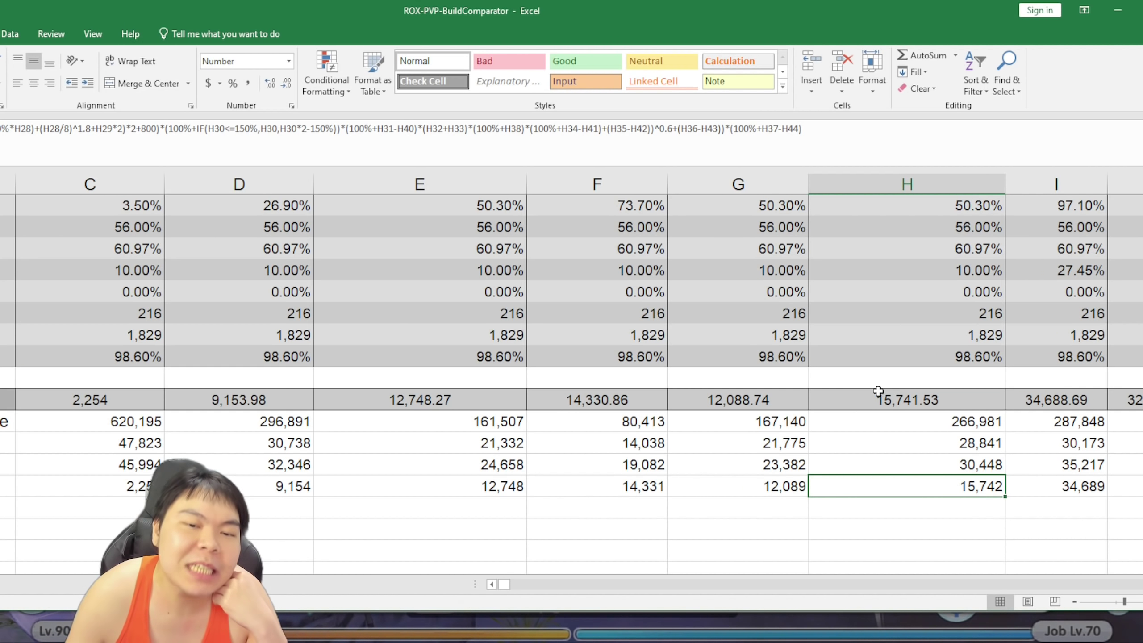
Compare the Falcon Mastery outputs of builds 4 and 6 and review the stats behind them.
left_click(594, 403)
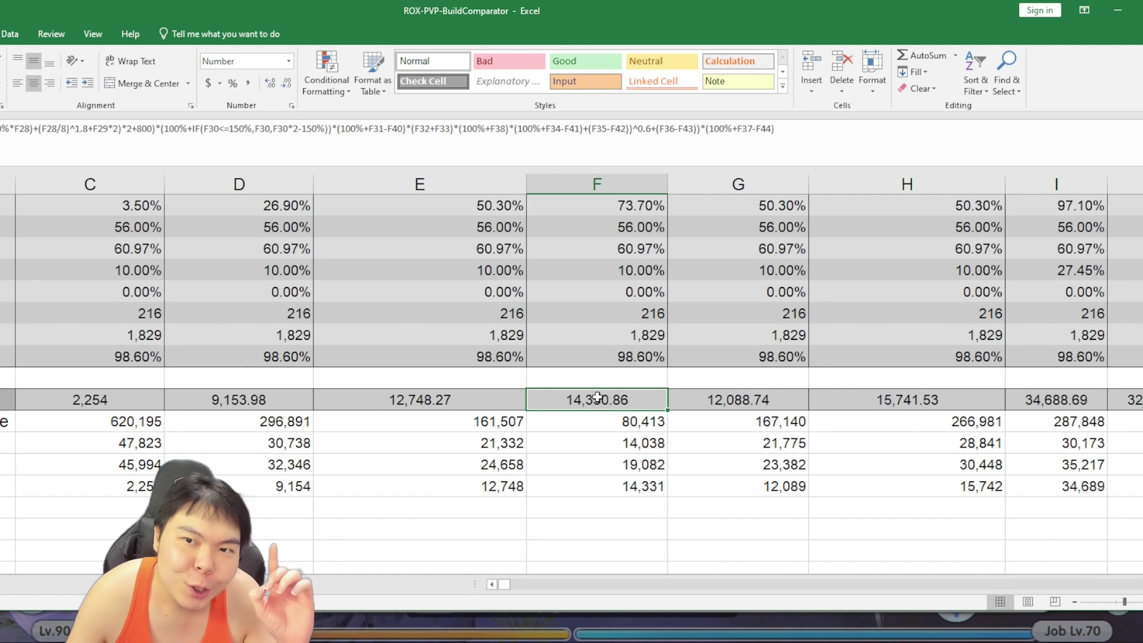
left_click(863, 399)
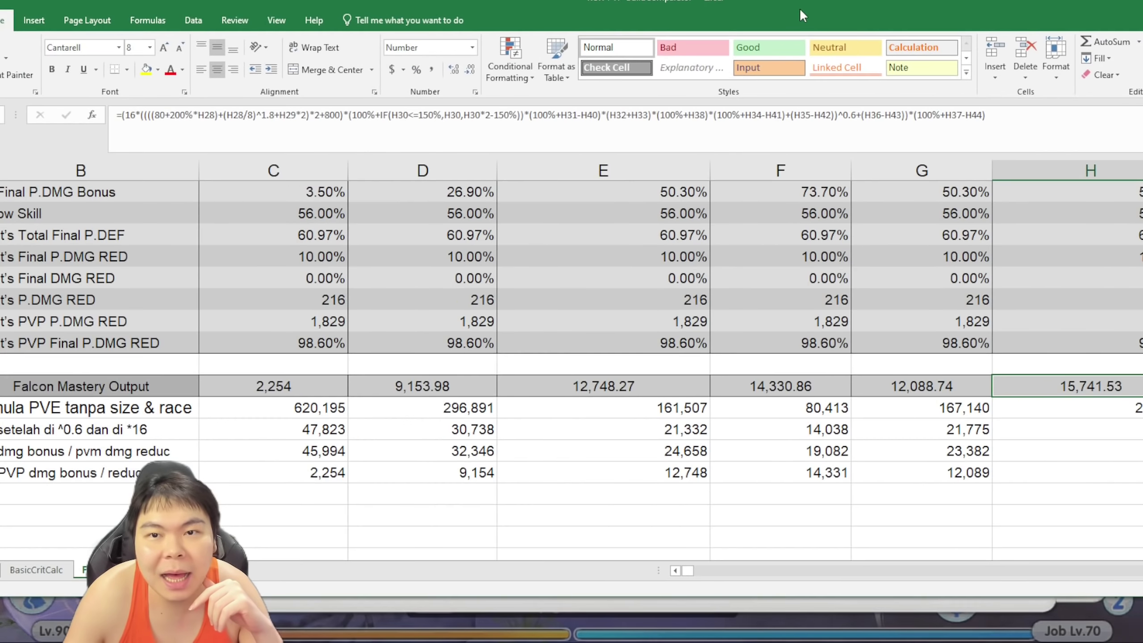
scroll(716, 302, "up", 10)
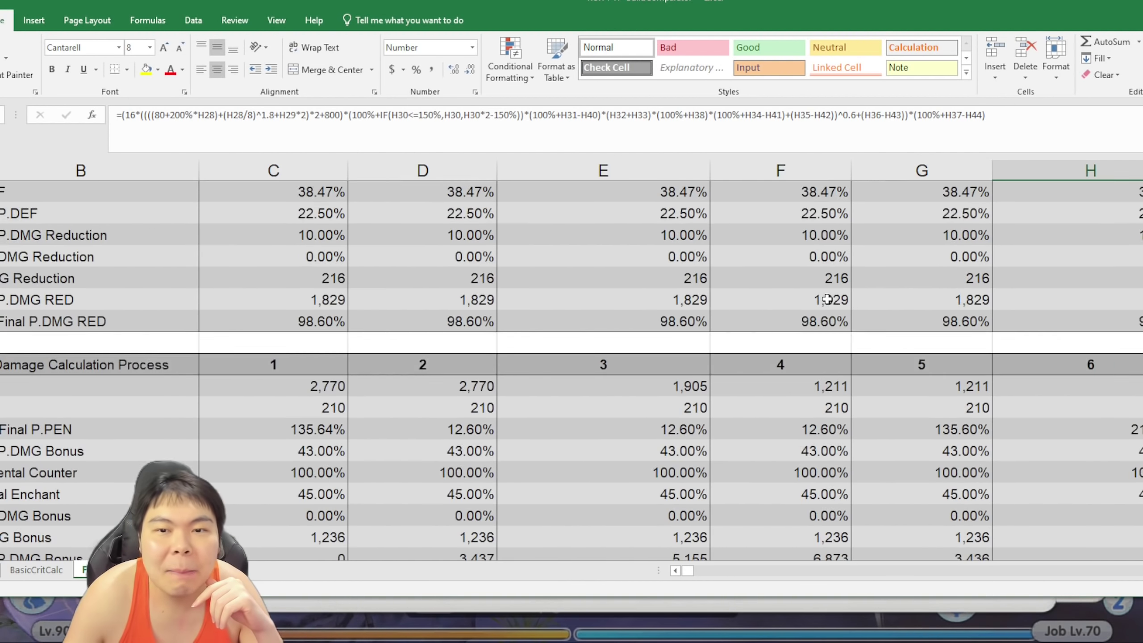
left_click(712, 198)
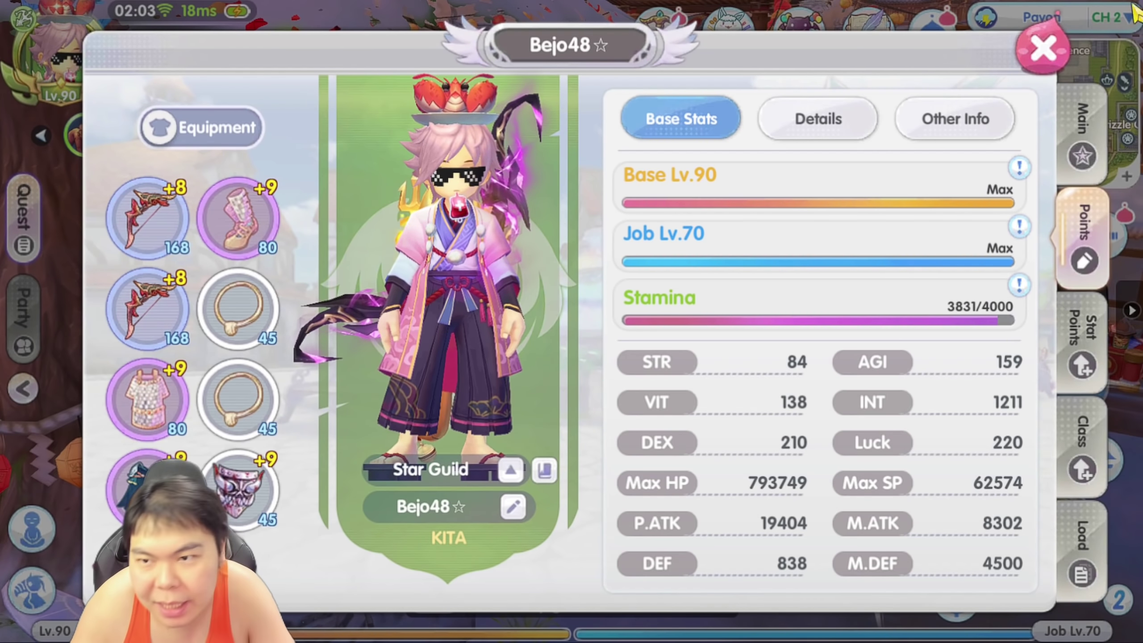
Switch back to the Falcon sheet and examine build 1's PVP damage bonus and final PVP damage rows.
key("alt+Tab")
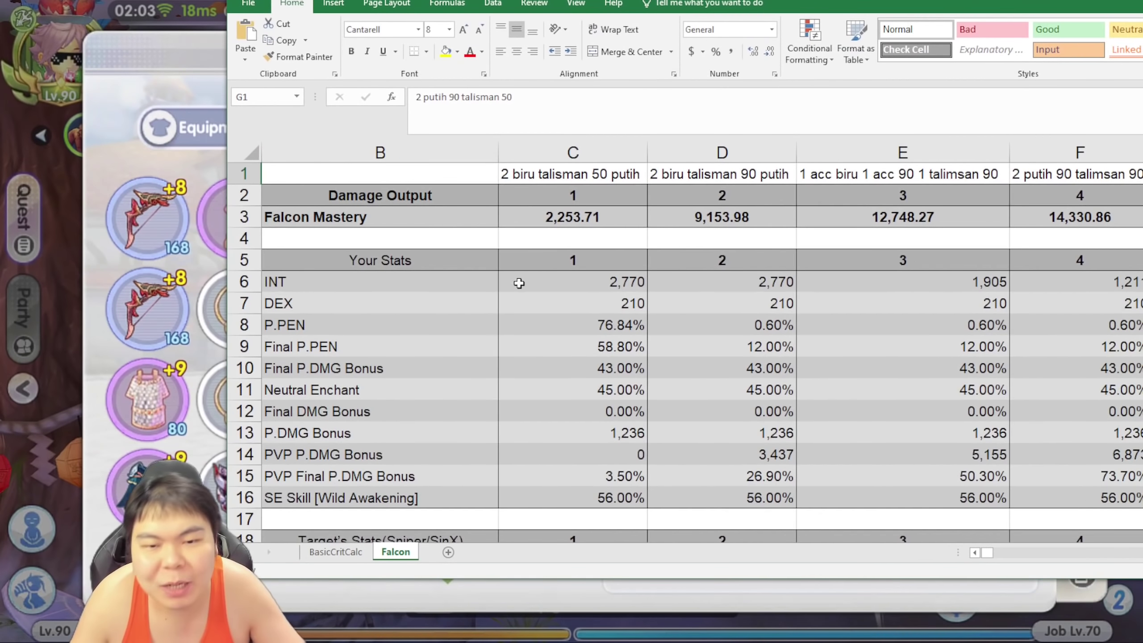
scroll(518, 283, "down", 15)
scroll(635, 335, "up", 2)
scroll(636, 333, "up", 1)
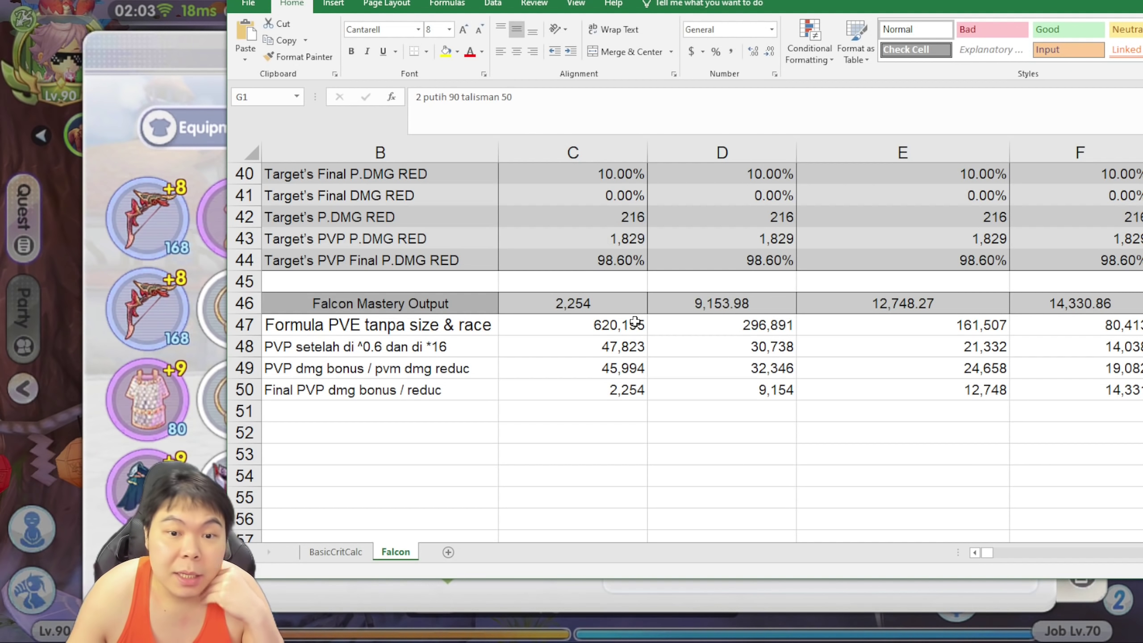
left_click(594, 369)
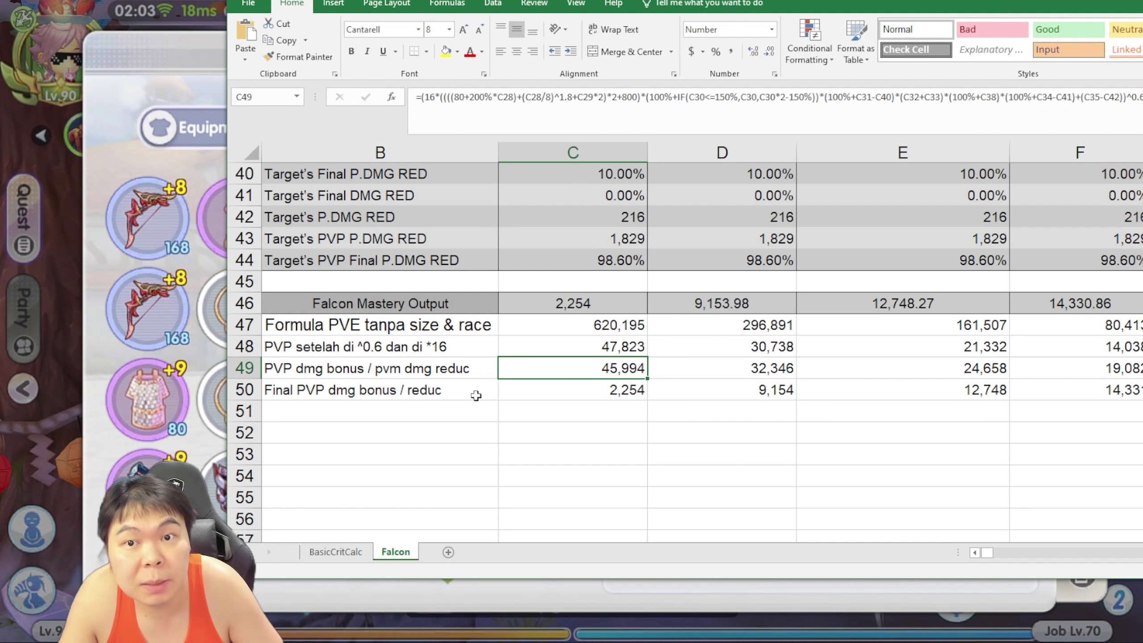
left_click(602, 392)
left_click(608, 372)
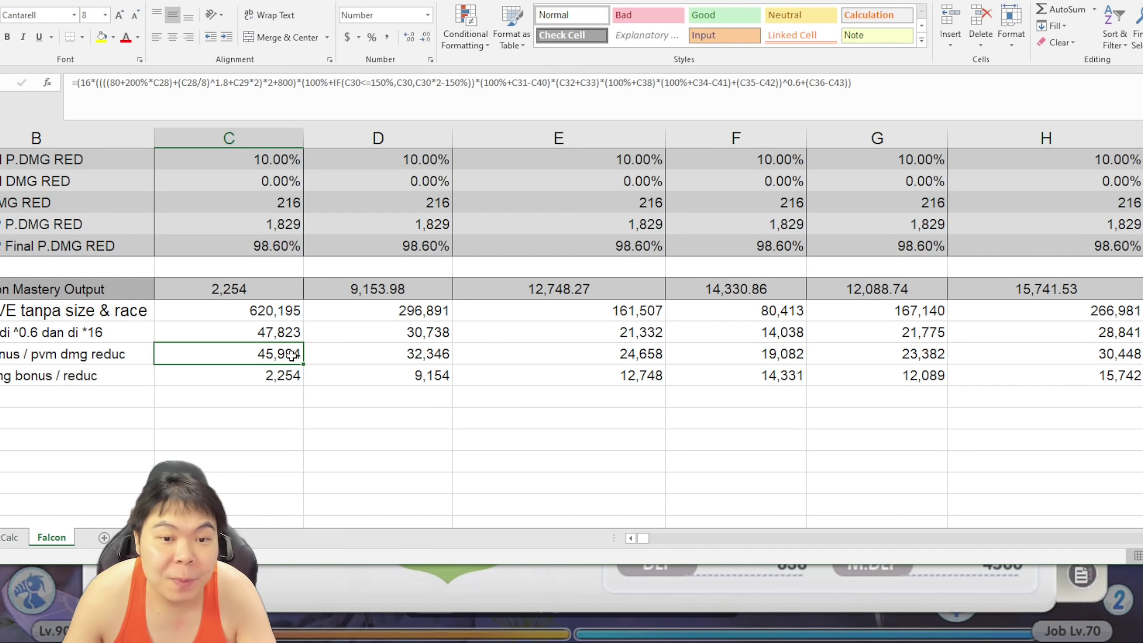
Compare the PVP damage bonus row of builds 2, 3 and 4 with the stats entered for each build.
left_click(333, 355)
scroll(391, 363, "up", 4)
scroll(397, 369, "up", 9)
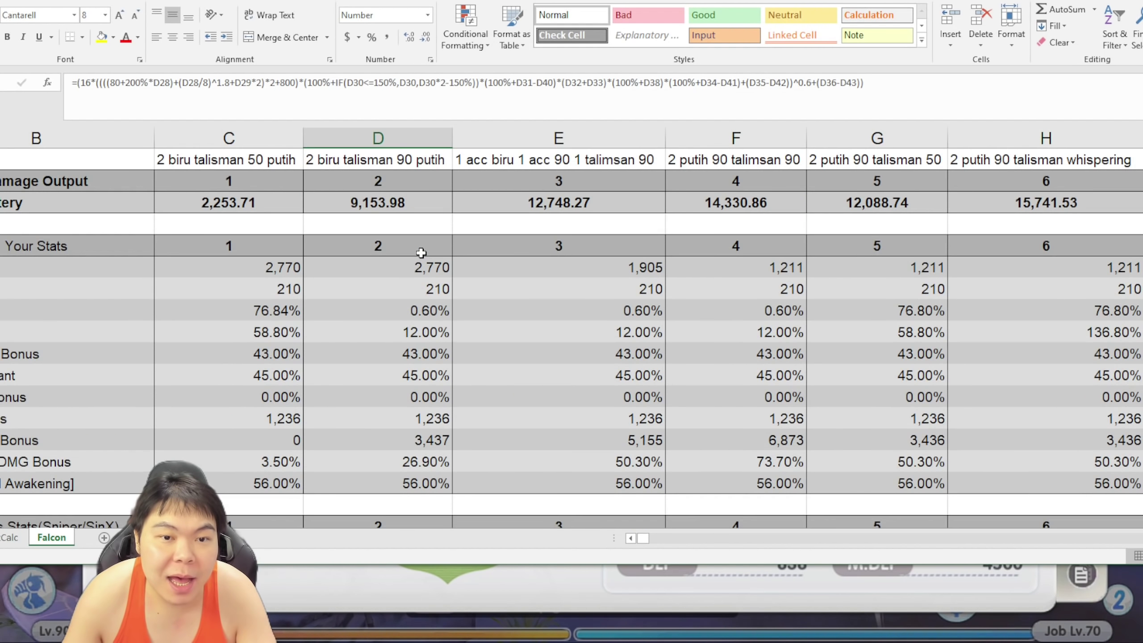
scroll(432, 292, "down", 11)
scroll(432, 292, "down", 2)
key("Right")
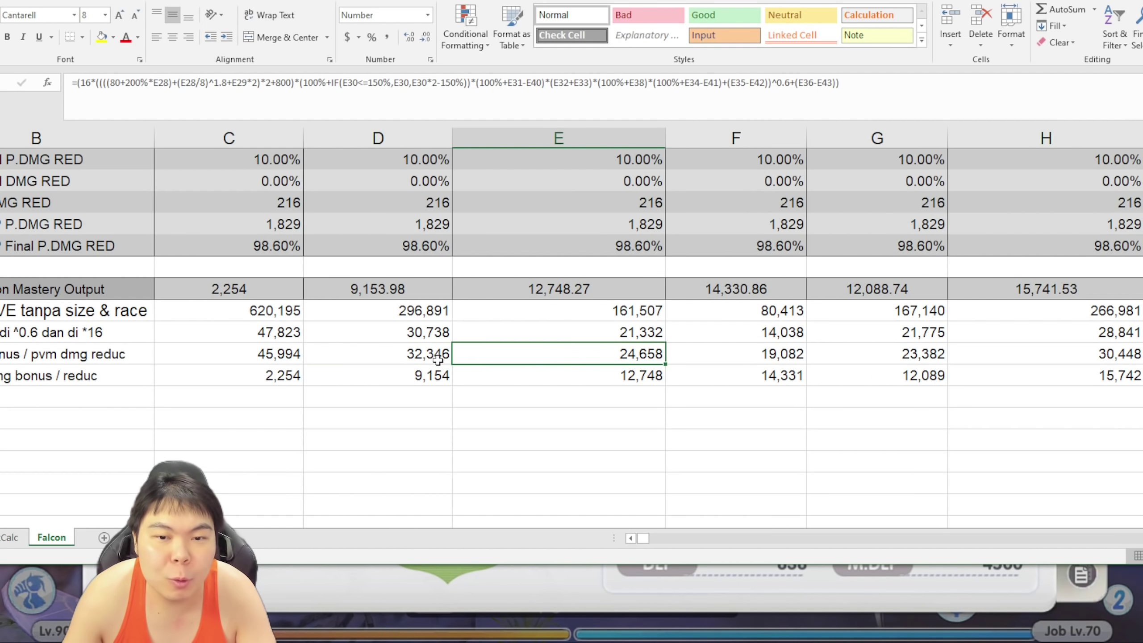
key("Right")
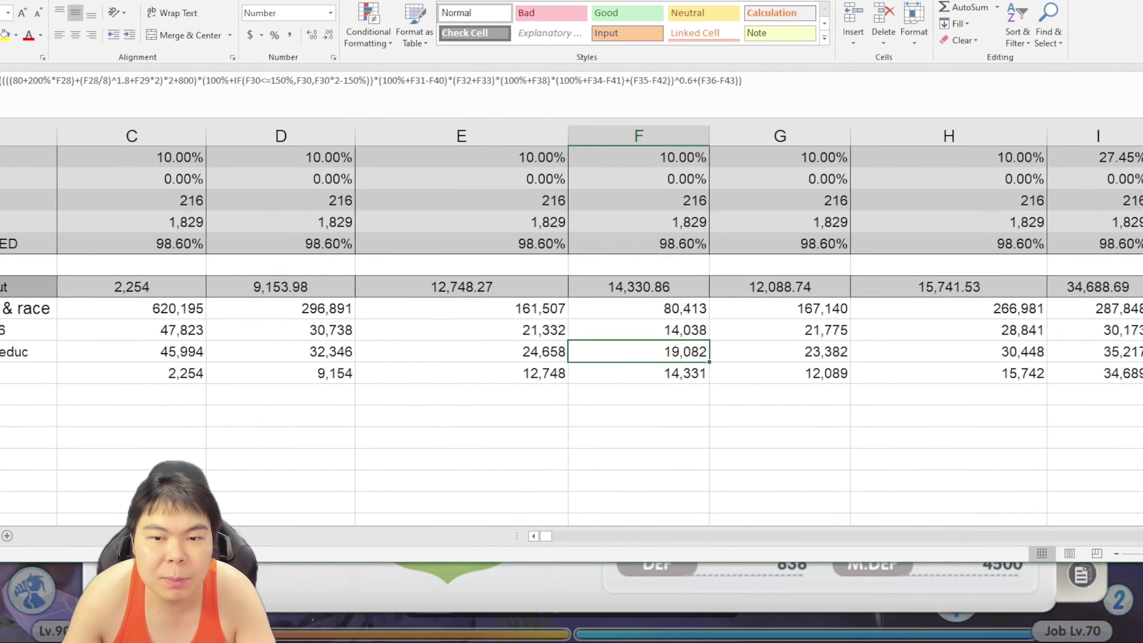
Check the PVP damage bonus row of builds 5 and 6 against their entered stats and compare it with build 1.
key("Right")
scroll(765, 377, "down", 2)
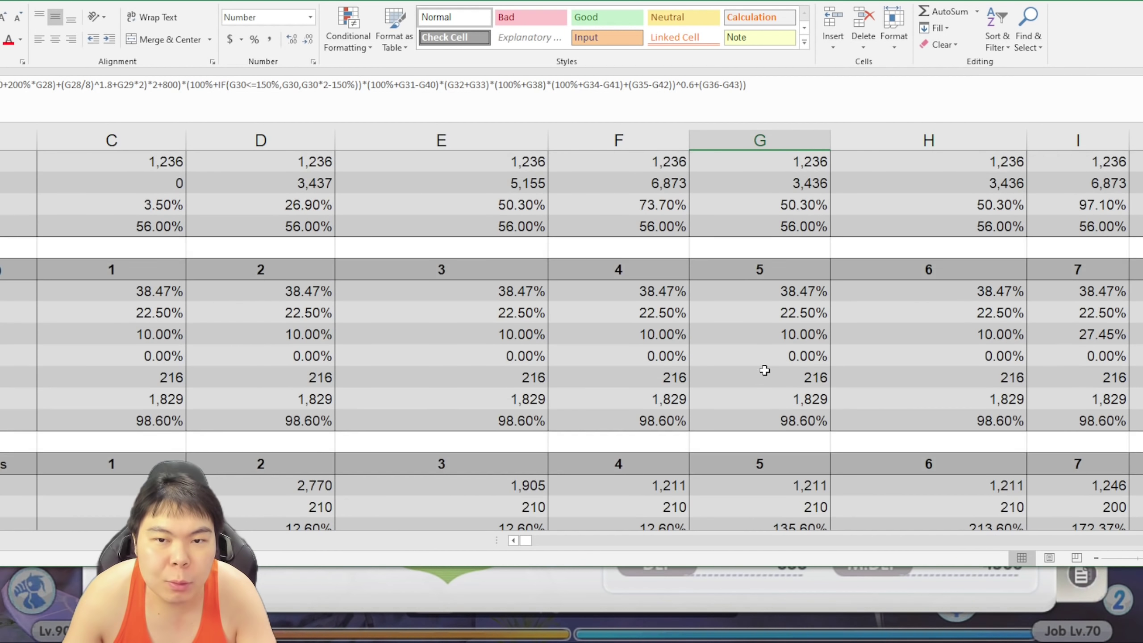
scroll(764, 371, "up", 4)
scroll(782, 176, "down", 3)
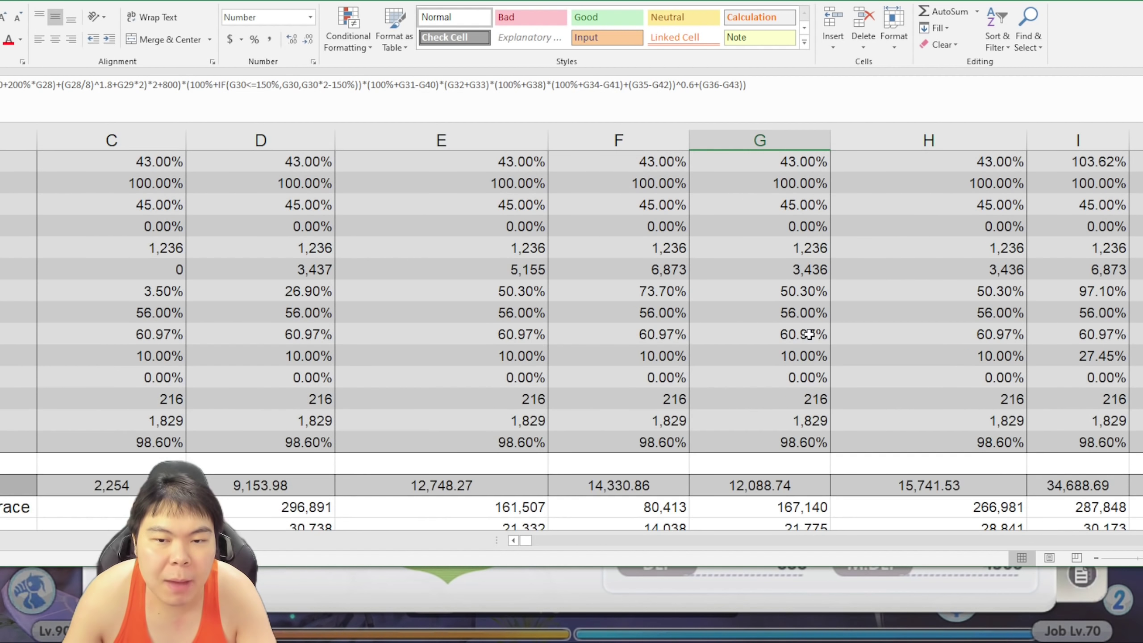
scroll(799, 346, "down", 3)
left_click(836, 344)
scroll(837, 344, "up", 3)
scroll(870, 319, "up", 2)
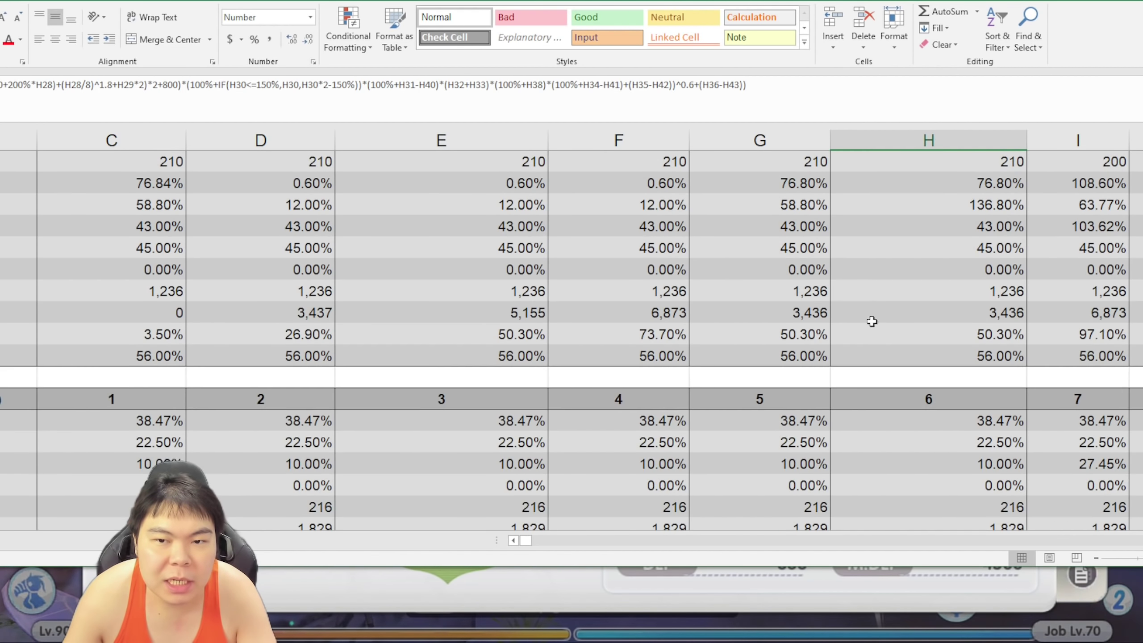
scroll(937, 289, "down", 3)
scroll(975, 352, "down", 2)
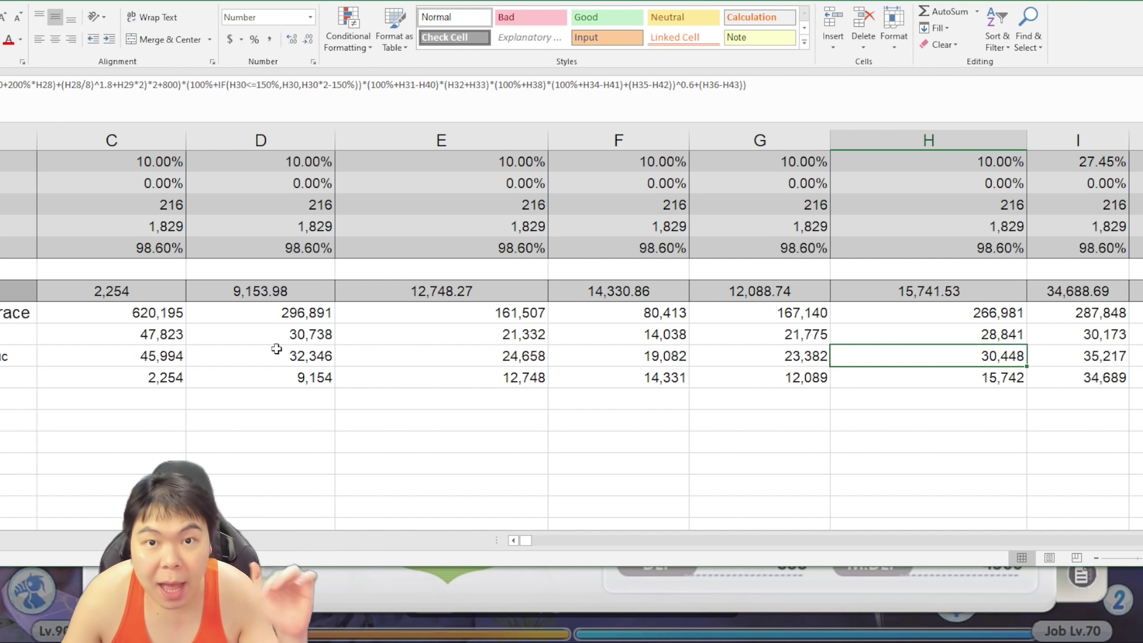
left_click(157, 357)
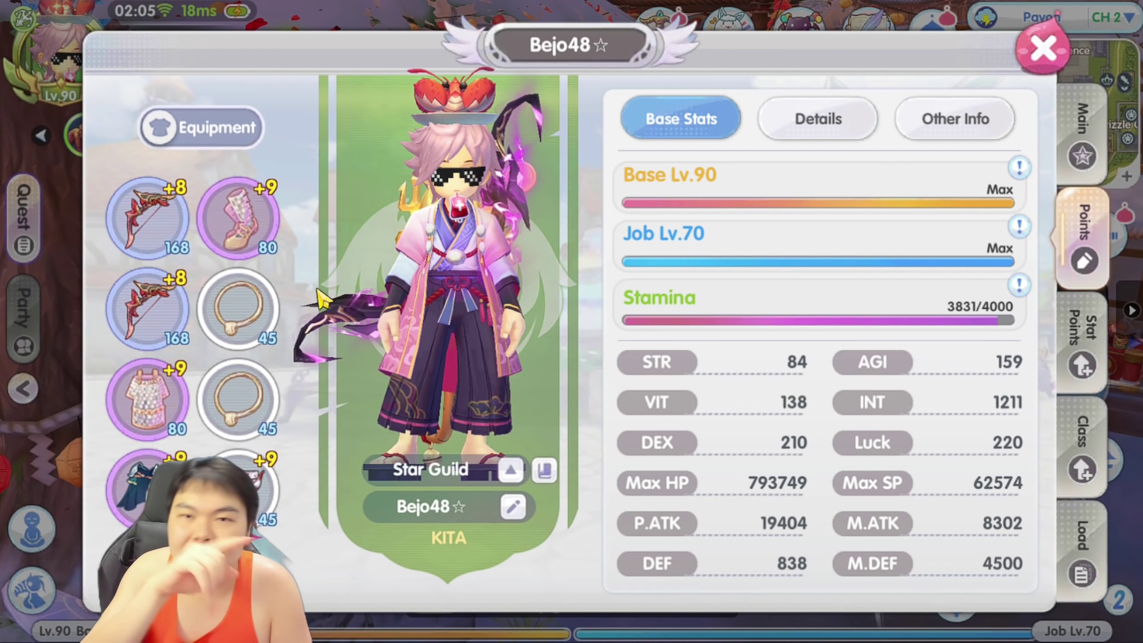
Switch to the PVP formula images in Photos, review the skill and basic/critical attack pages, and minimize the viewer.
key("alt+Tab")
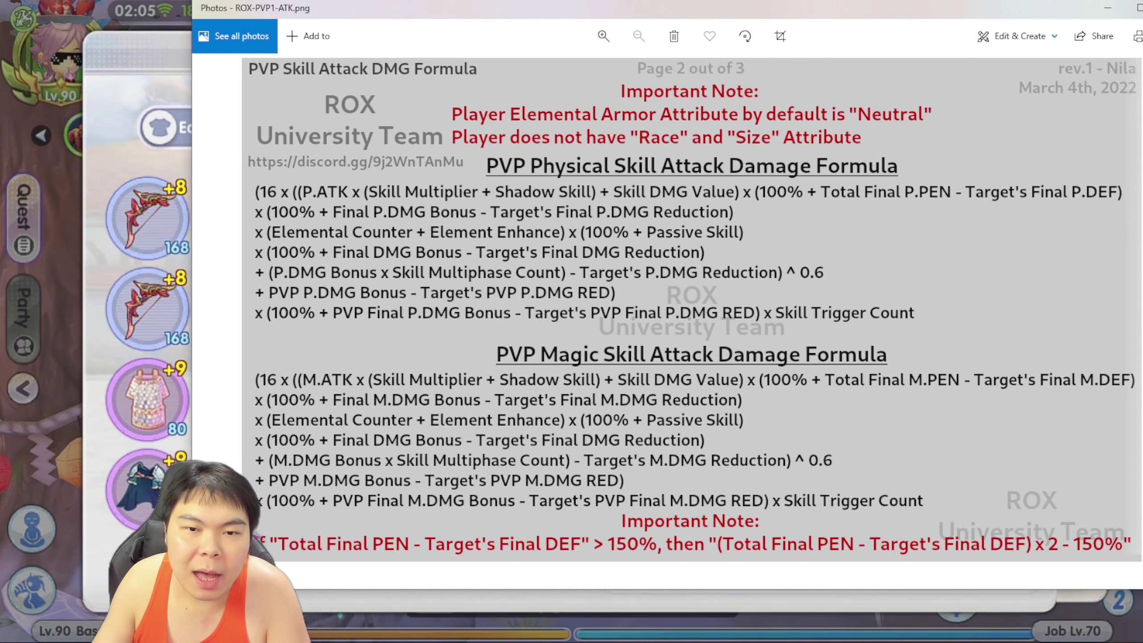
key("Left")
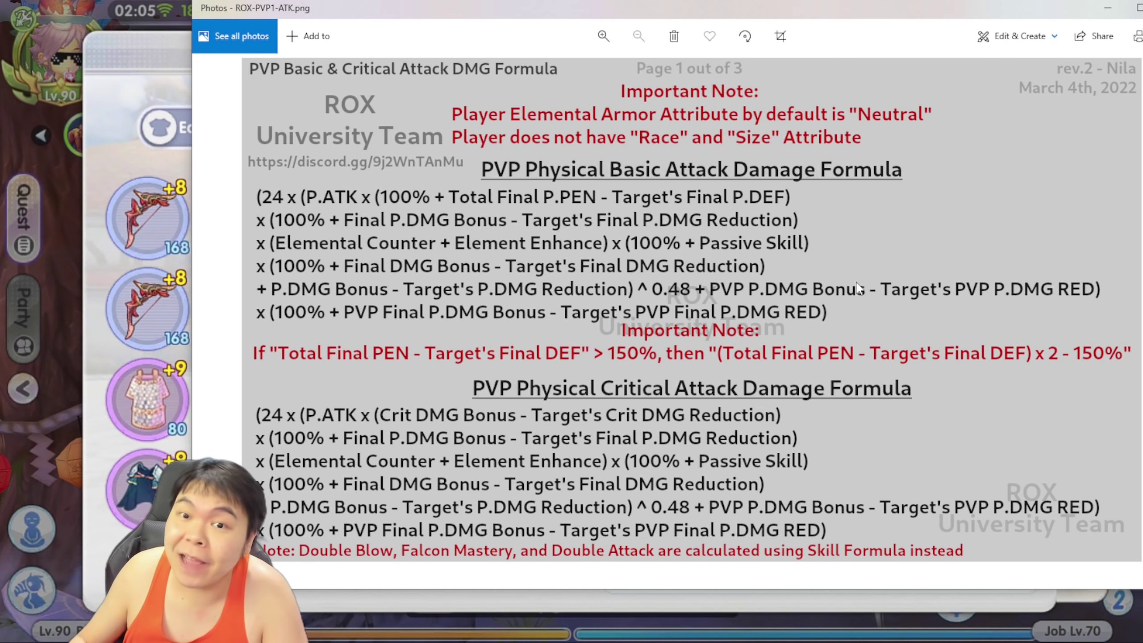
left_click(1108, 7)
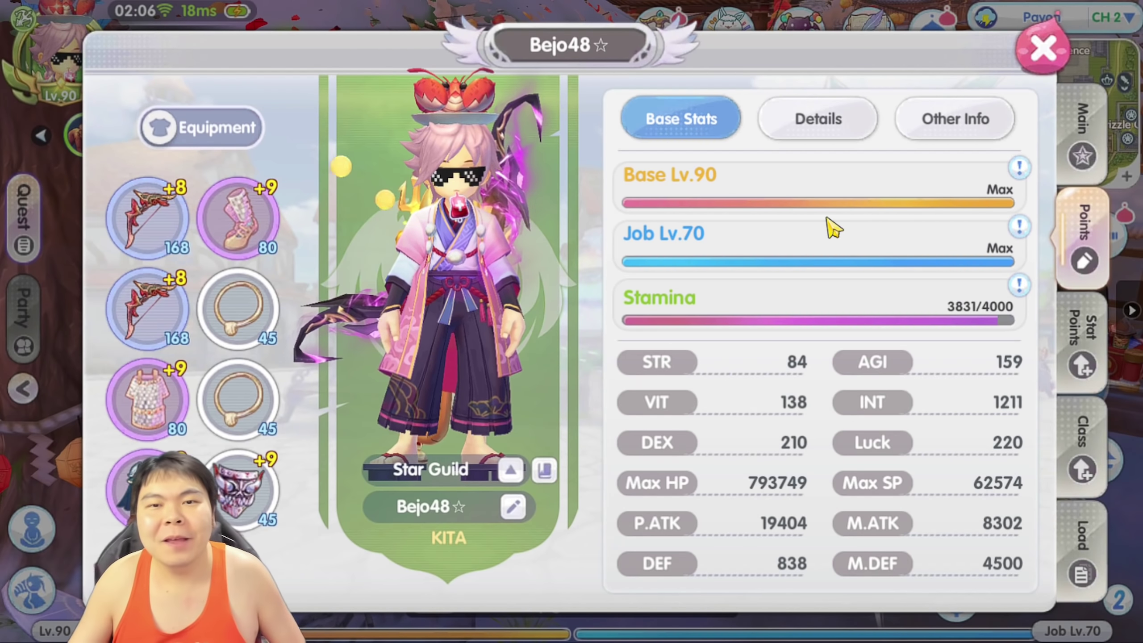
Close the character stats window in the game.
left_click(1042, 47)
left_click(661, 41)
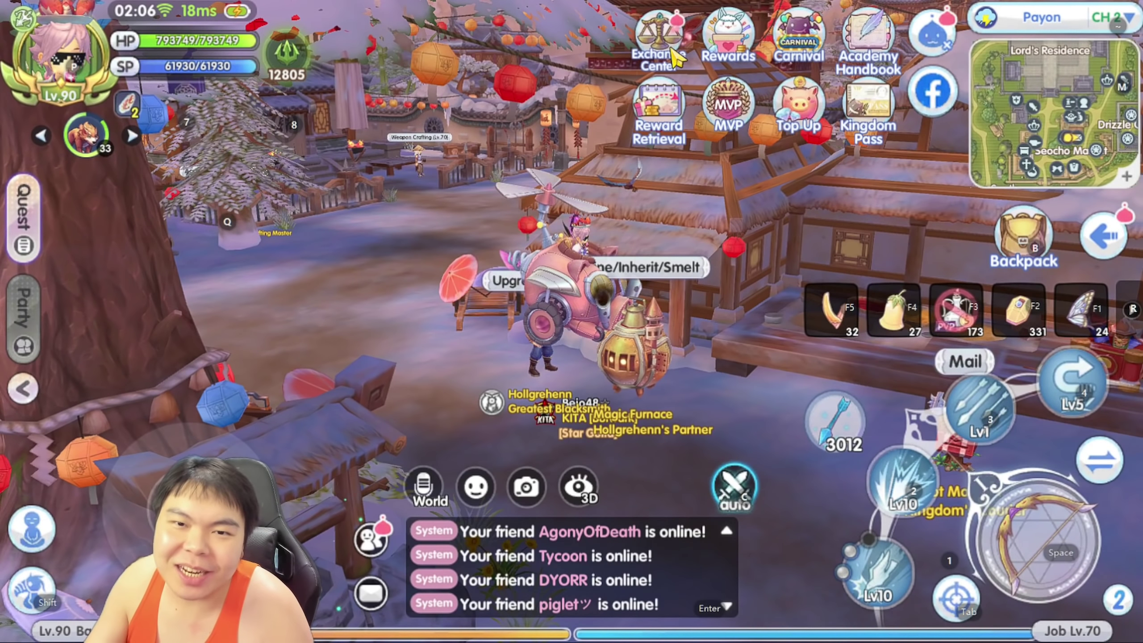